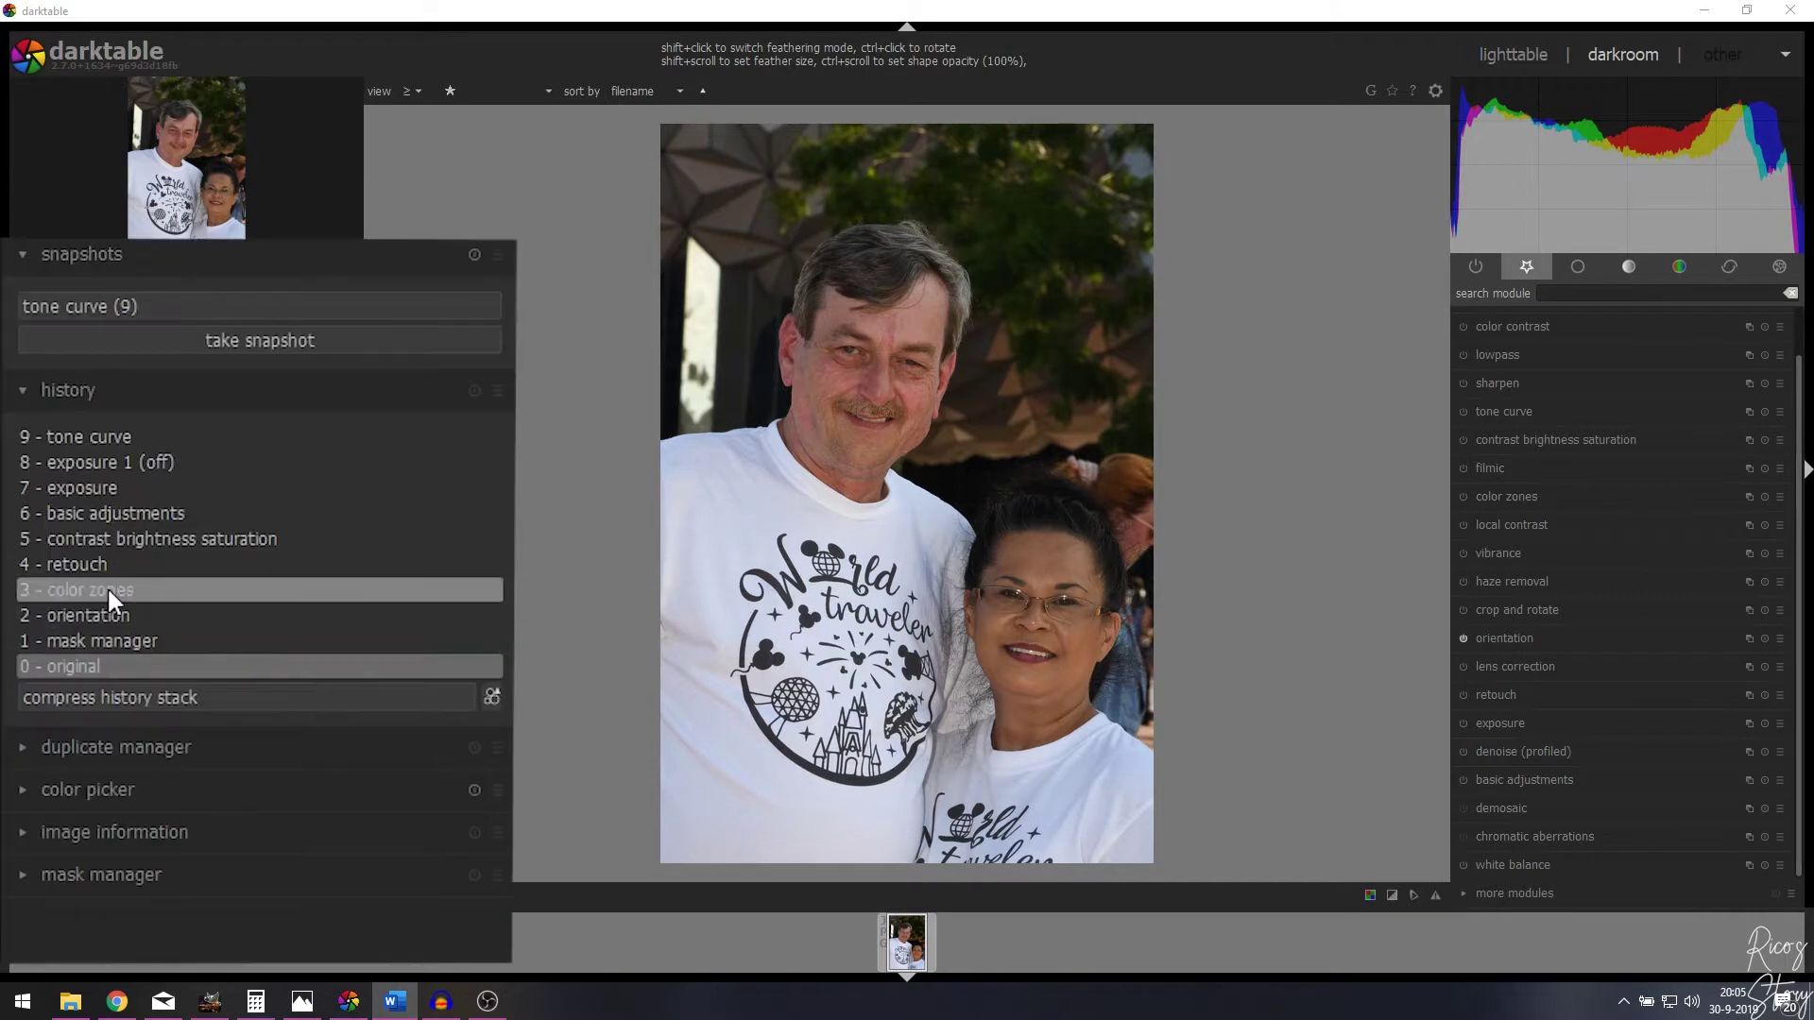
Select the color zones history state and open the color zones module to examine its lightness and saturation curves.
{"action": "left_click", "coordinate": [75, 490]}
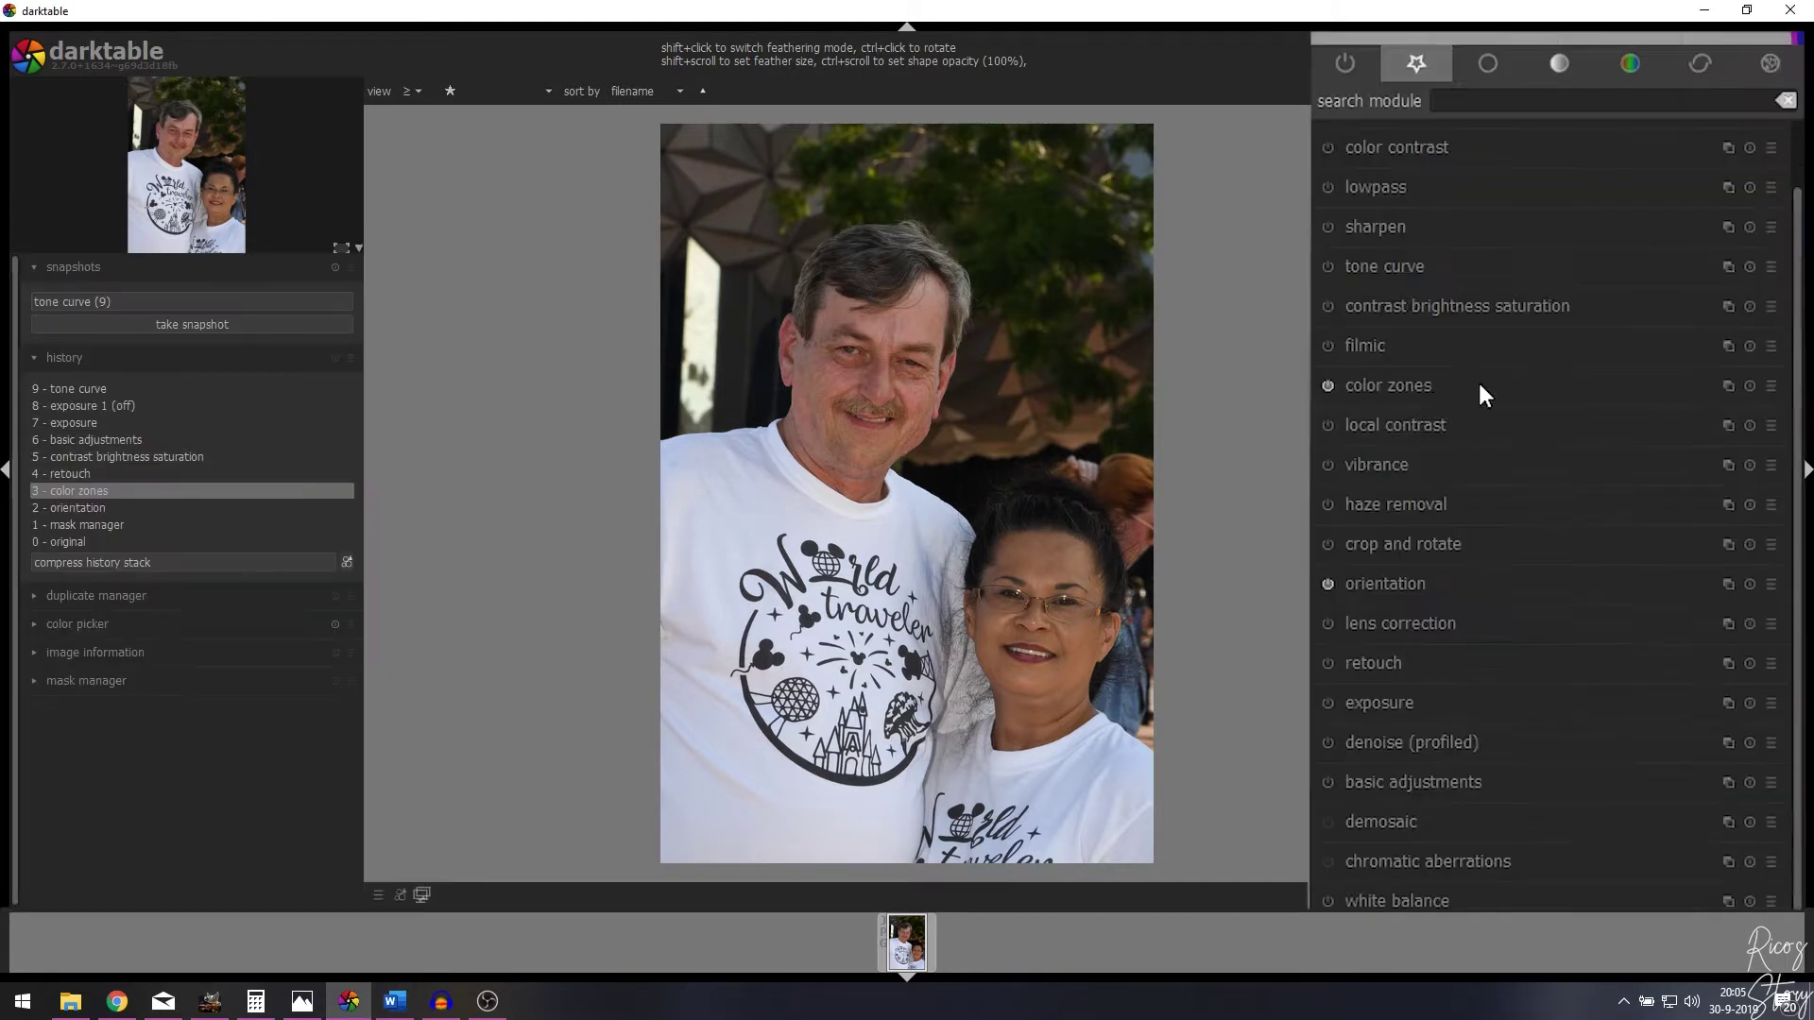
{"action": "left_click", "coordinate": [1425, 391]}
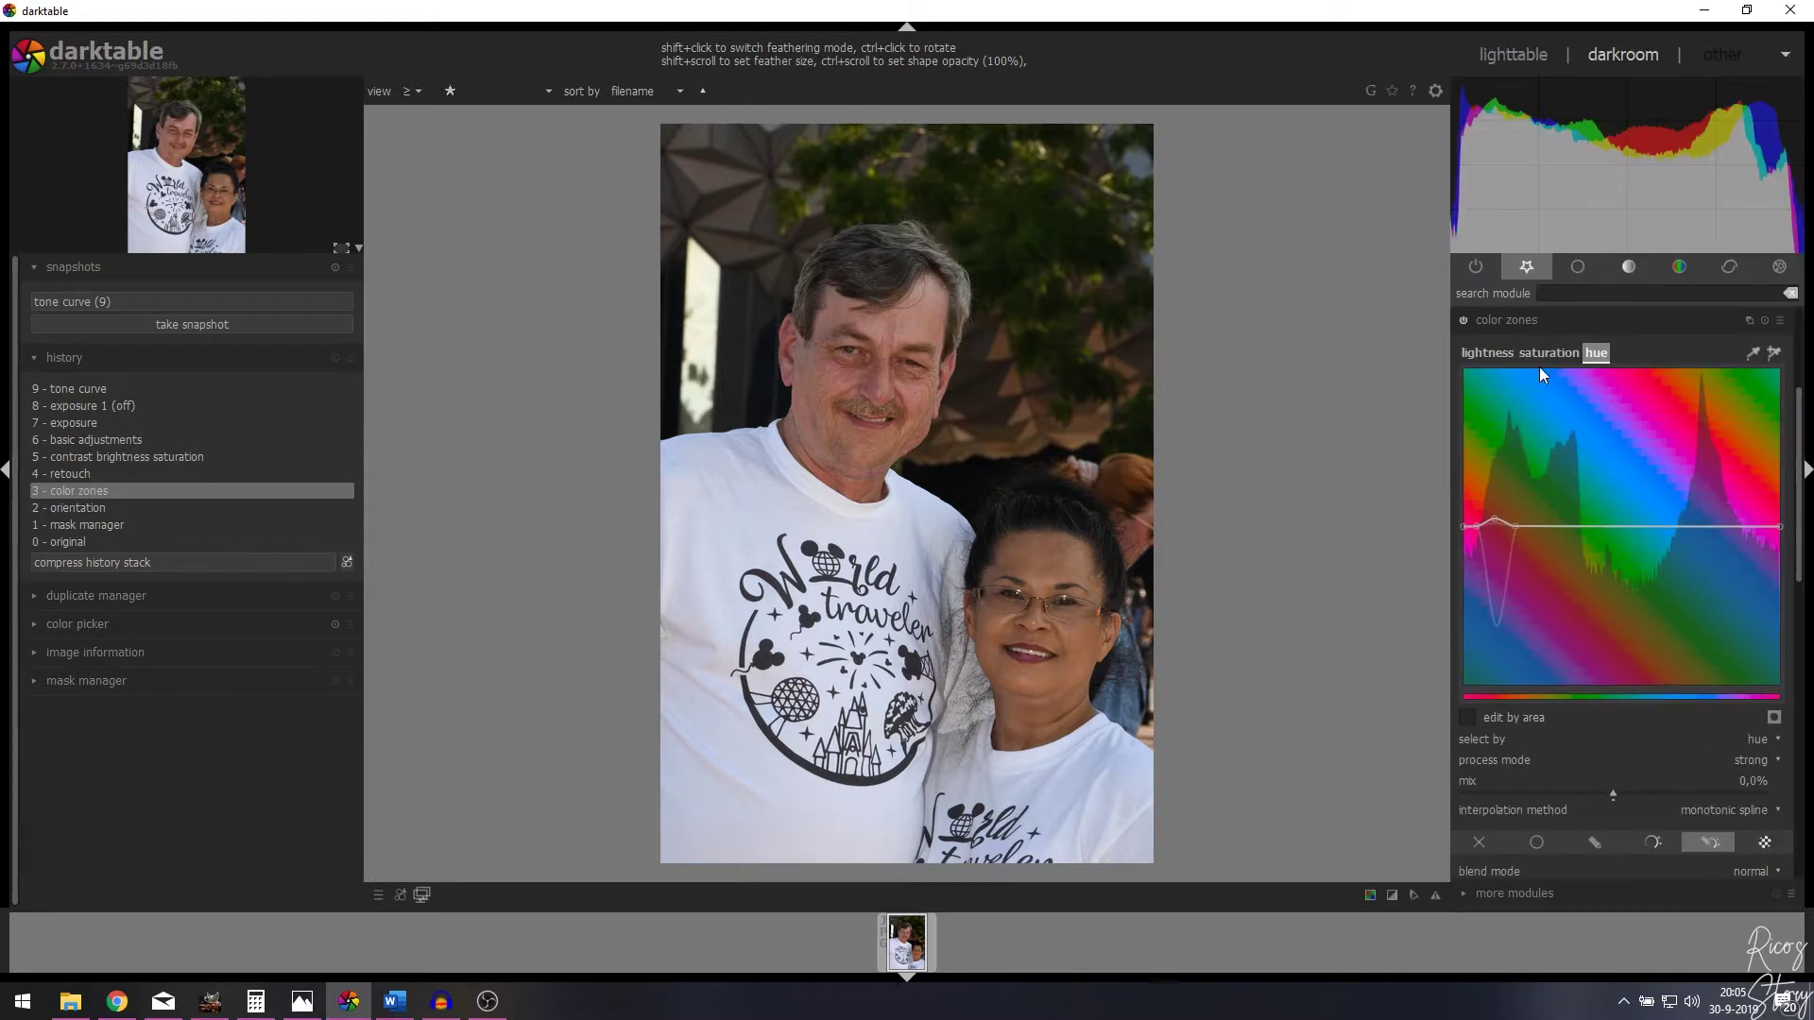
{"action": "left_click", "coordinate": [1497, 355]}
{"action": "left_click", "coordinate": [1524, 351]}
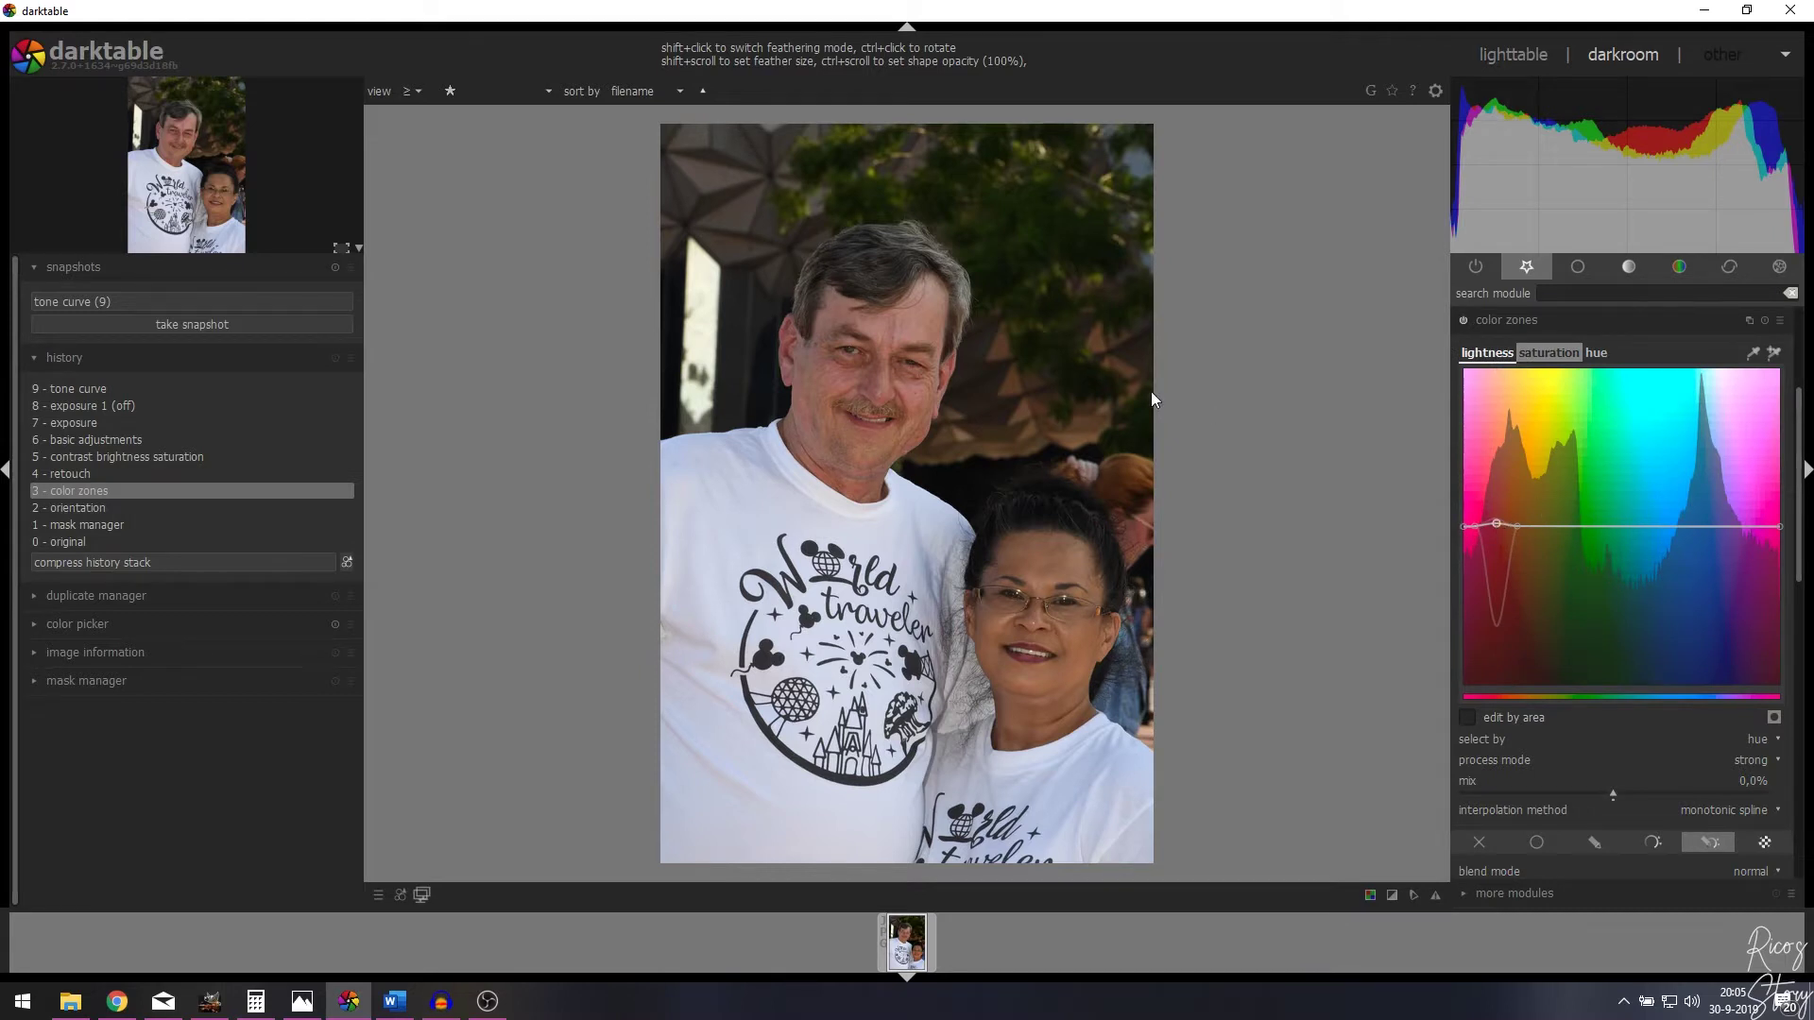
{"action": "left_click", "coordinate": [1544, 355]}
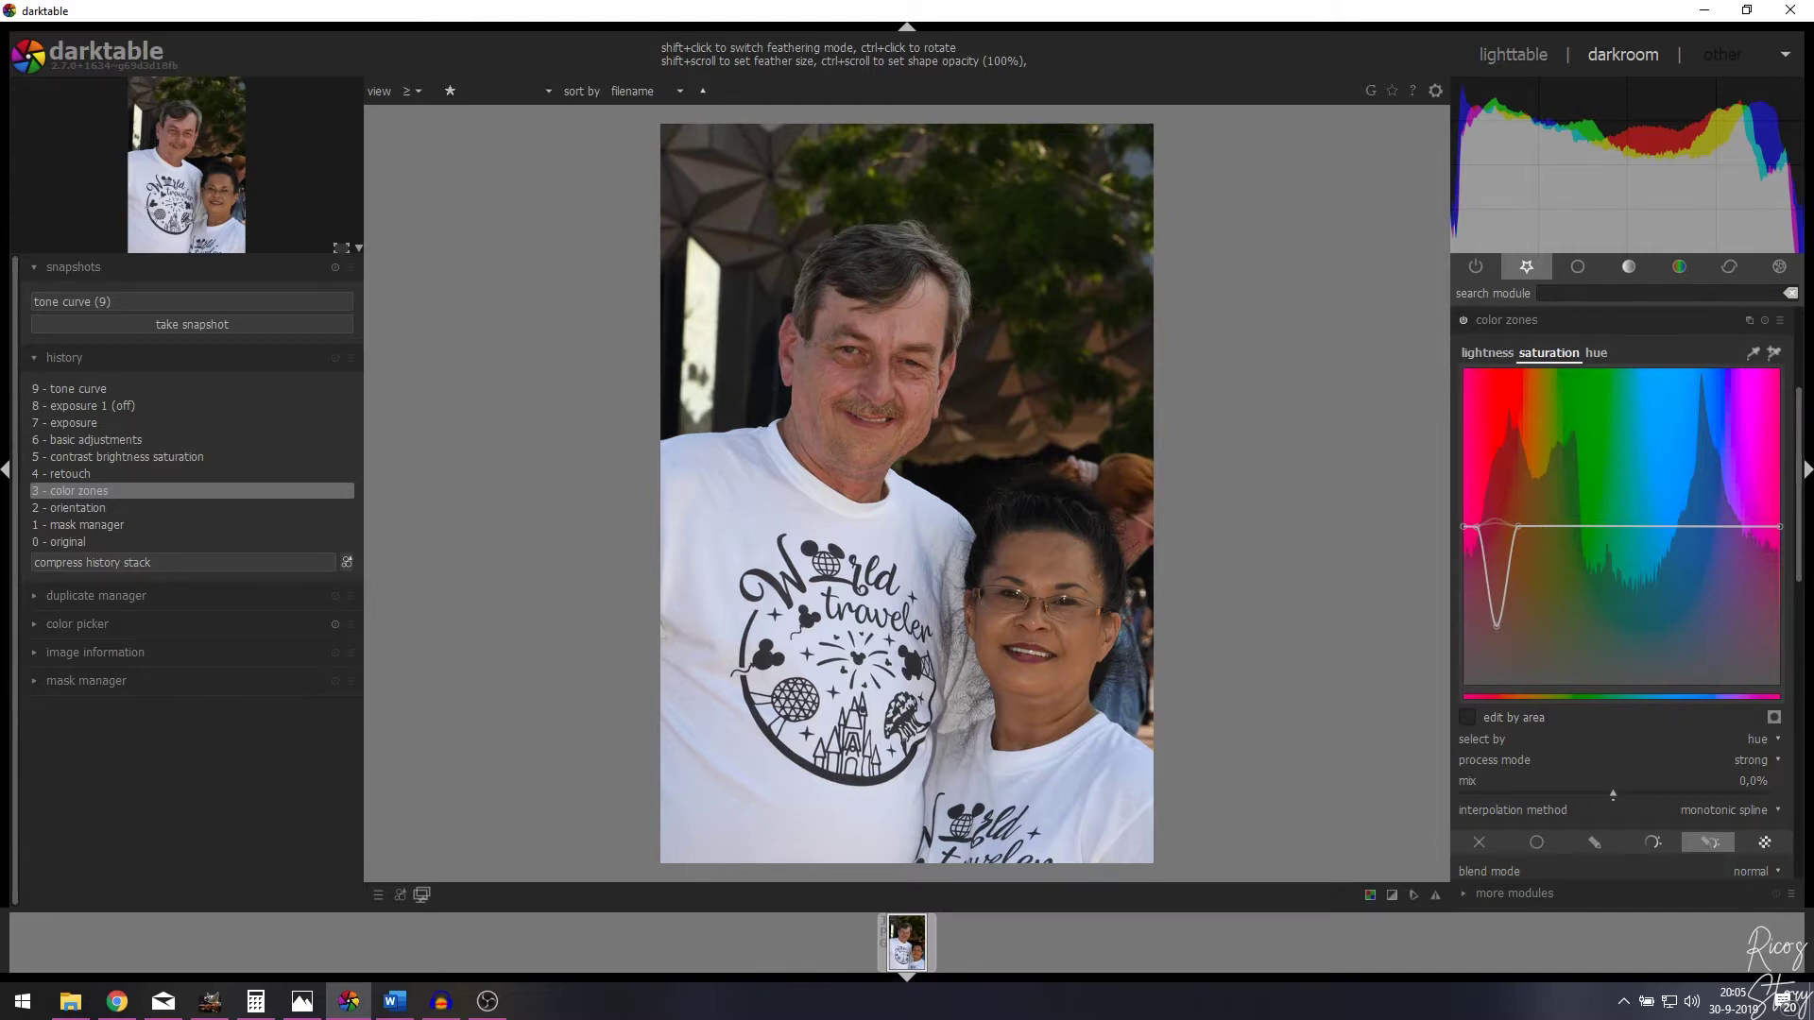
Inspect the color zones drawn mask shape and mask overlay on the man's face, and hide both again.
{"action": "scroll", "coordinate": [1800, 469], "scroll_direction": "down", "scroll_amount": 10}
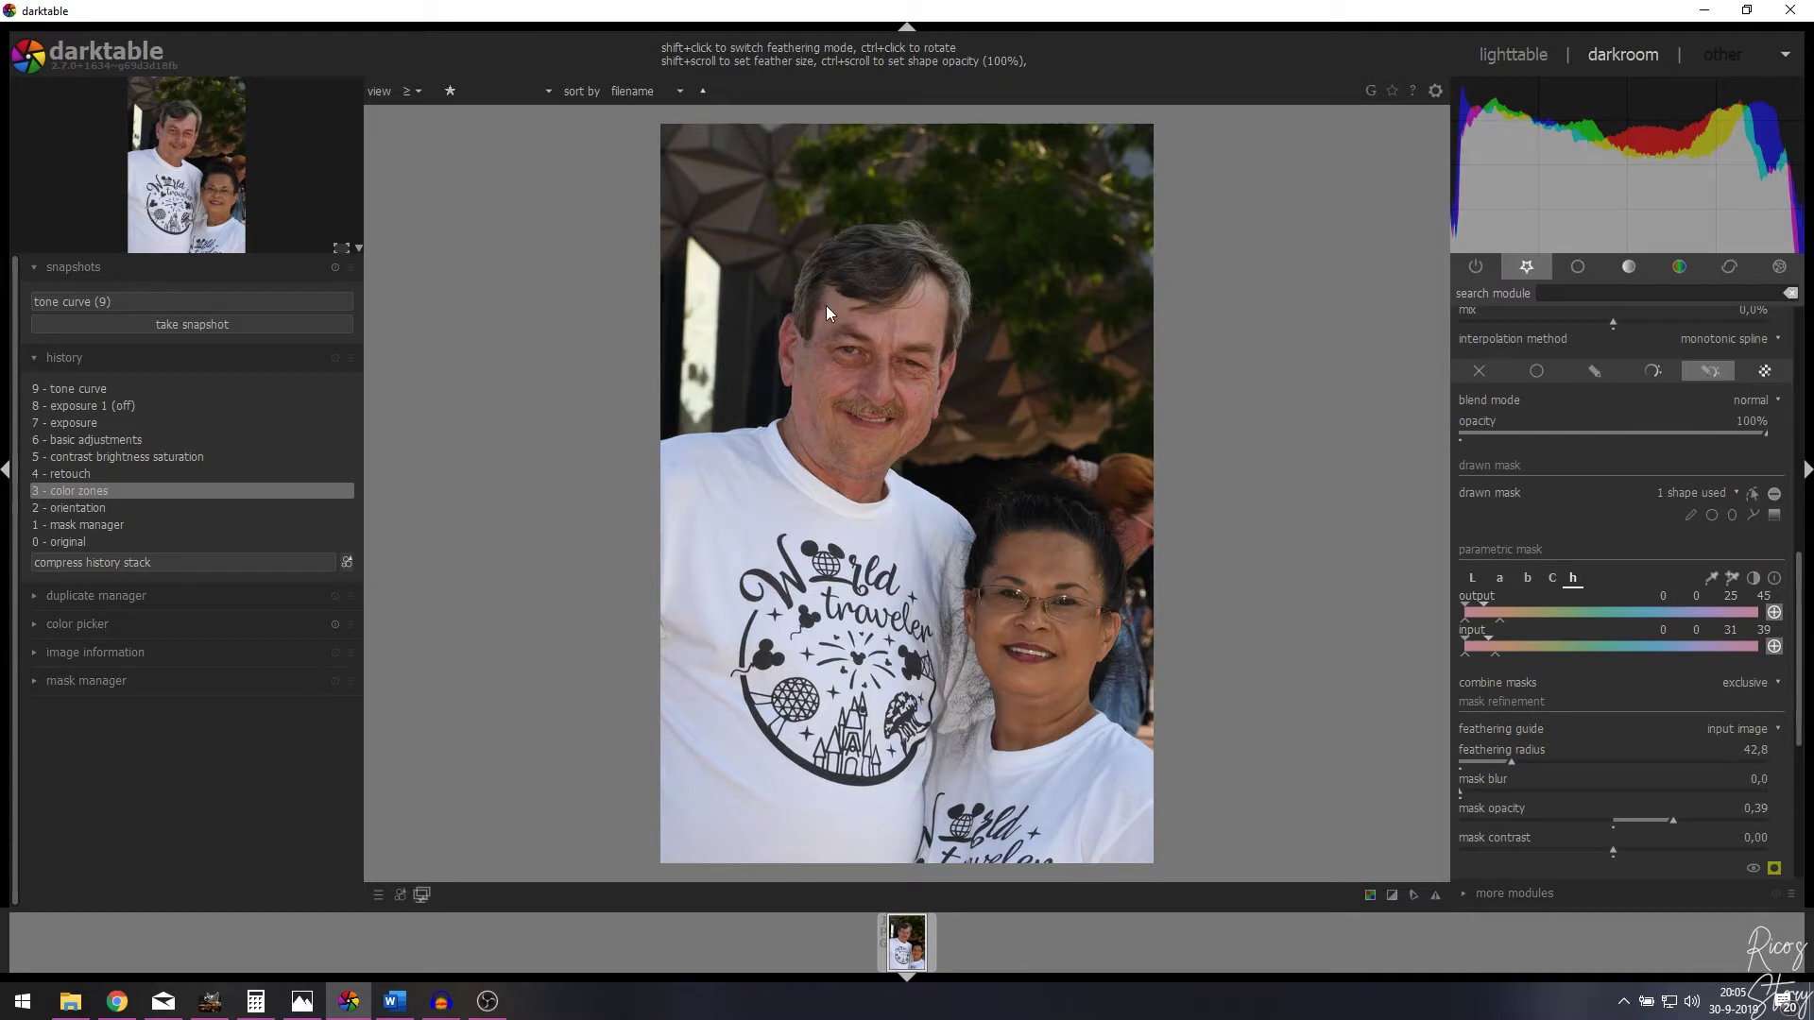
{"action": "left_click", "coordinate": [1753, 494]}
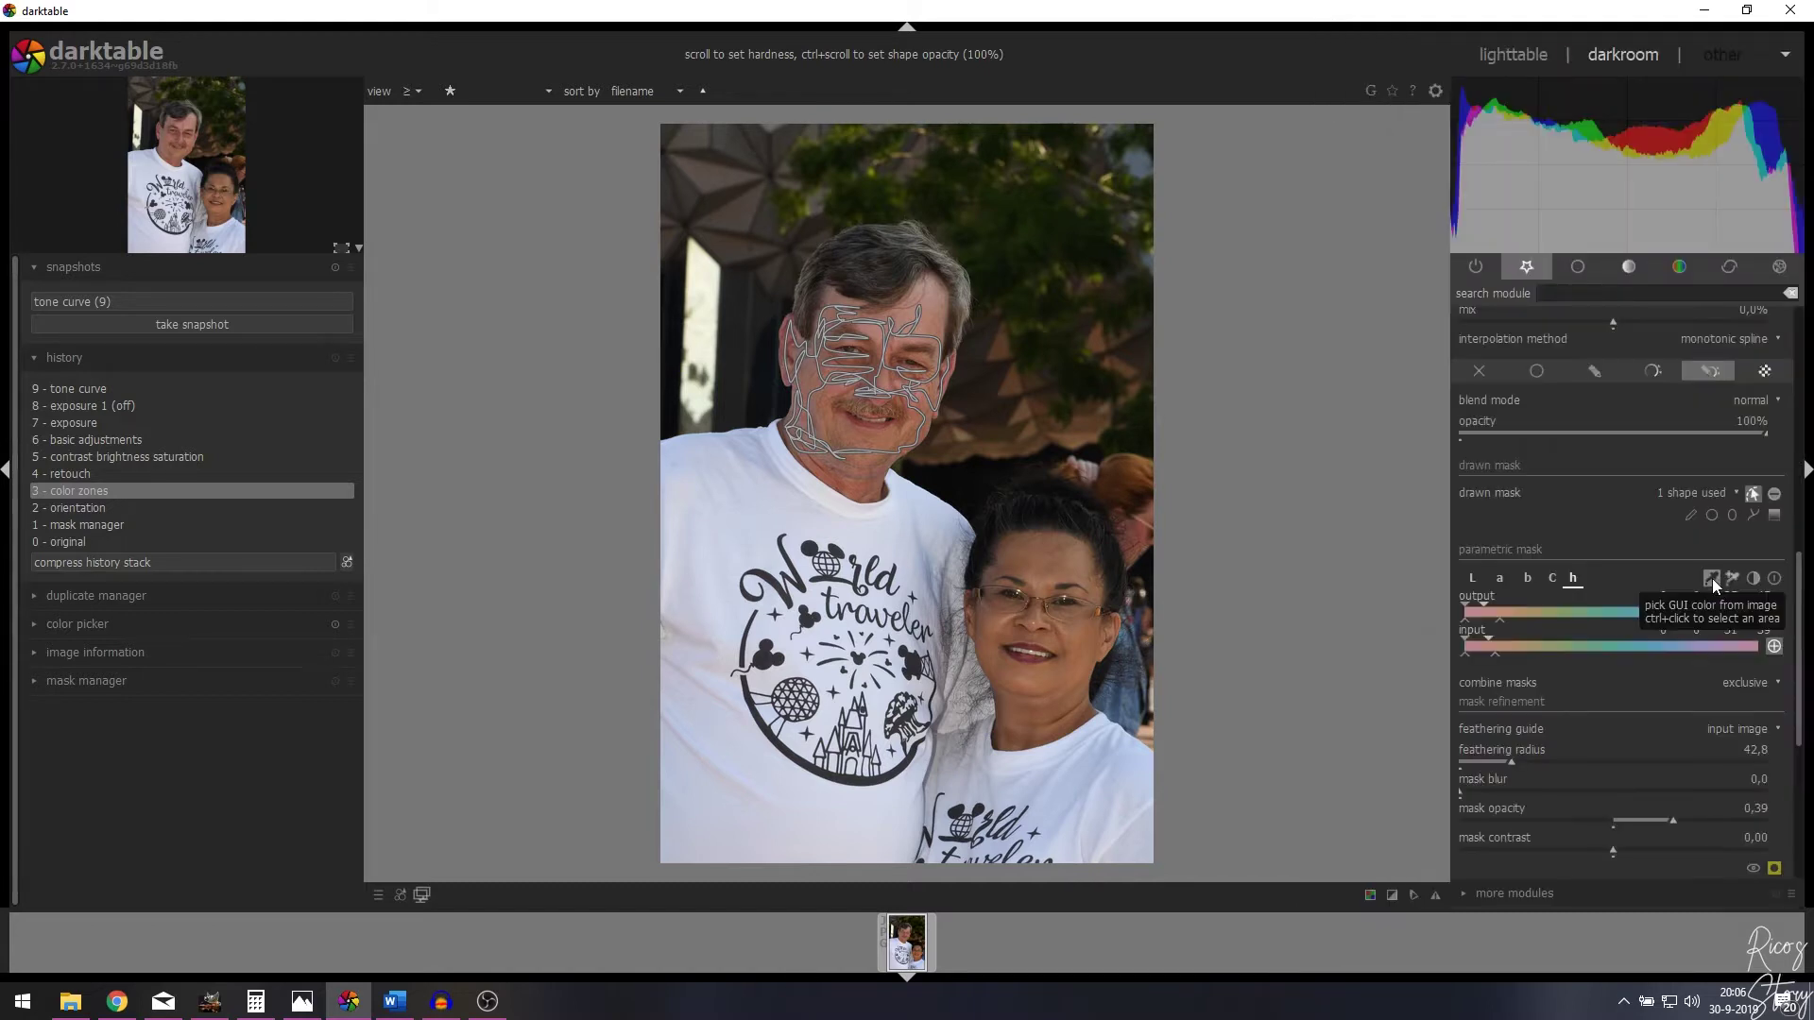
{"action": "left_click", "coordinate": [885, 350]}
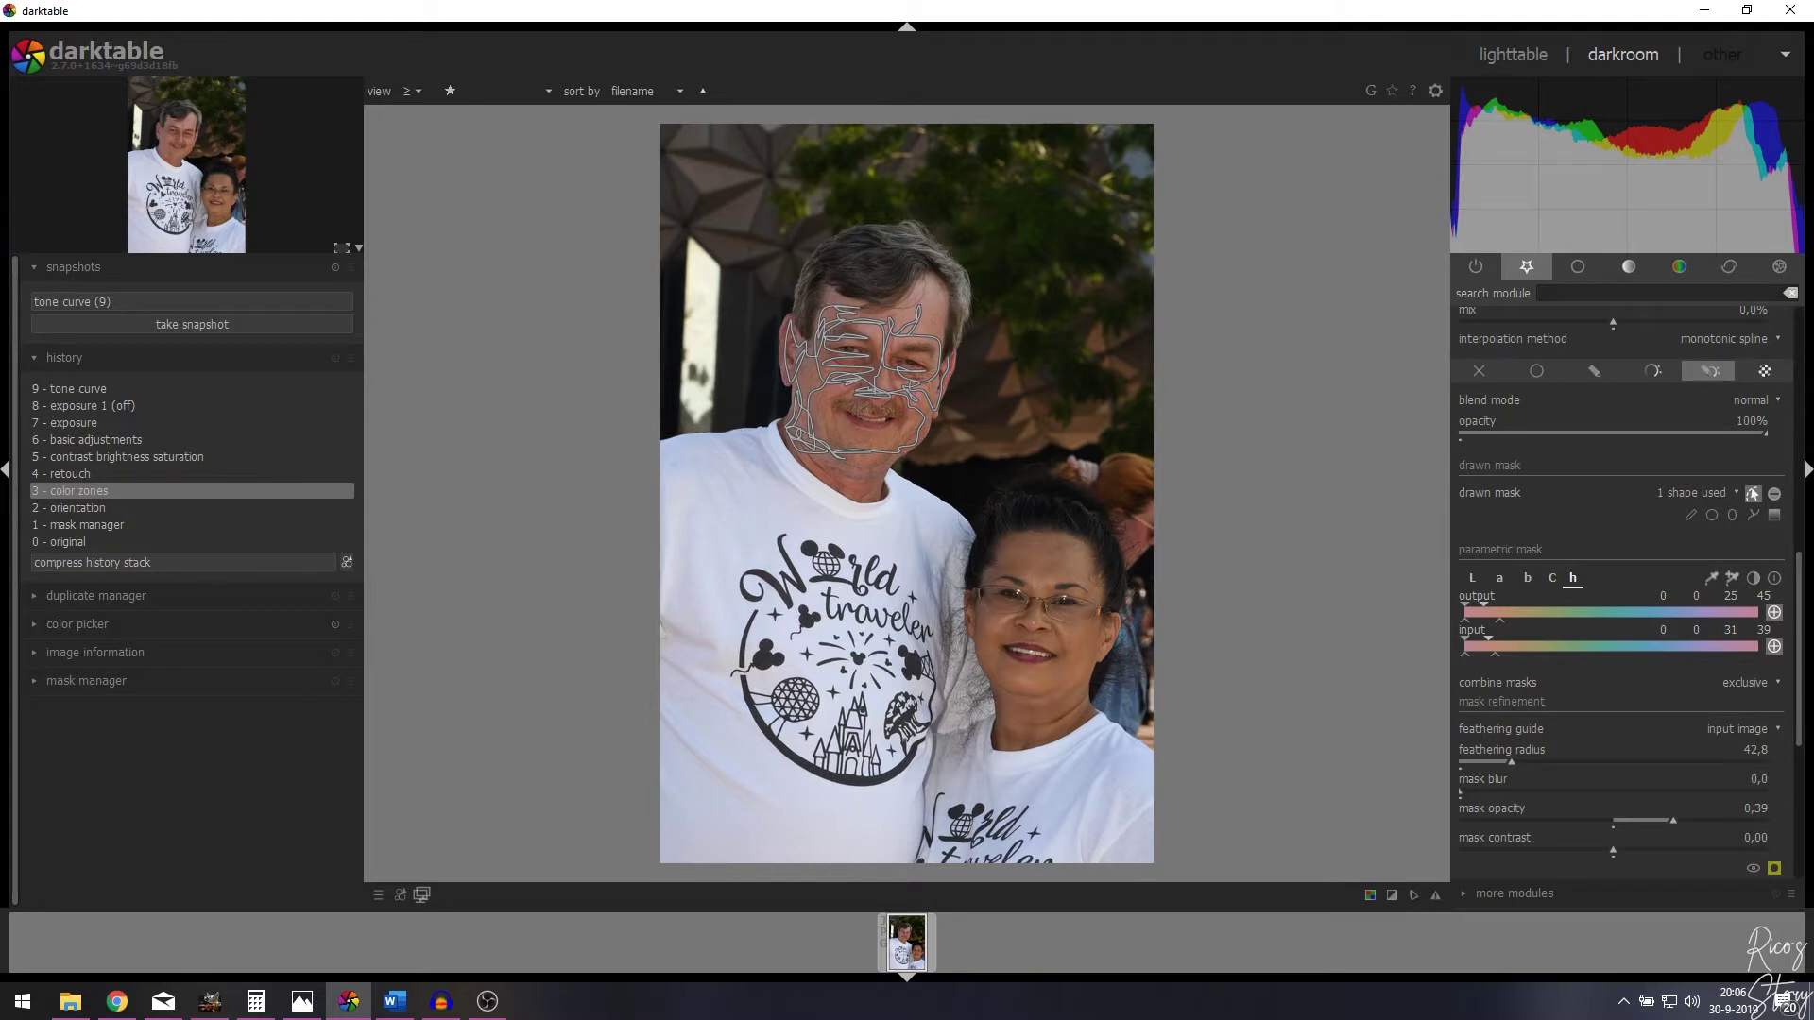
{"action": "scroll", "coordinate": [1802, 699], "scroll_direction": "down", "scroll_amount": 3}
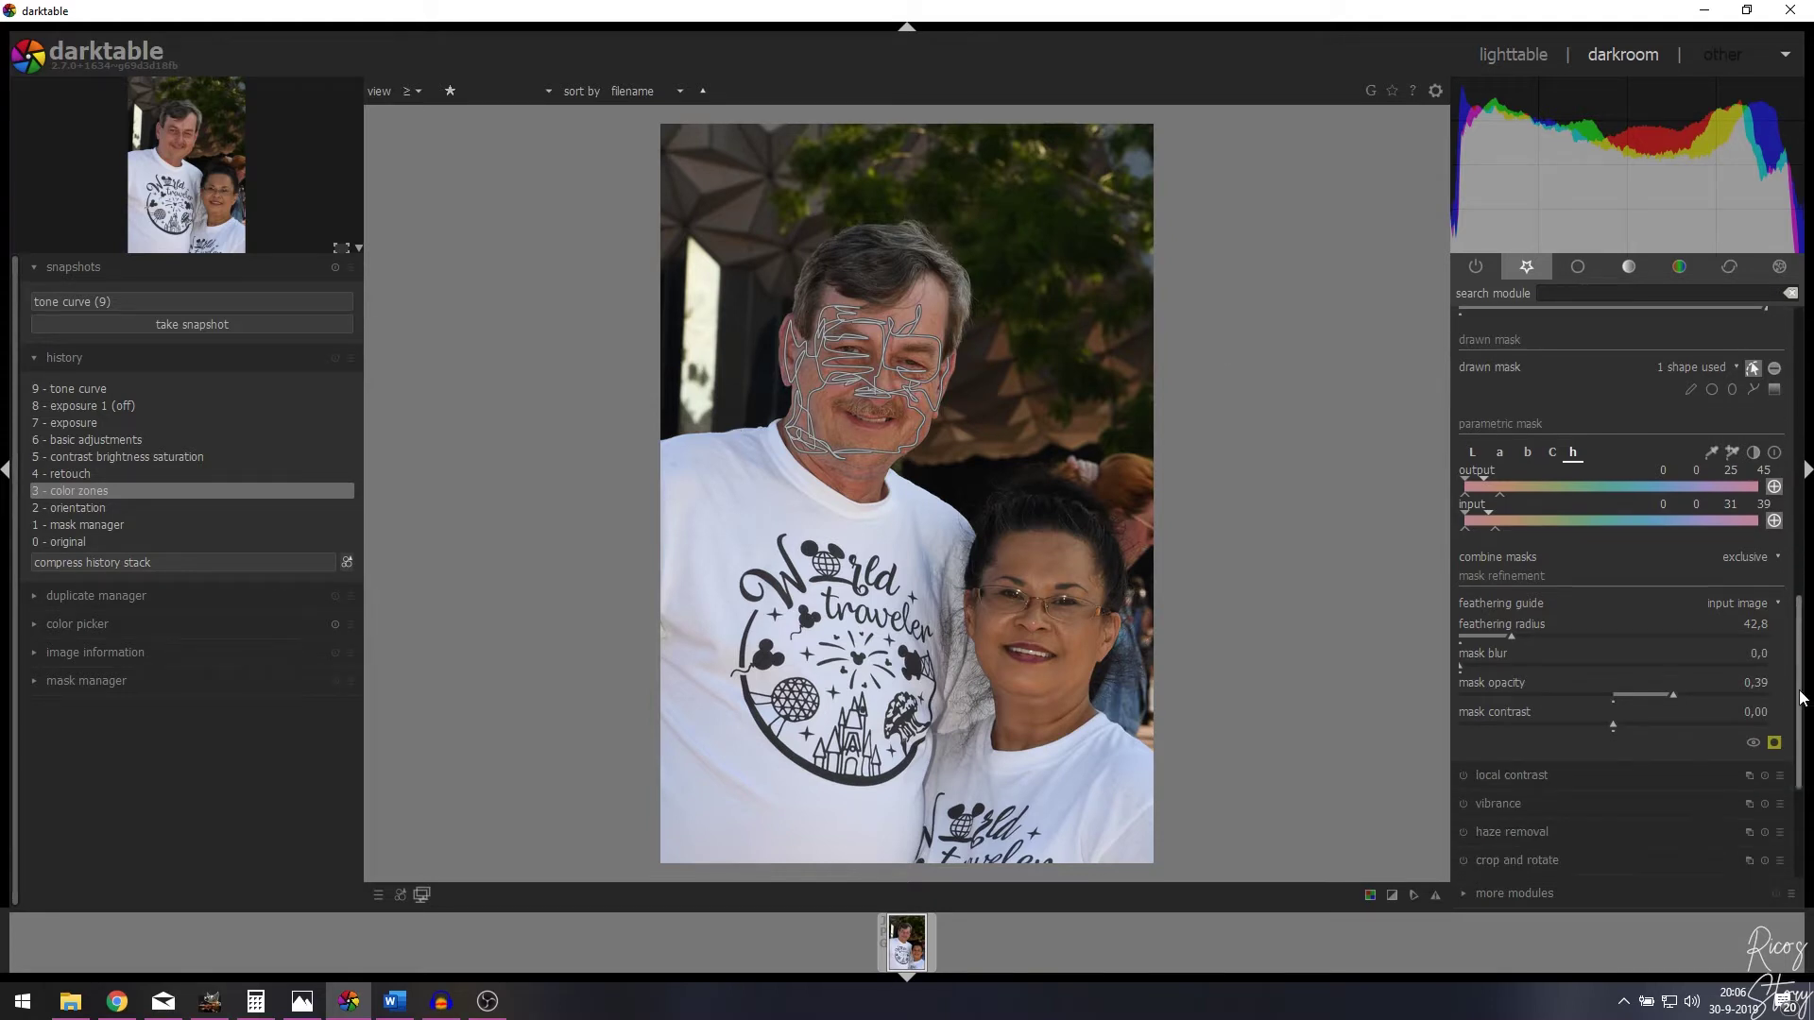
{"action": "left_click", "coordinate": [1774, 742]}
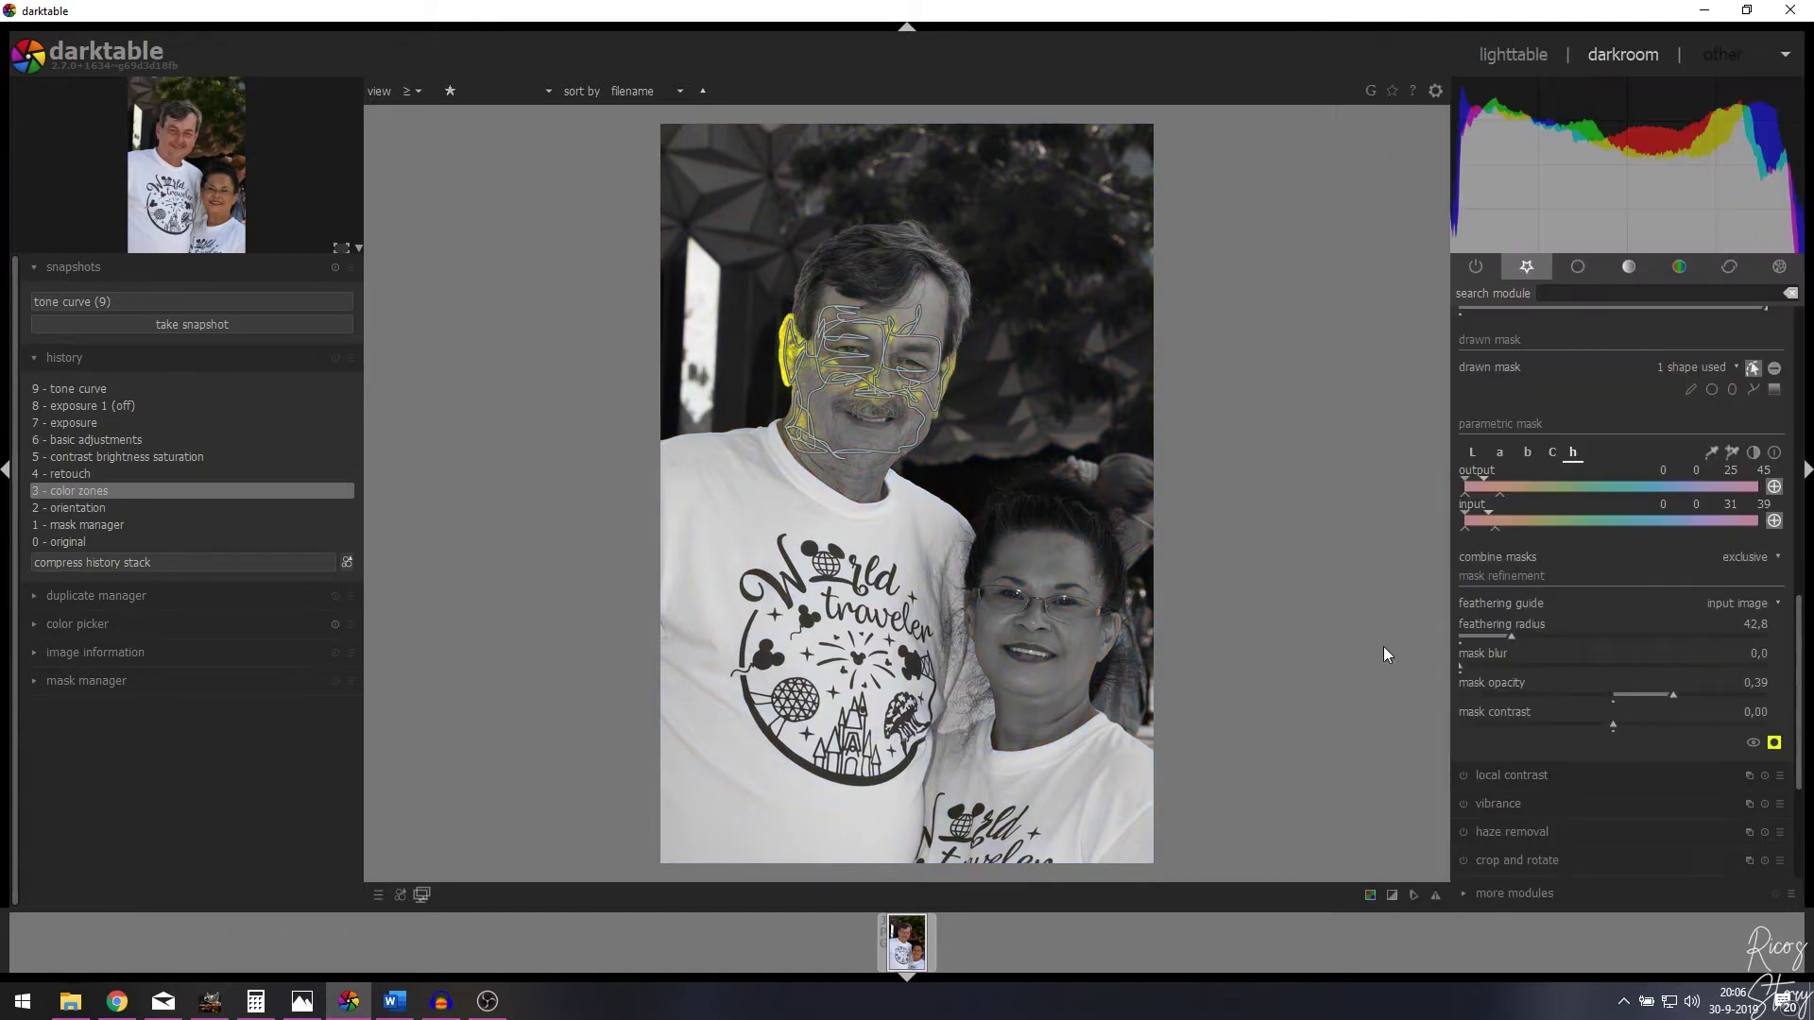
{"action": "left_click", "coordinate": [1755, 368]}
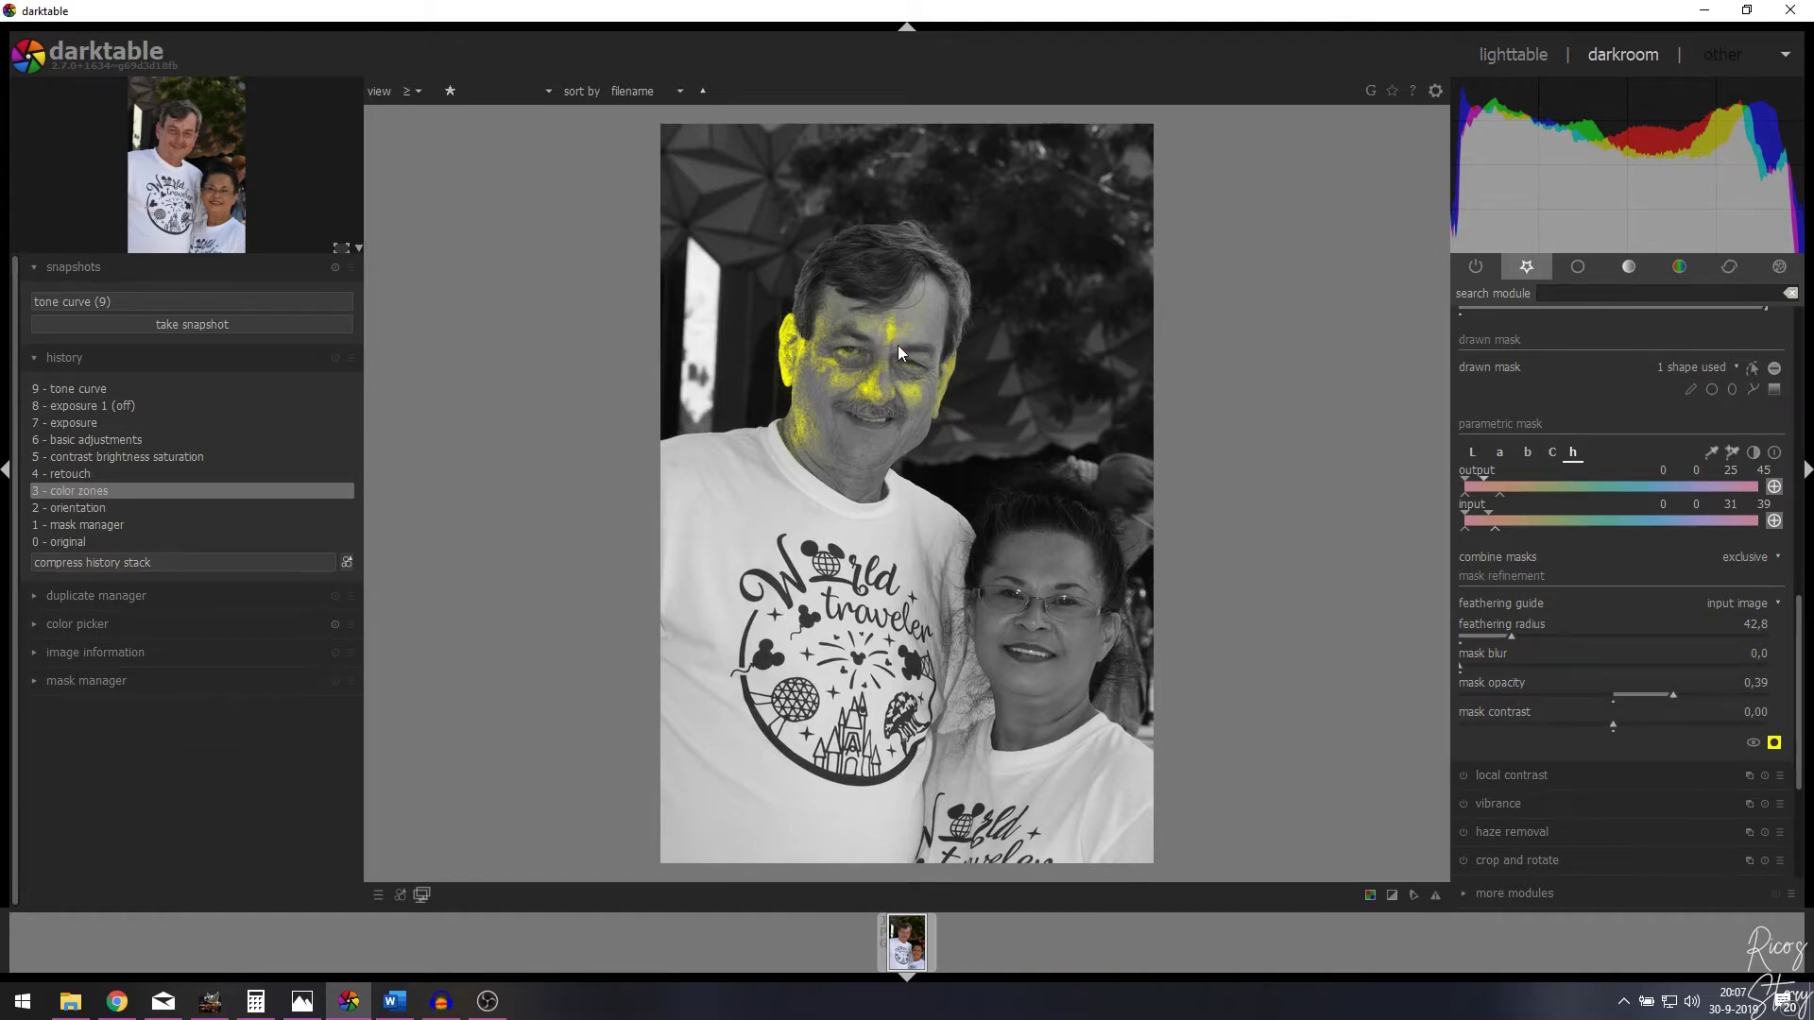
{"action": "scroll", "coordinate": [897, 344], "scroll_direction": "up", "scroll_amount": 2}
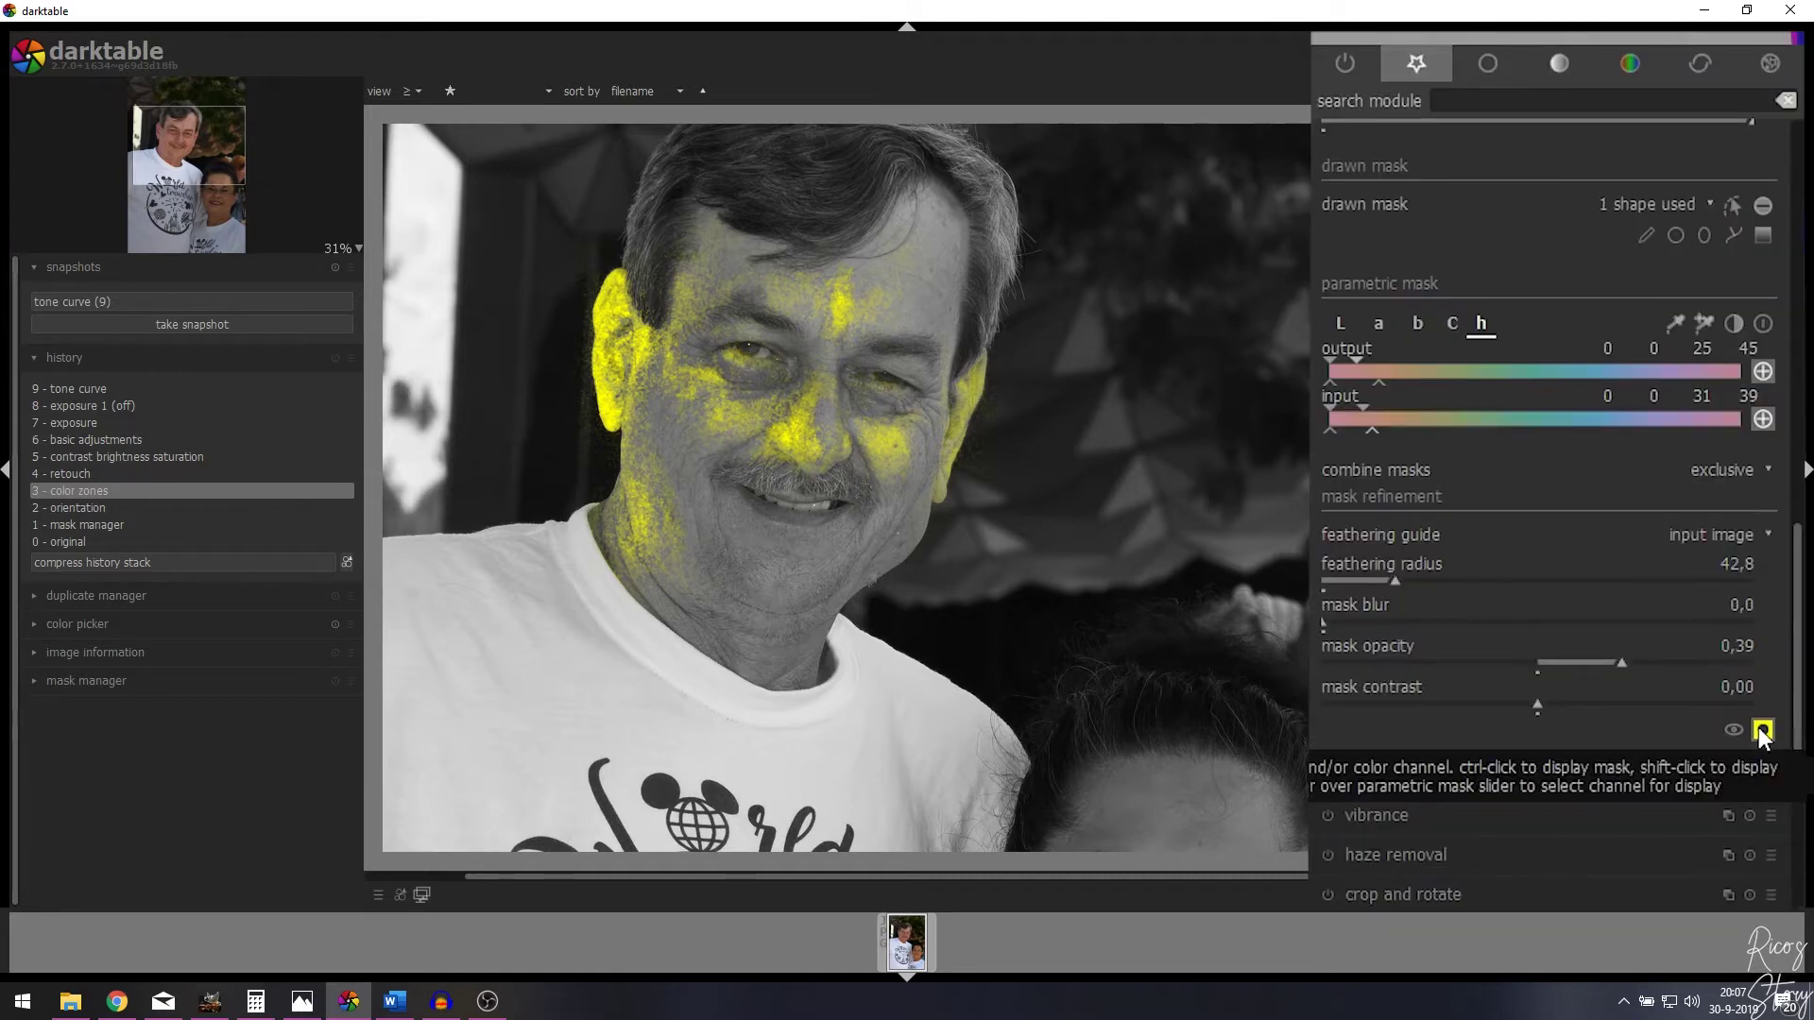
{"action": "left_click", "coordinate": [1760, 727]}
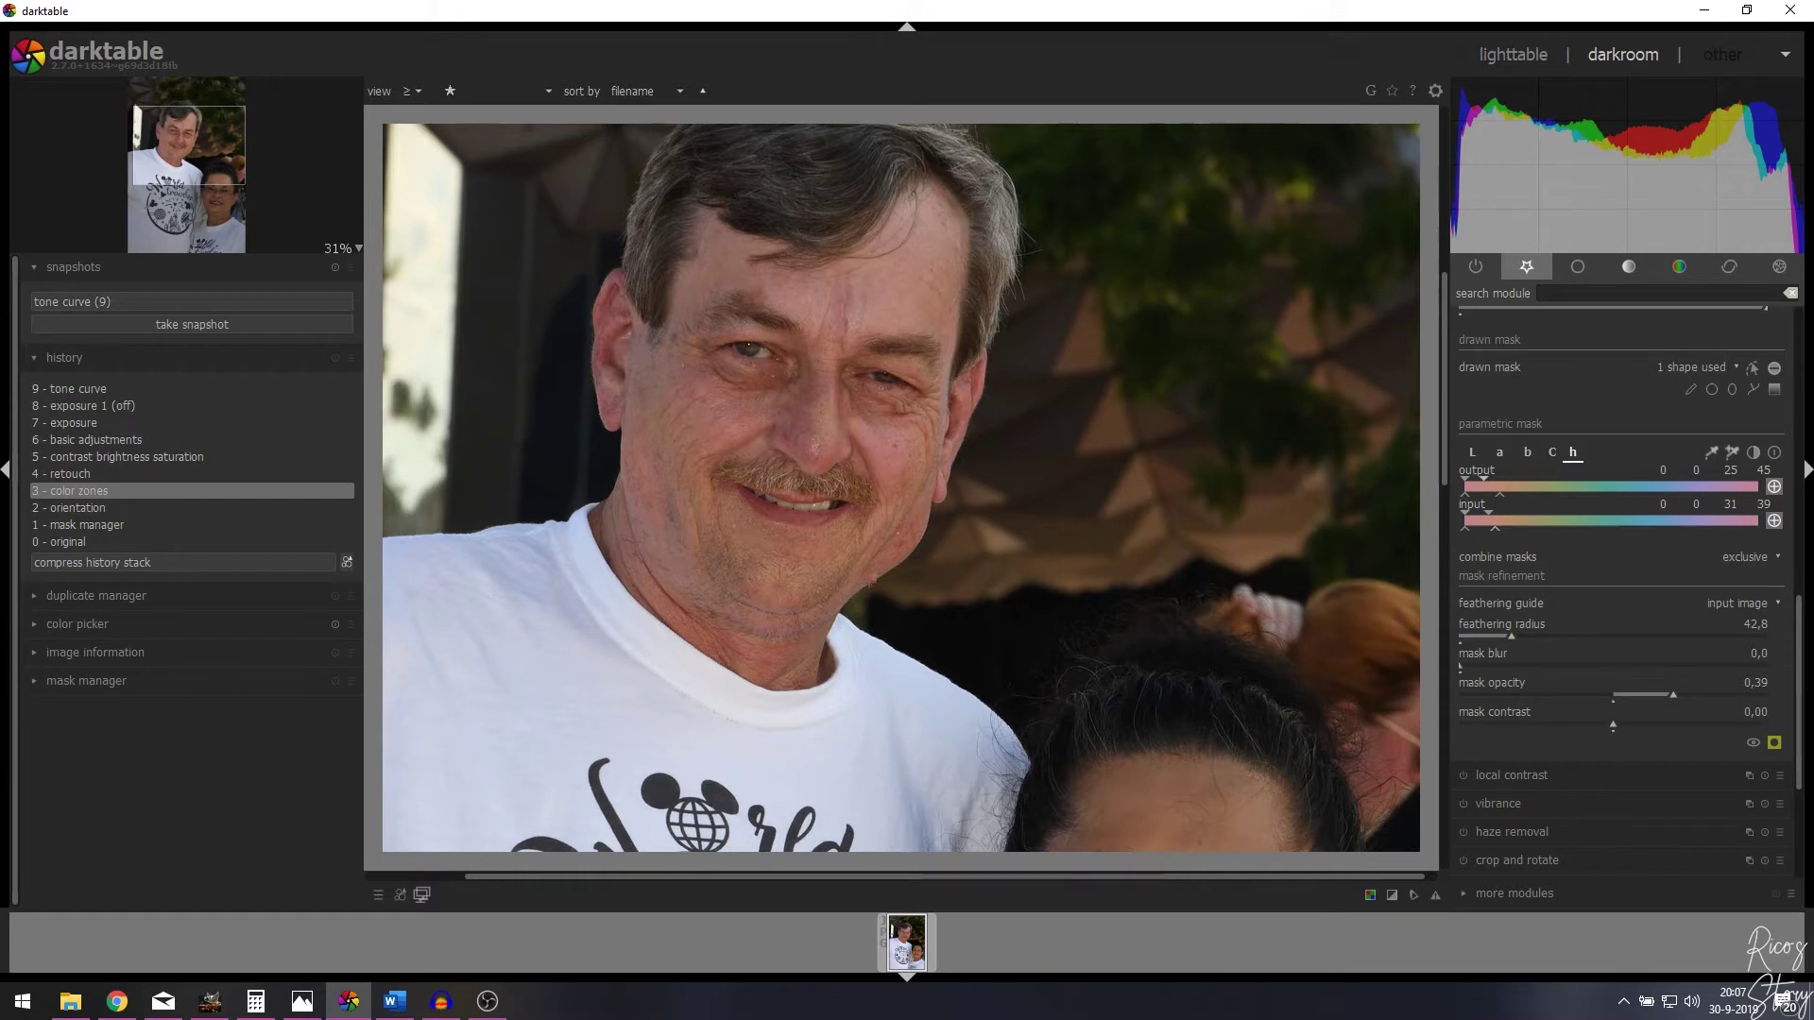
Collapse the color zones module and fit the whole photo to the screen.
{"action": "left_click_drag", "start_coordinate": [1800, 635], "coordinate": [1800, 369]}
{"action": "left_click", "coordinate": [1512, 495]}
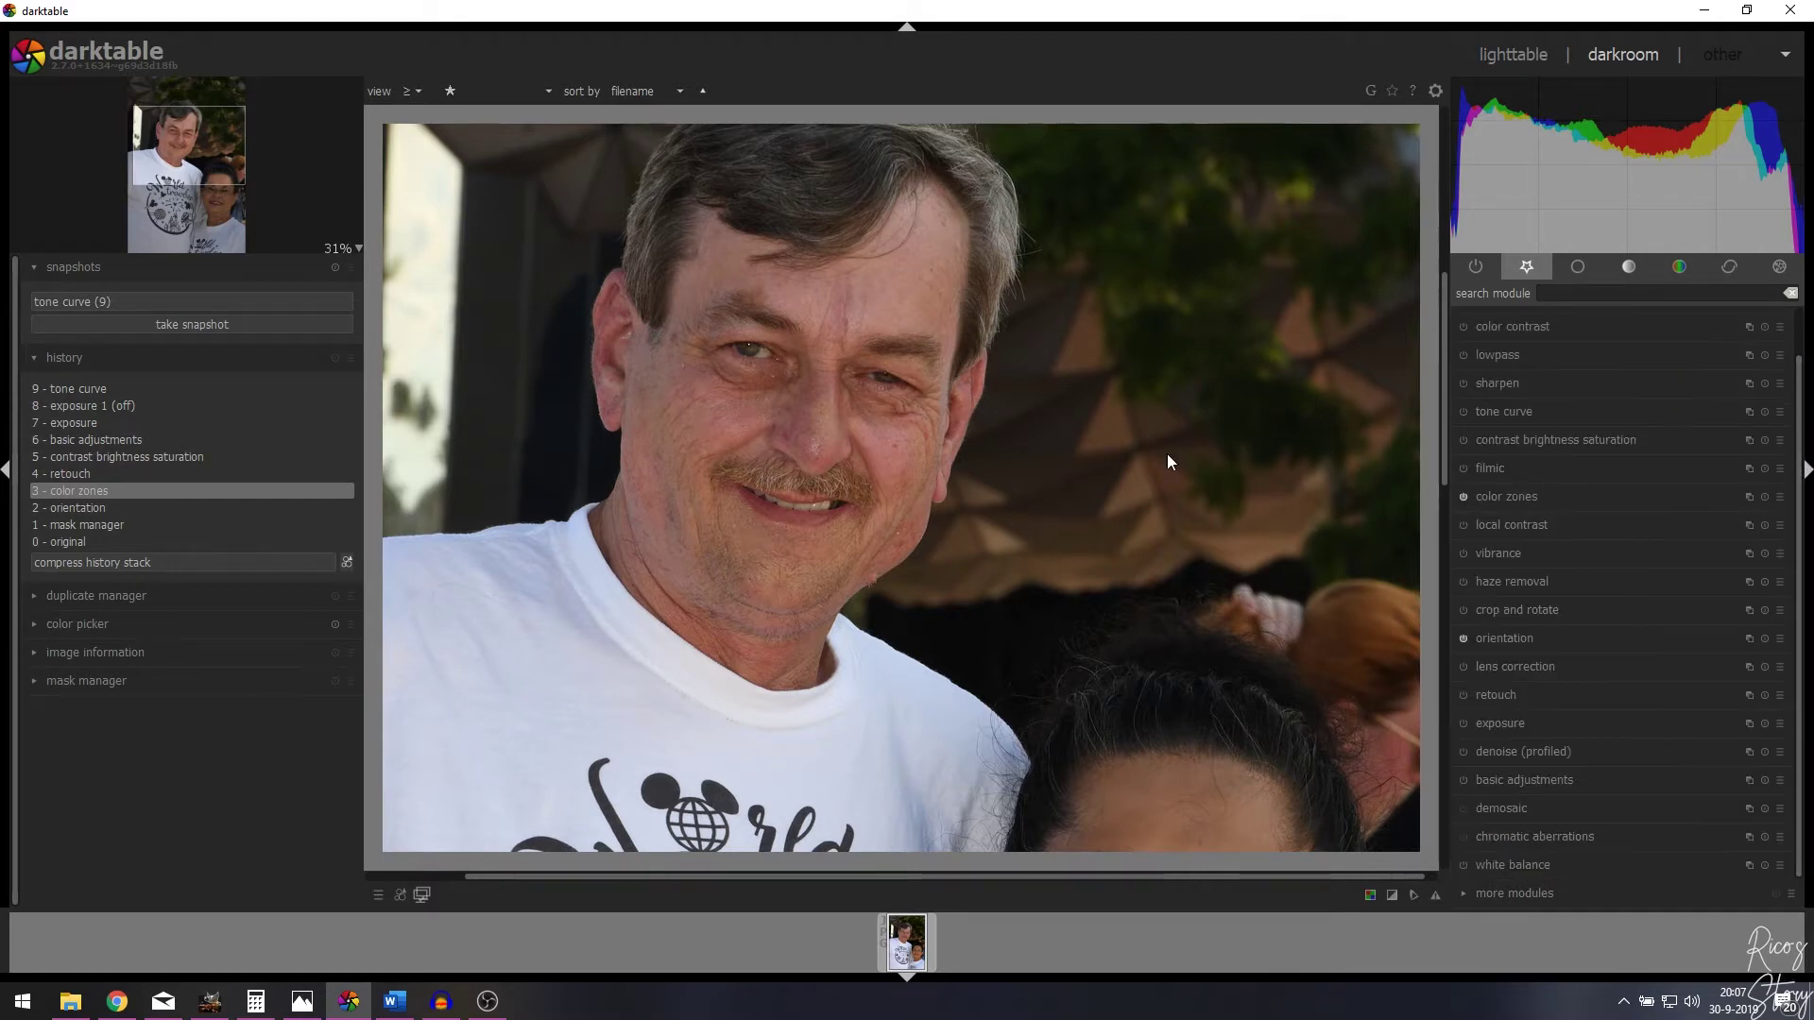
{"action": "left_click", "coordinate": [344, 251]}
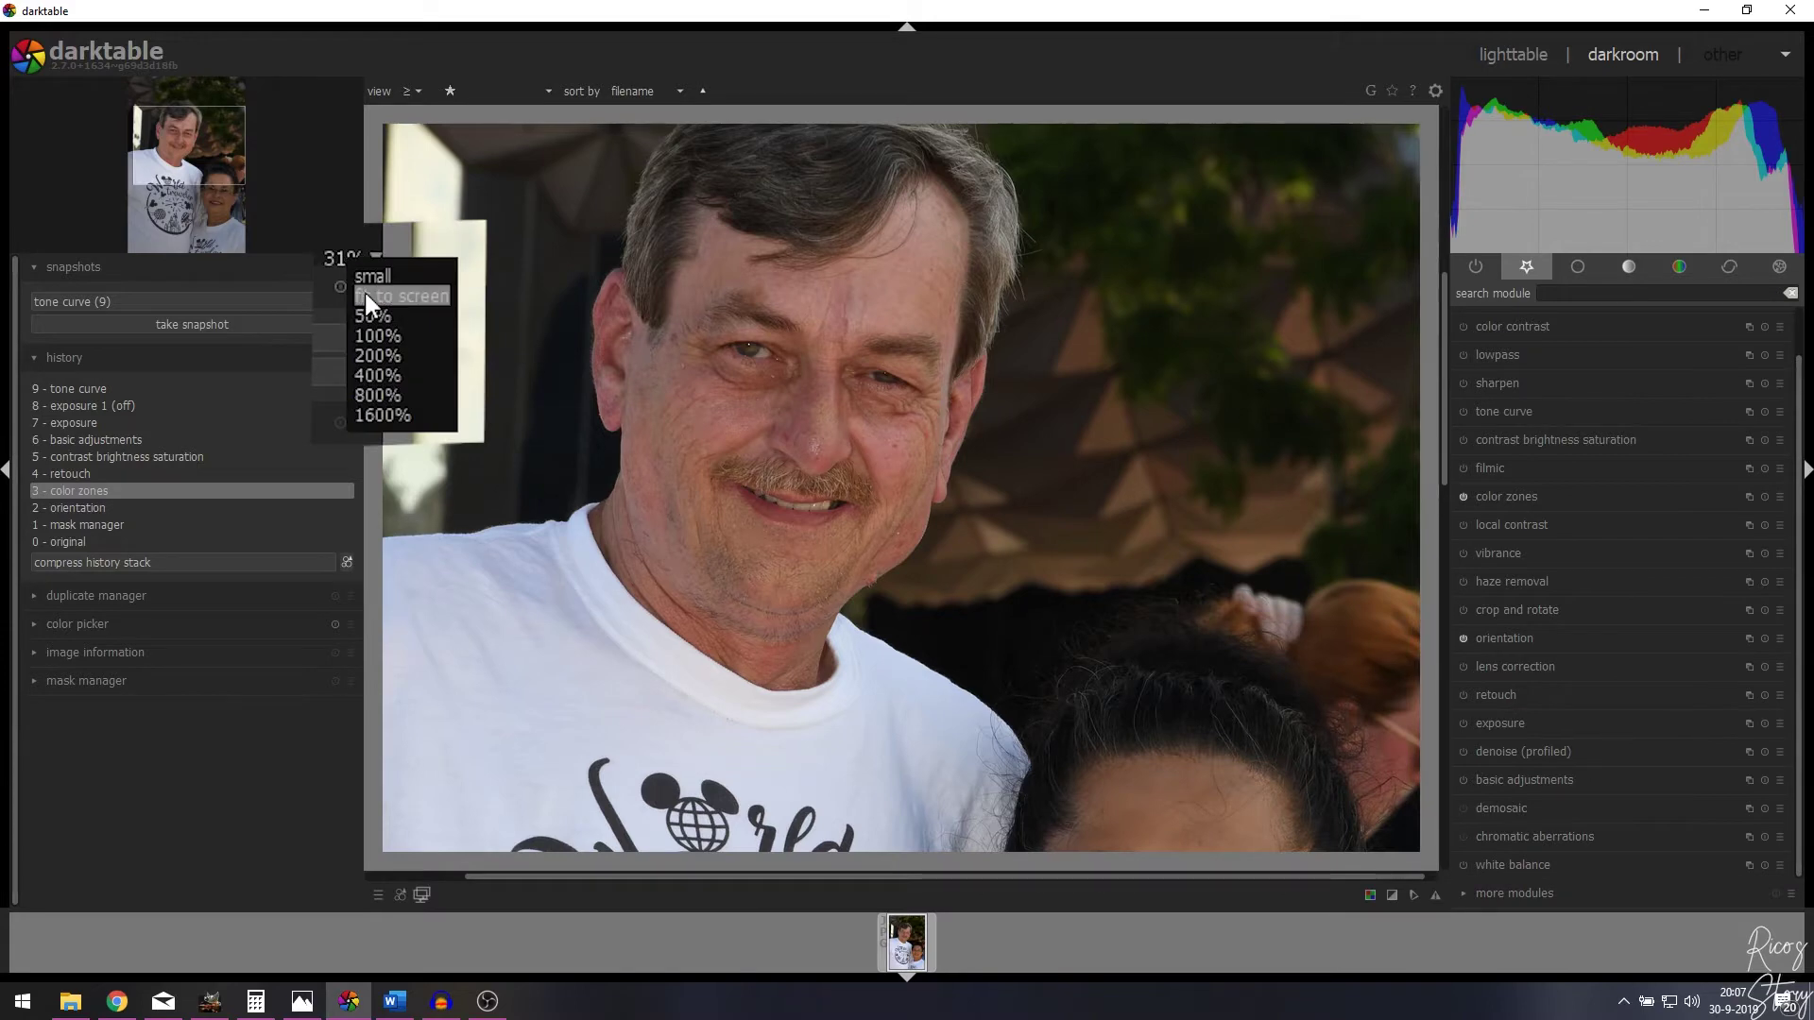
{"action": "left_click", "coordinate": [364, 297]}
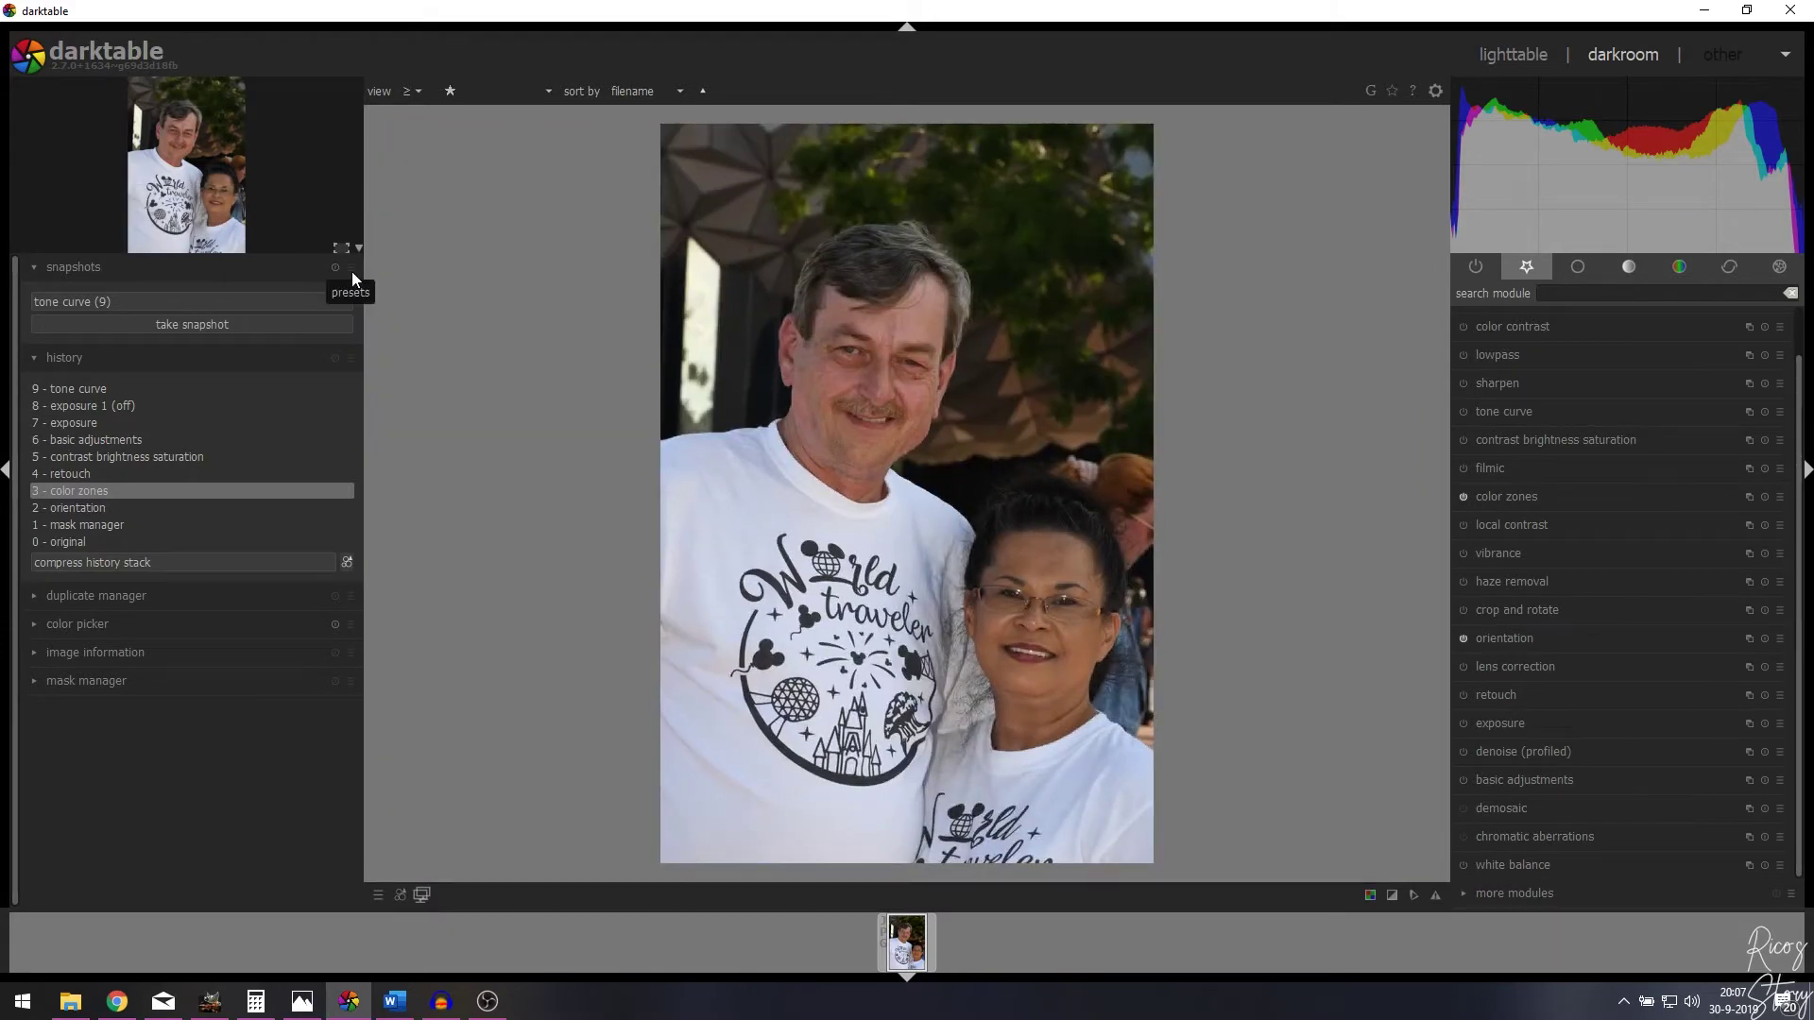
Compare the retouch and color zones history states on a close-up of the man's face, ending on retouch.
{"action": "left_click", "coordinate": [60, 473]}
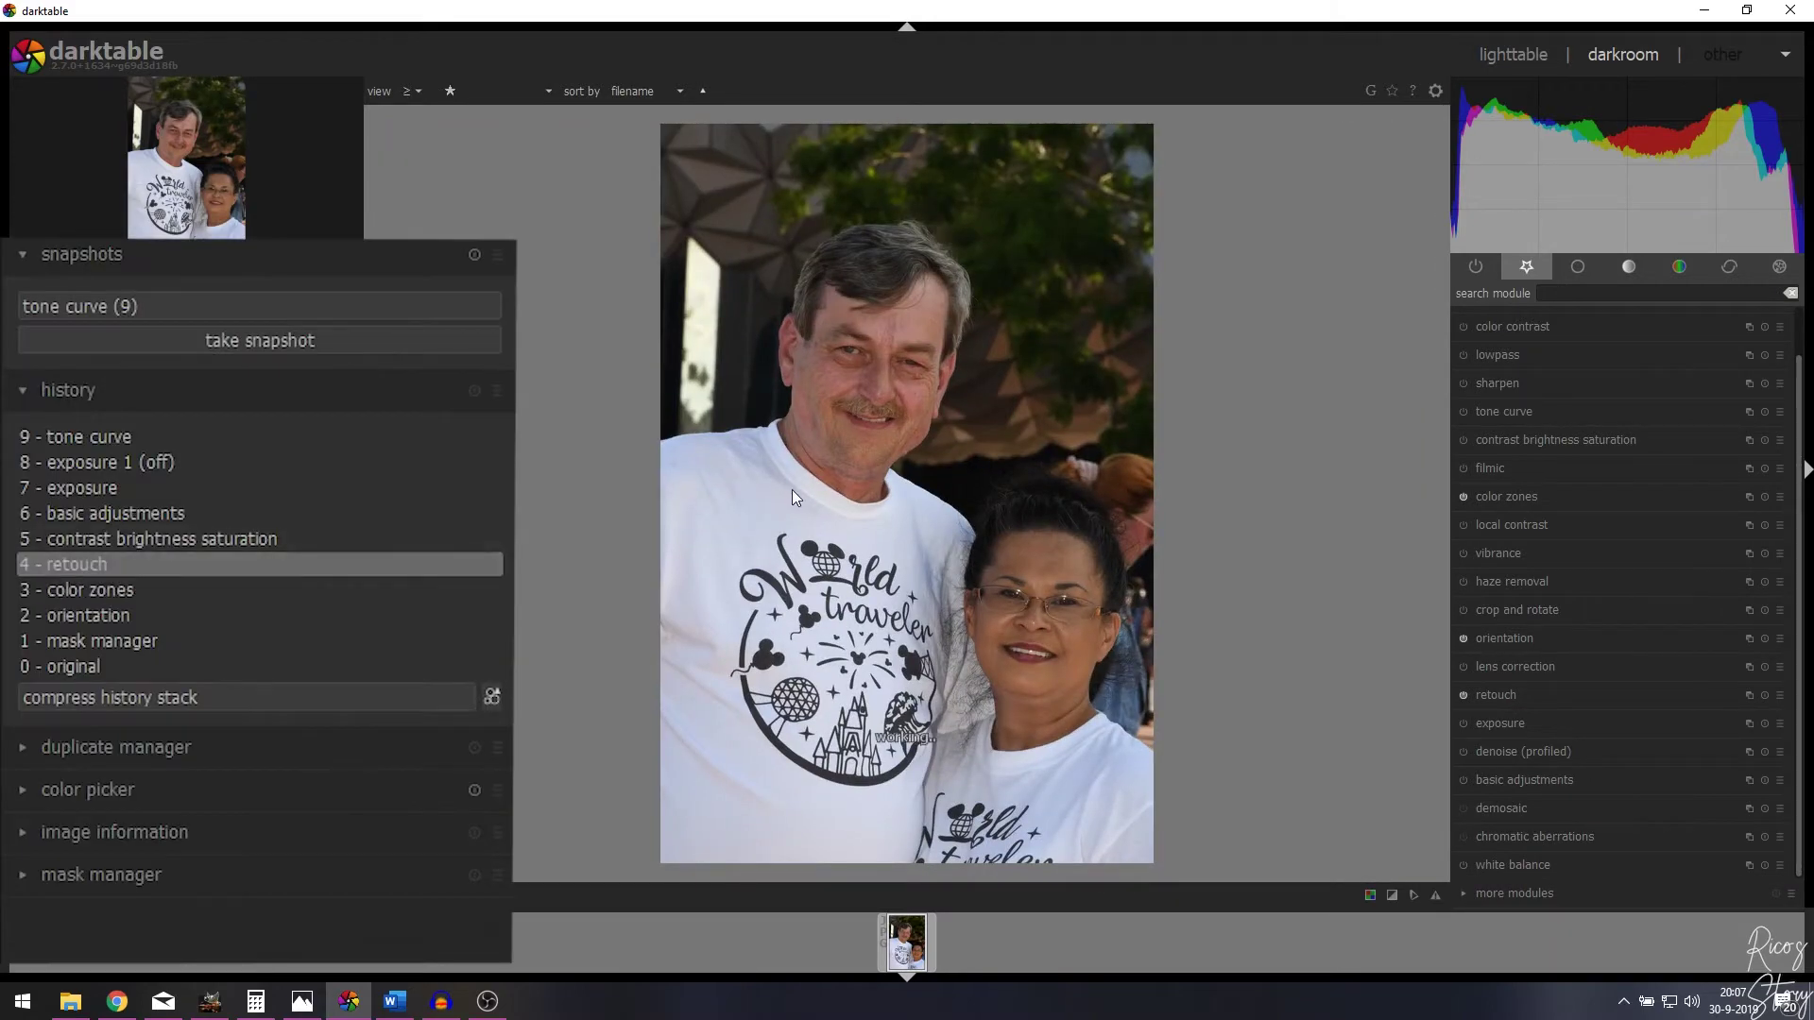
{"action": "scroll", "coordinate": [903, 384], "scroll_direction": "up", "scroll_amount": 1}
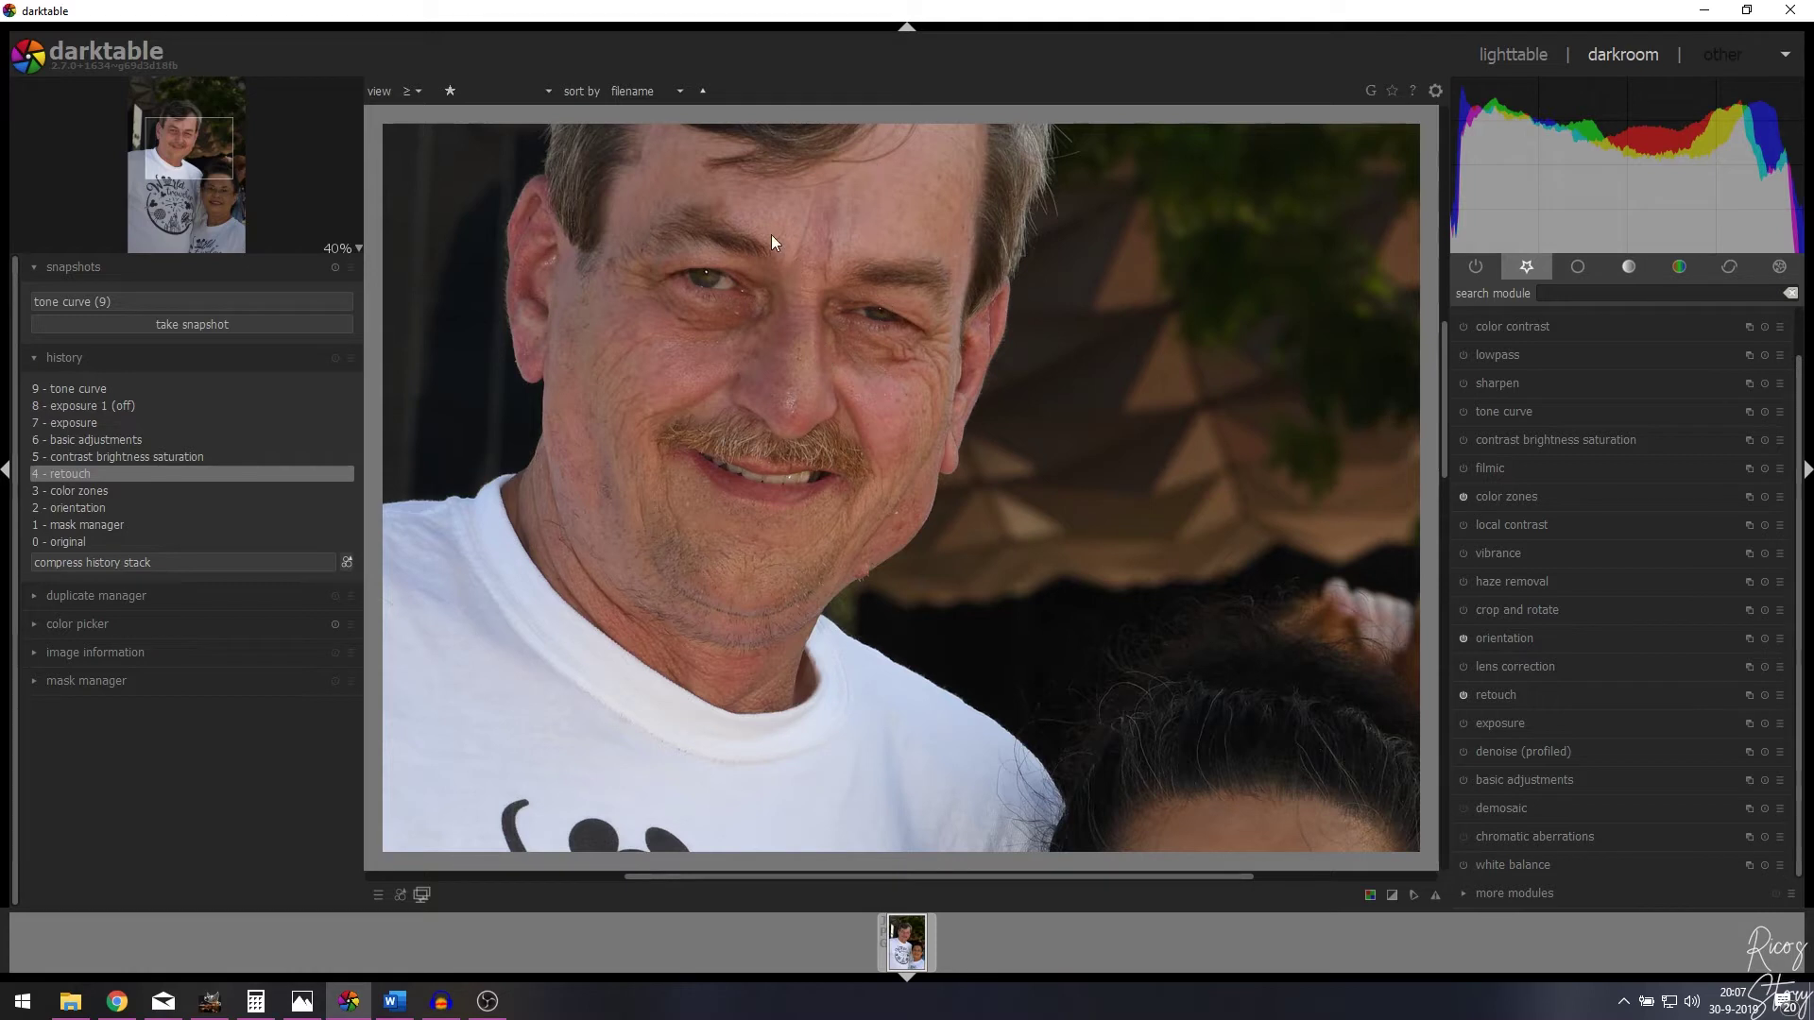
{"action": "left_click", "coordinate": [69, 488]}
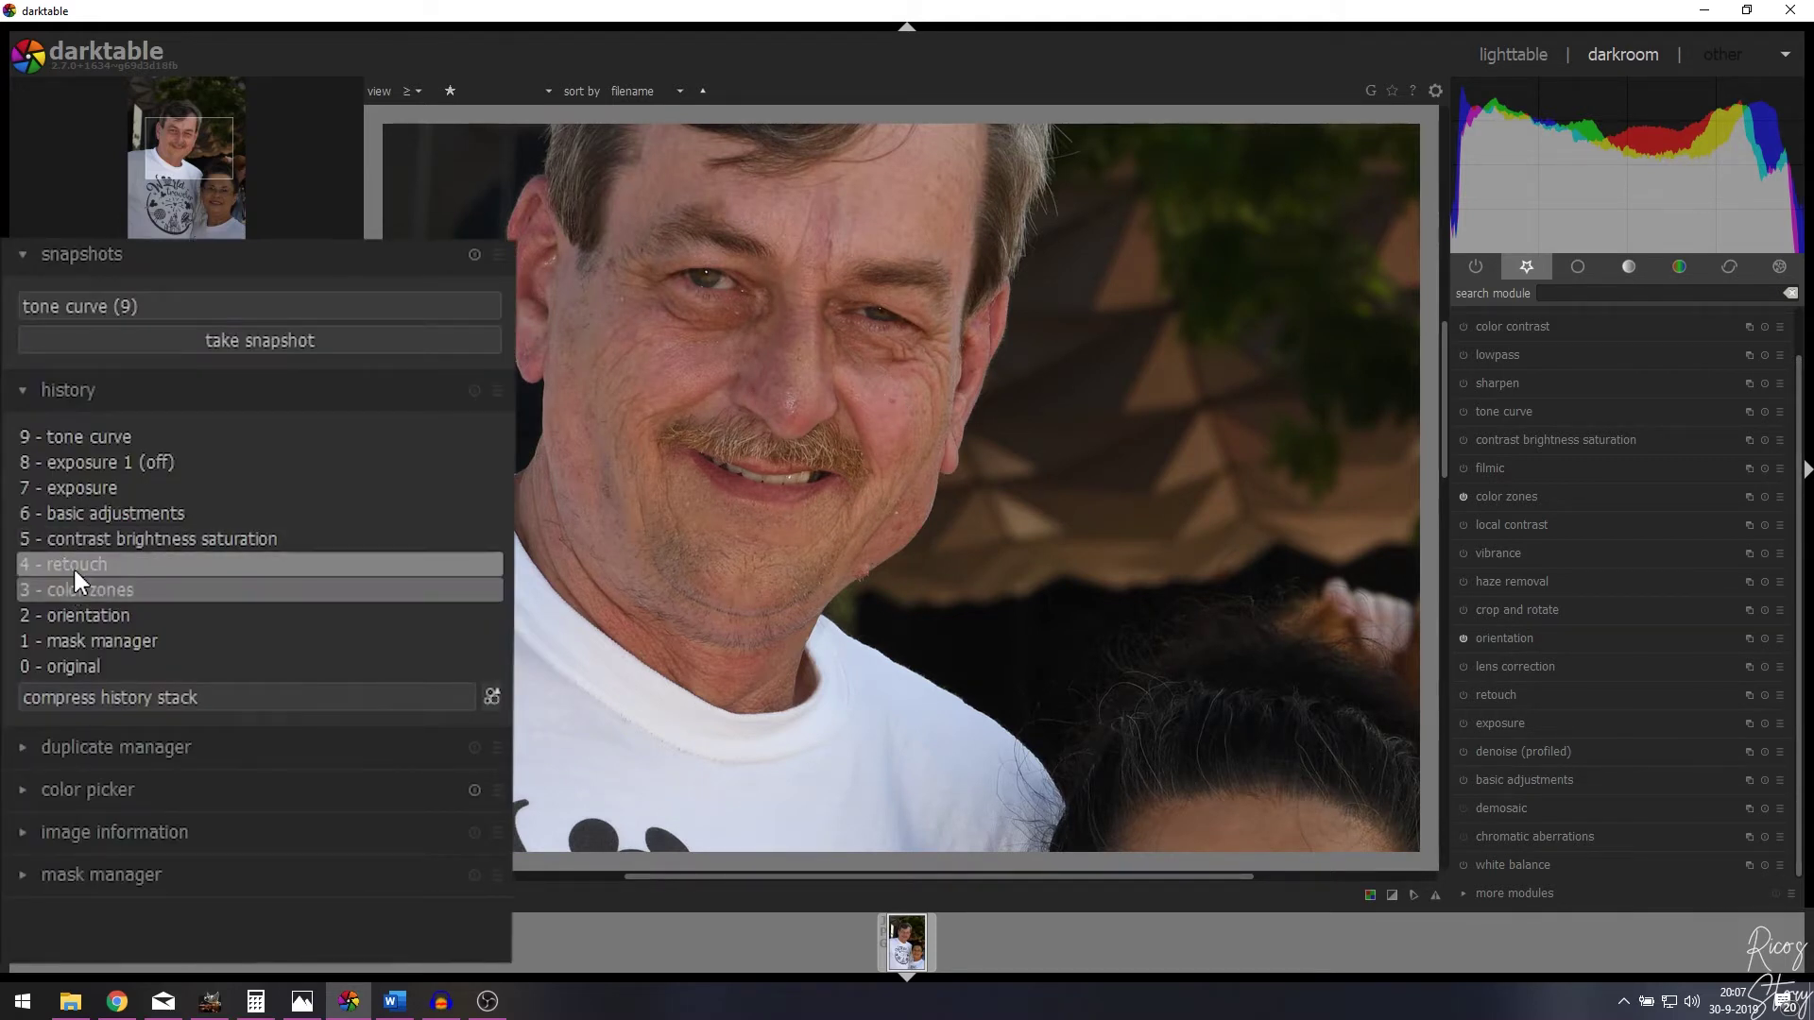
{"action": "left_click", "coordinate": [72, 565]}
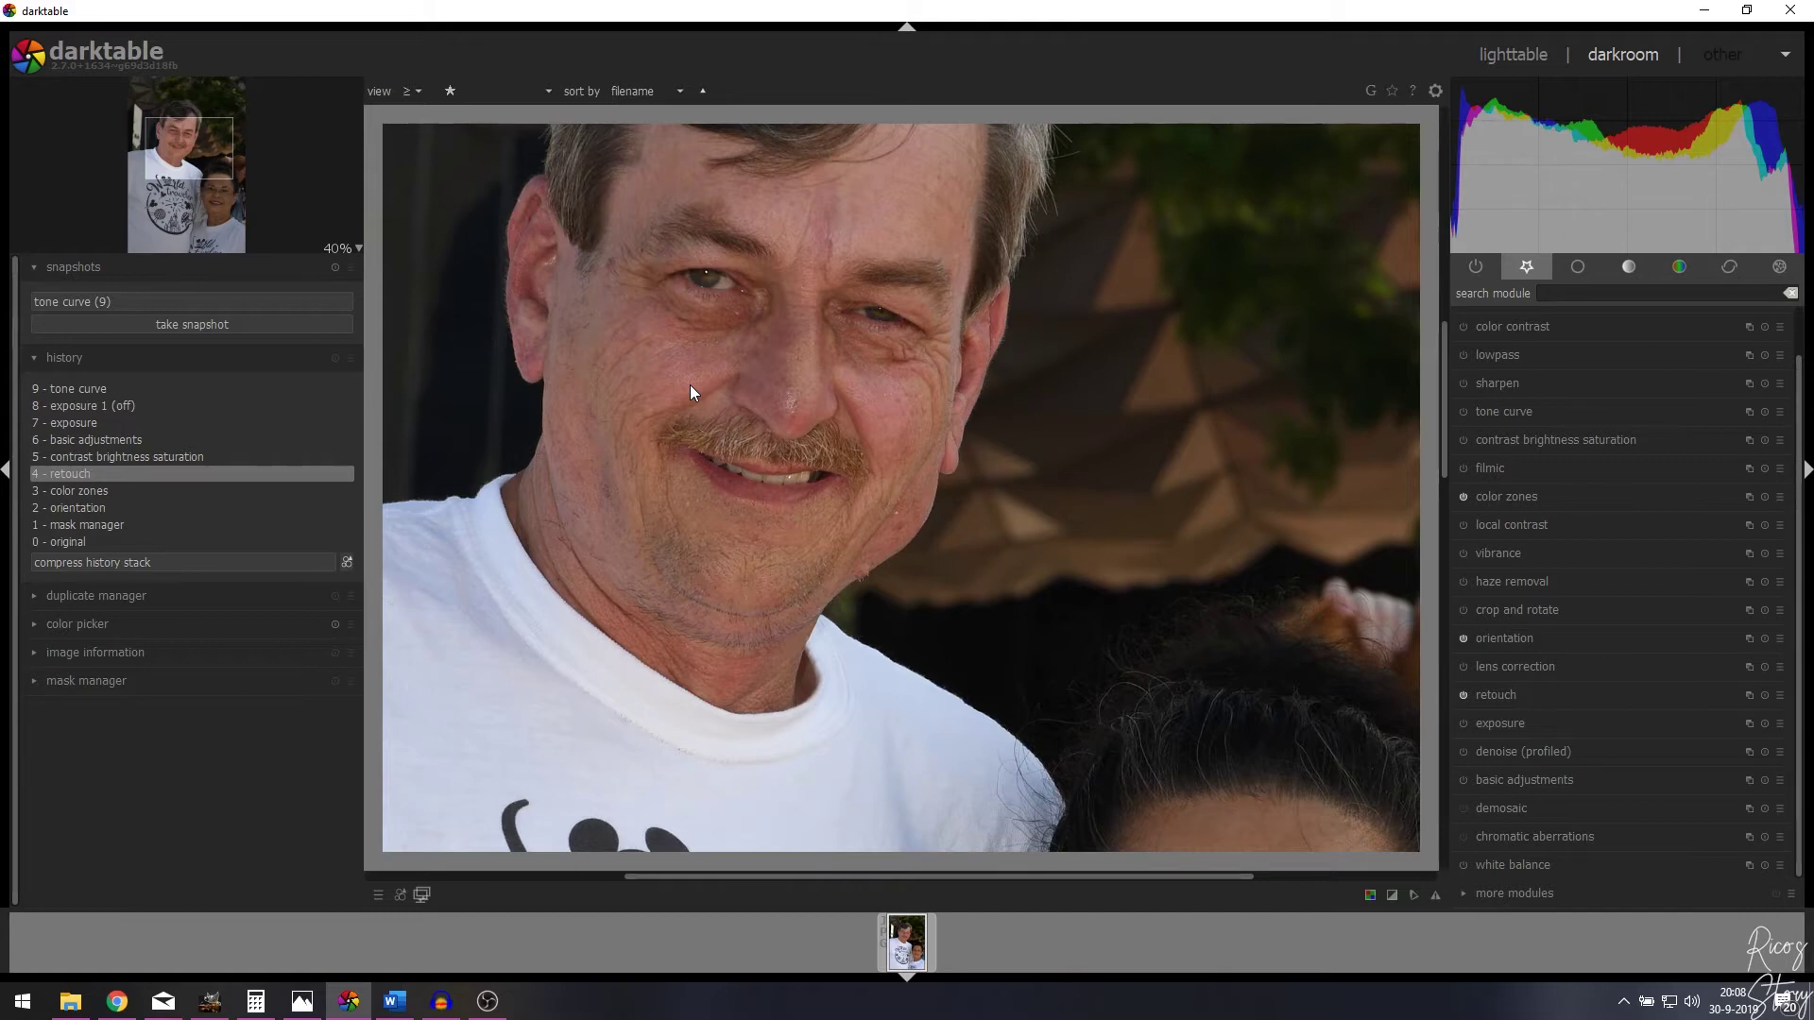
Examine the retouch module's shapes on the man's face at 100%, and return to the fitted photo with the module collapsed.
{"action": "left_click", "coordinate": [1510, 694]}
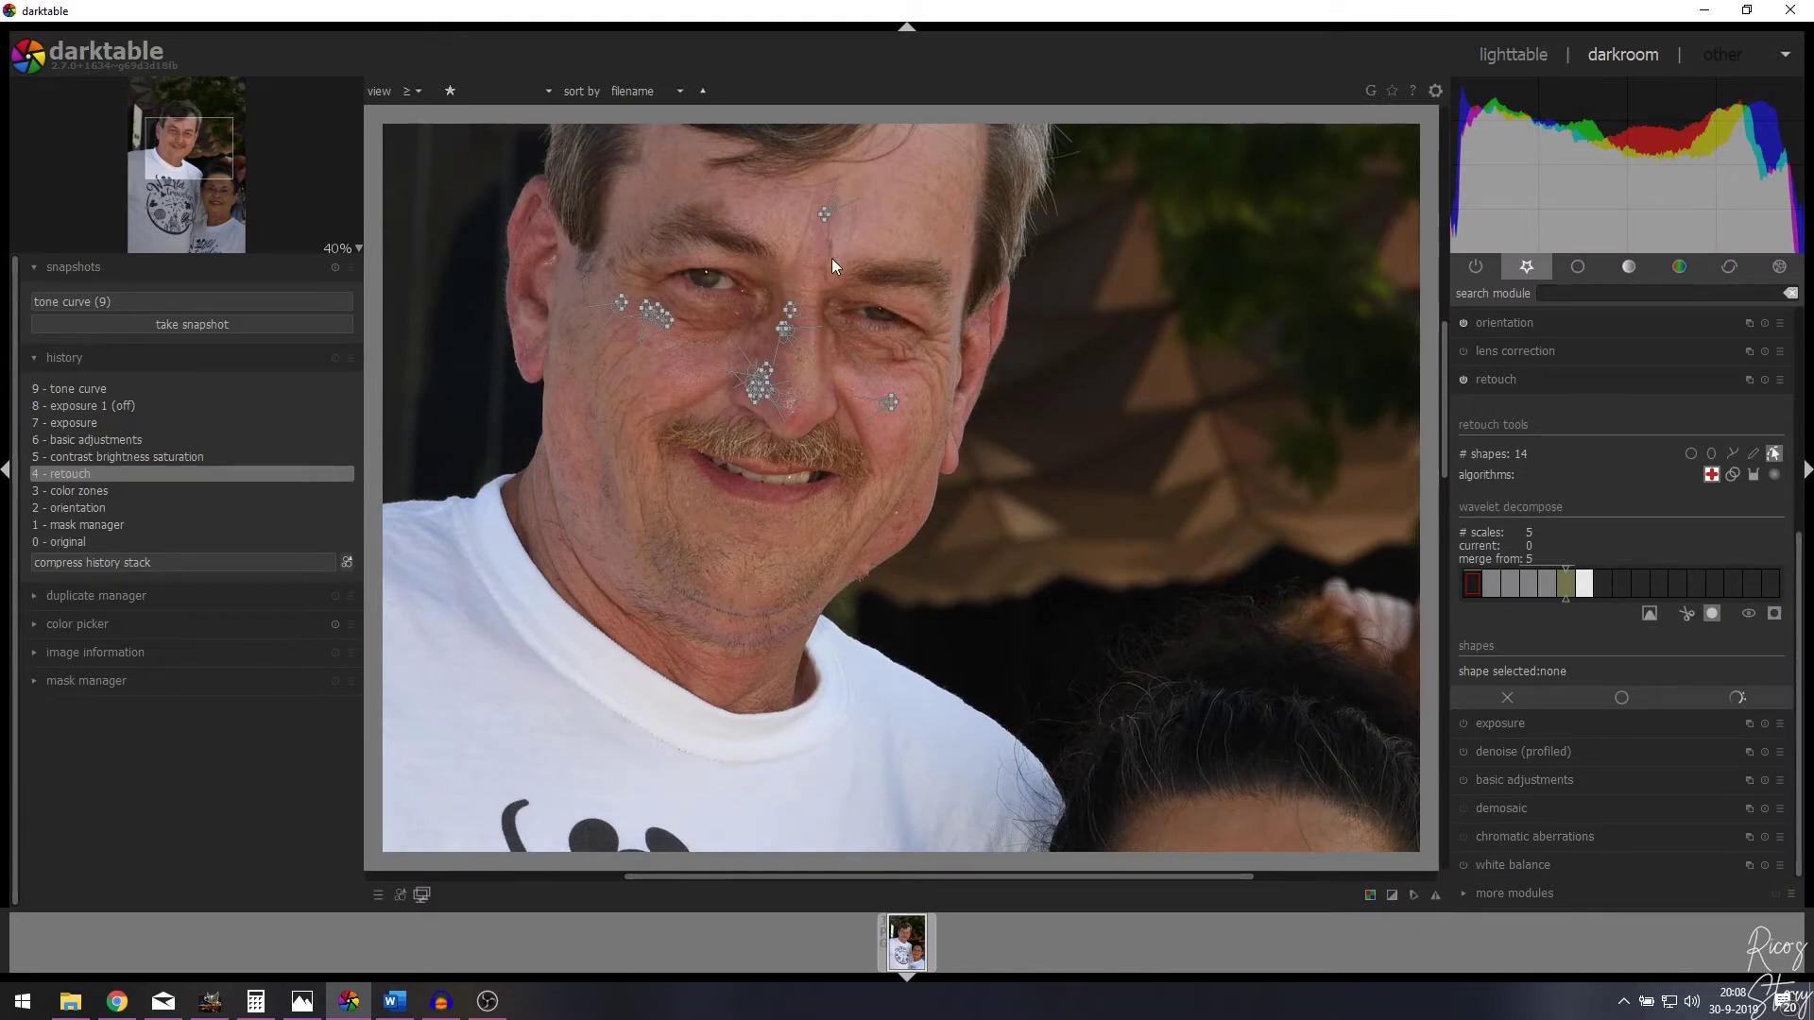
{"action": "scroll", "coordinate": [865, 217], "scroll_direction": "up", "scroll_amount": 4}
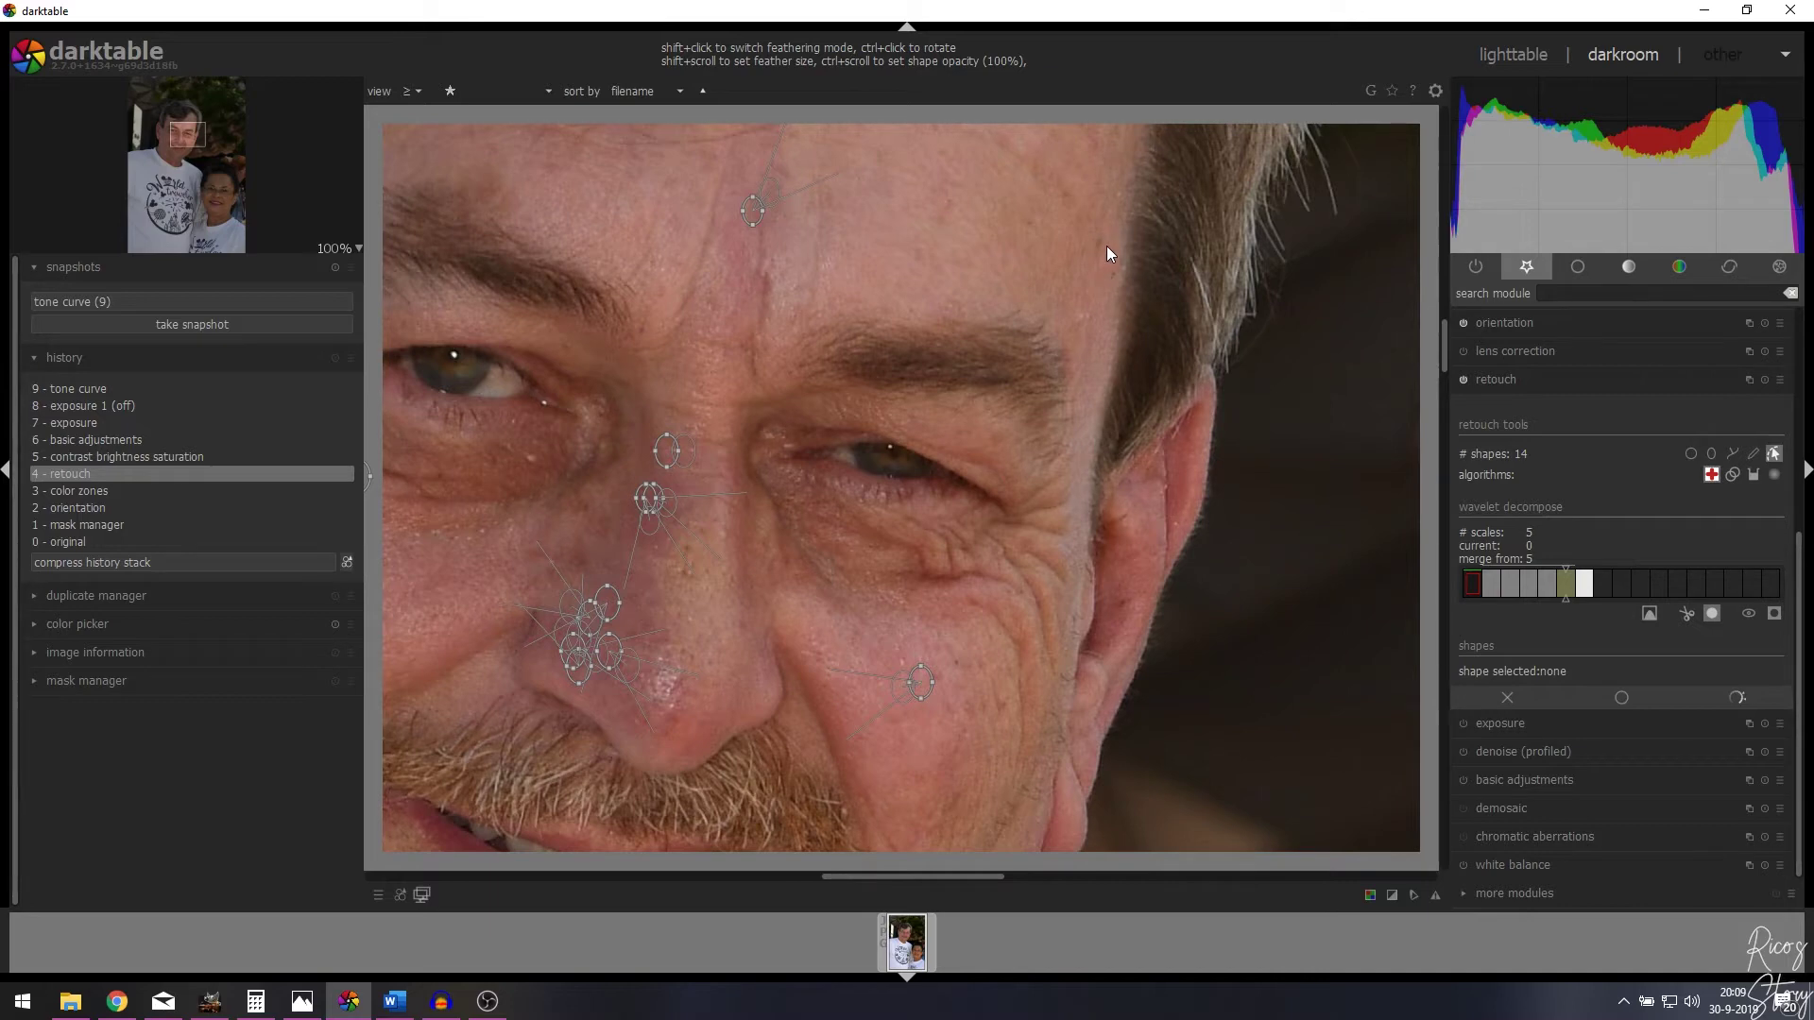
{"action": "left_click_drag", "start_coordinate": [891, 615], "coordinate": [1199, 393]}
{"action": "left_click_drag", "start_coordinate": [742, 244], "coordinate": [721, 433]}
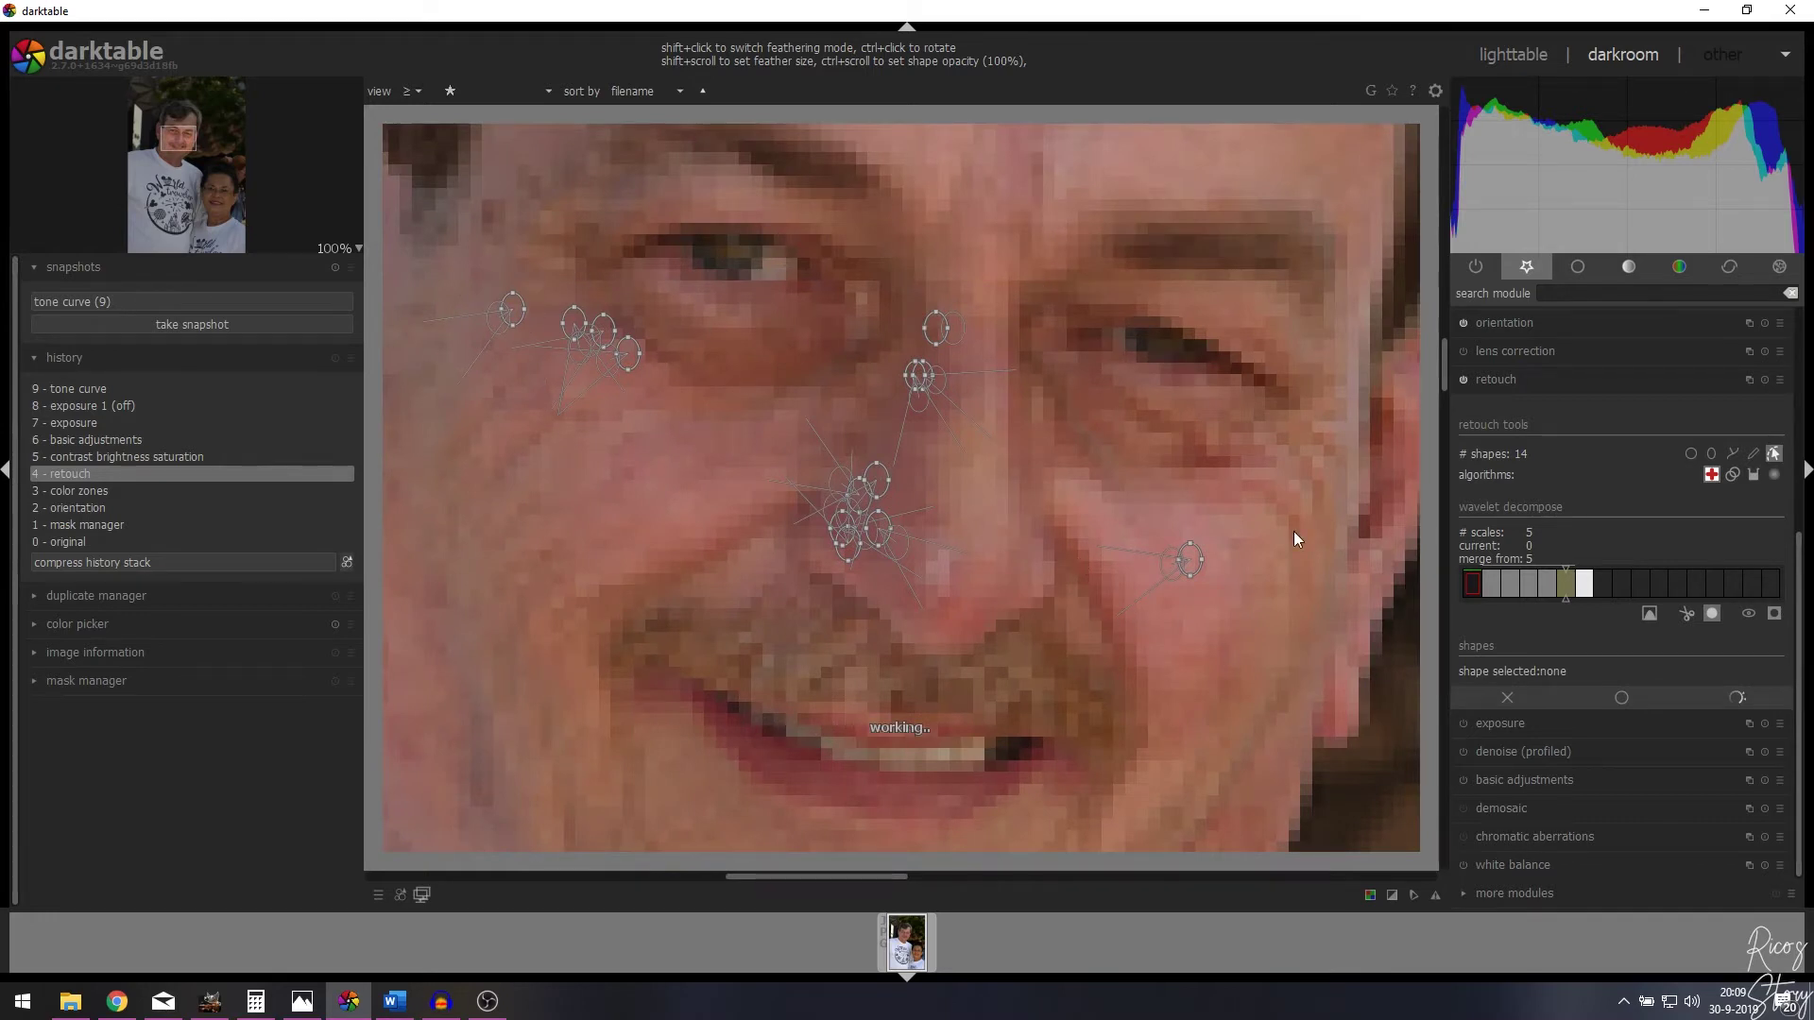
{"action": "left_click", "coordinate": [336, 250]}
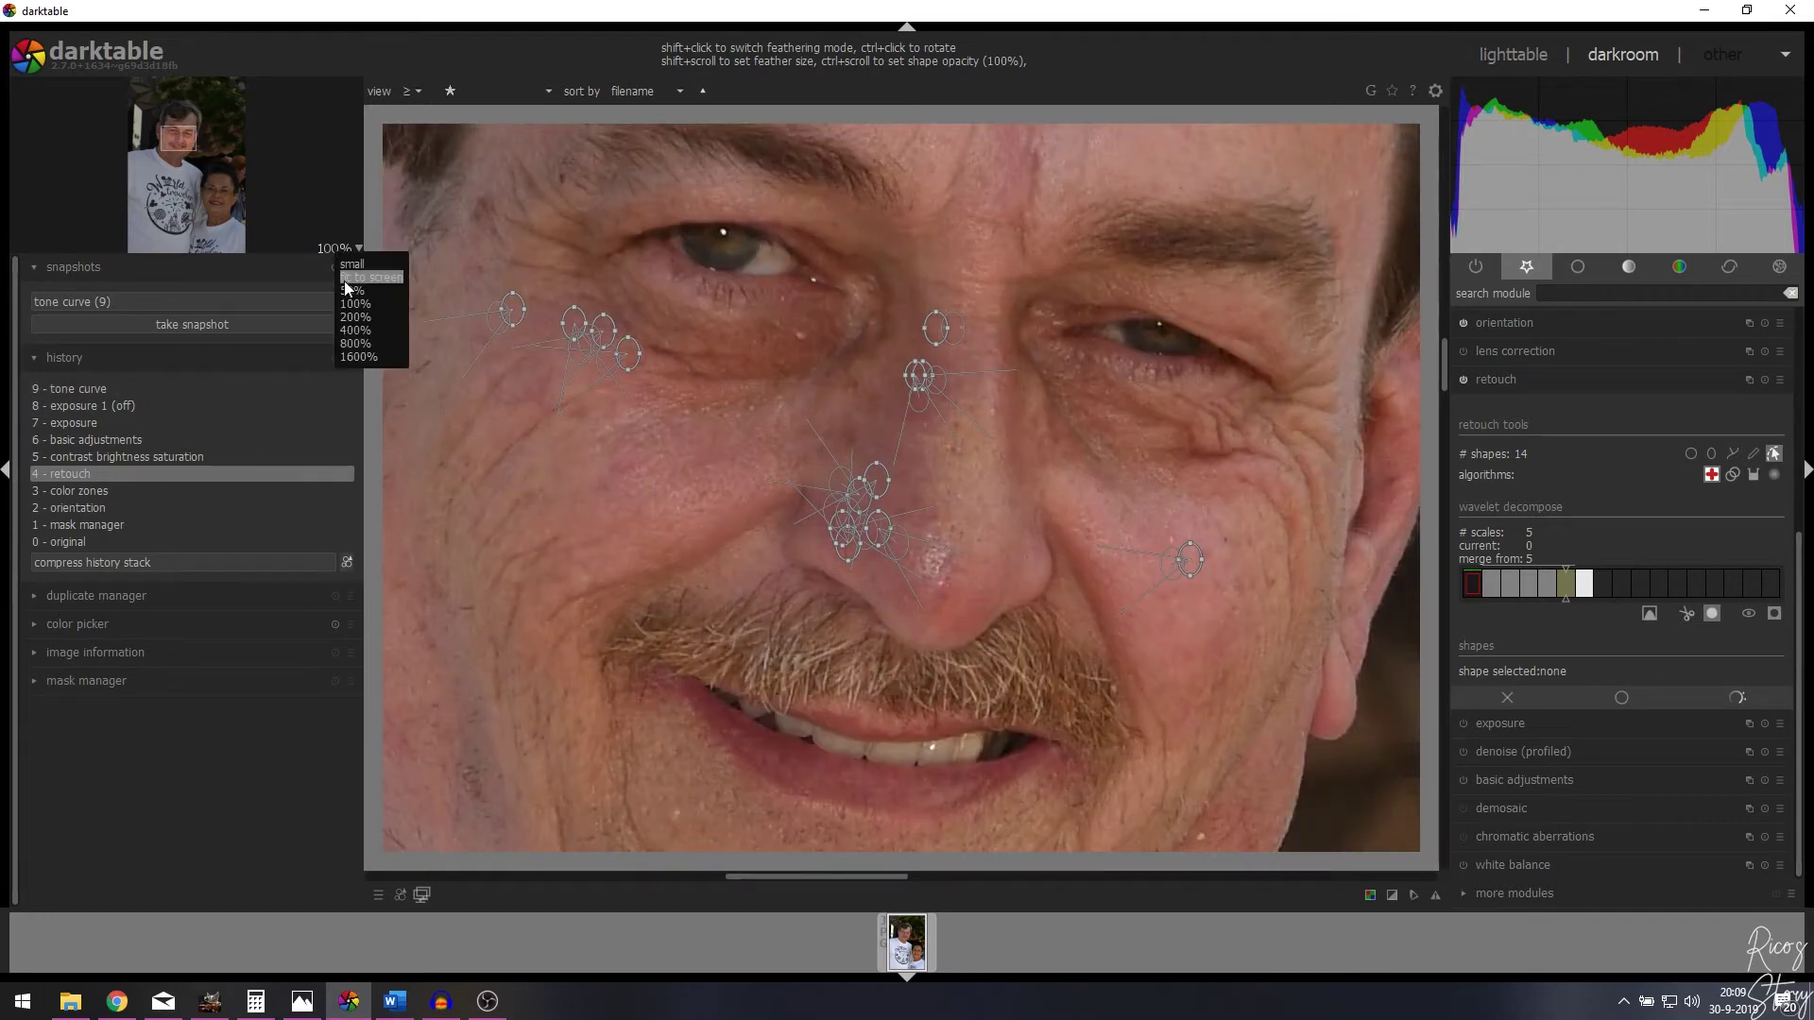
{"action": "left_click", "coordinate": [348, 278]}
{"action": "left_click", "coordinate": [1550, 383]}
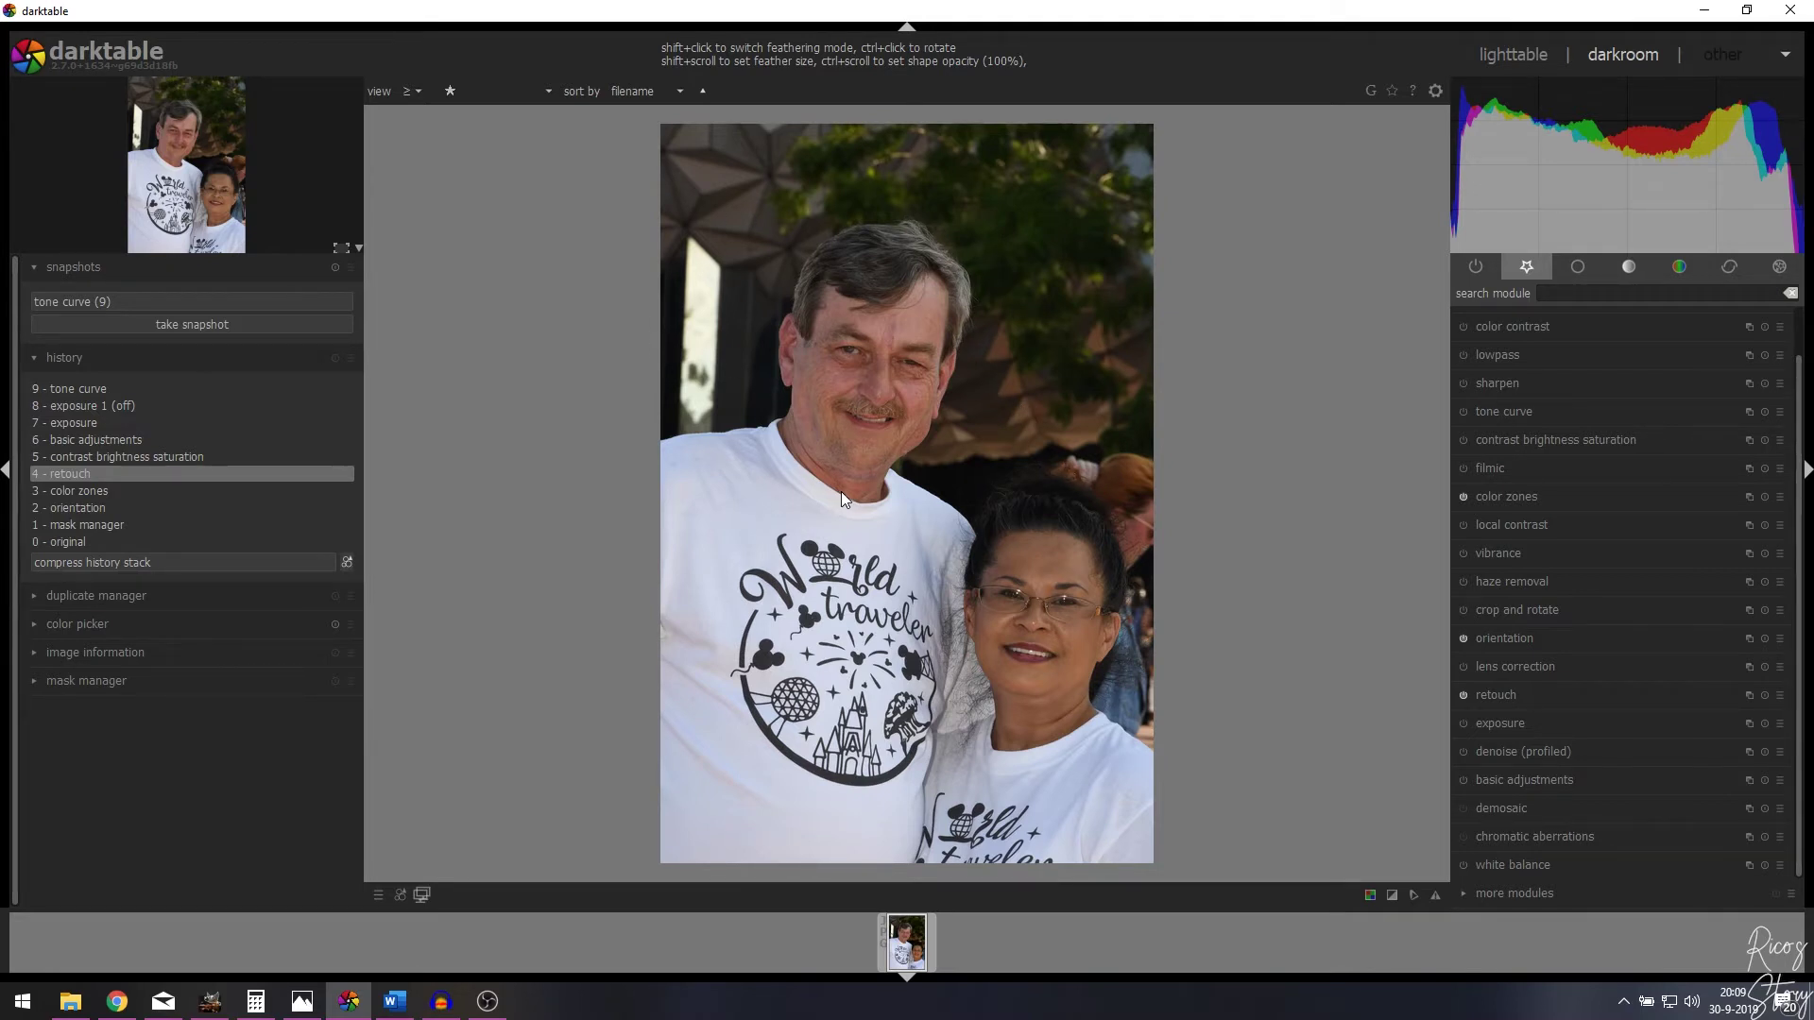
Select the contrast brightness saturation history state and examine that module's settings, drawn mask and mask overlay, leaving the overlay hidden.
{"action": "left_click", "coordinate": [177, 540]}
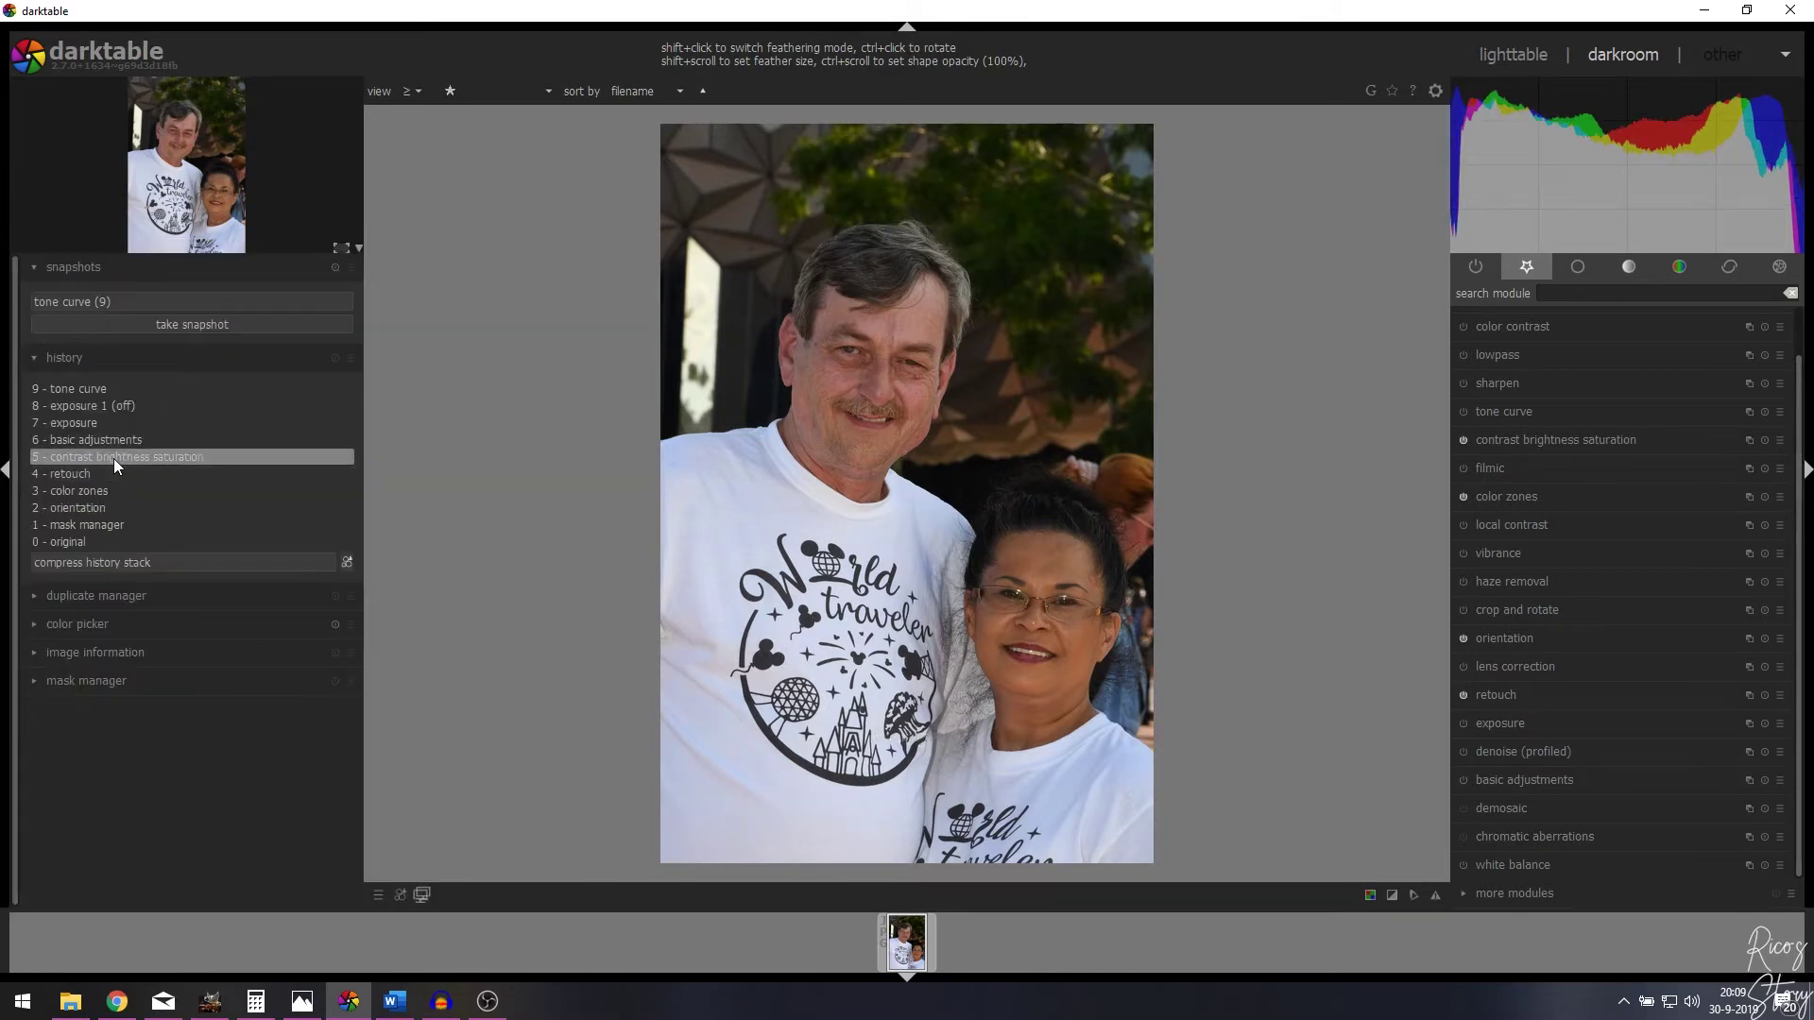
{"action": "left_click", "coordinate": [1606, 437]}
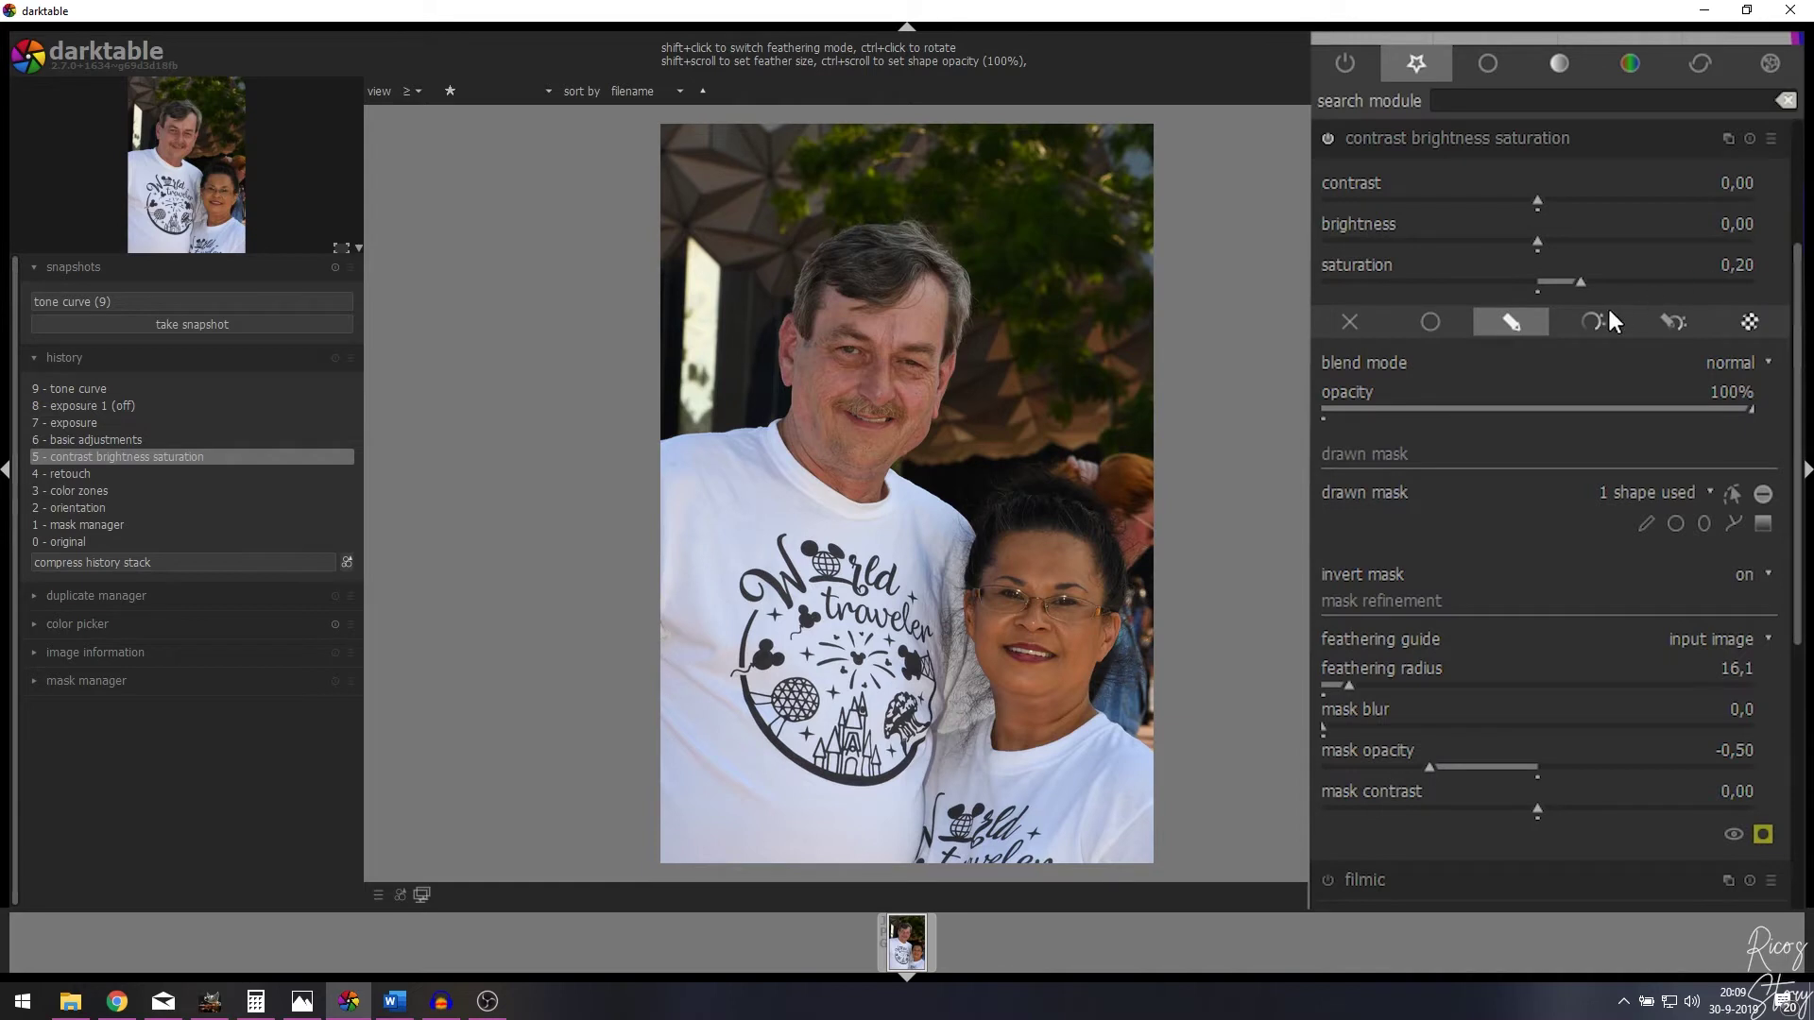
{"action": "left_click", "coordinate": [1732, 494]}
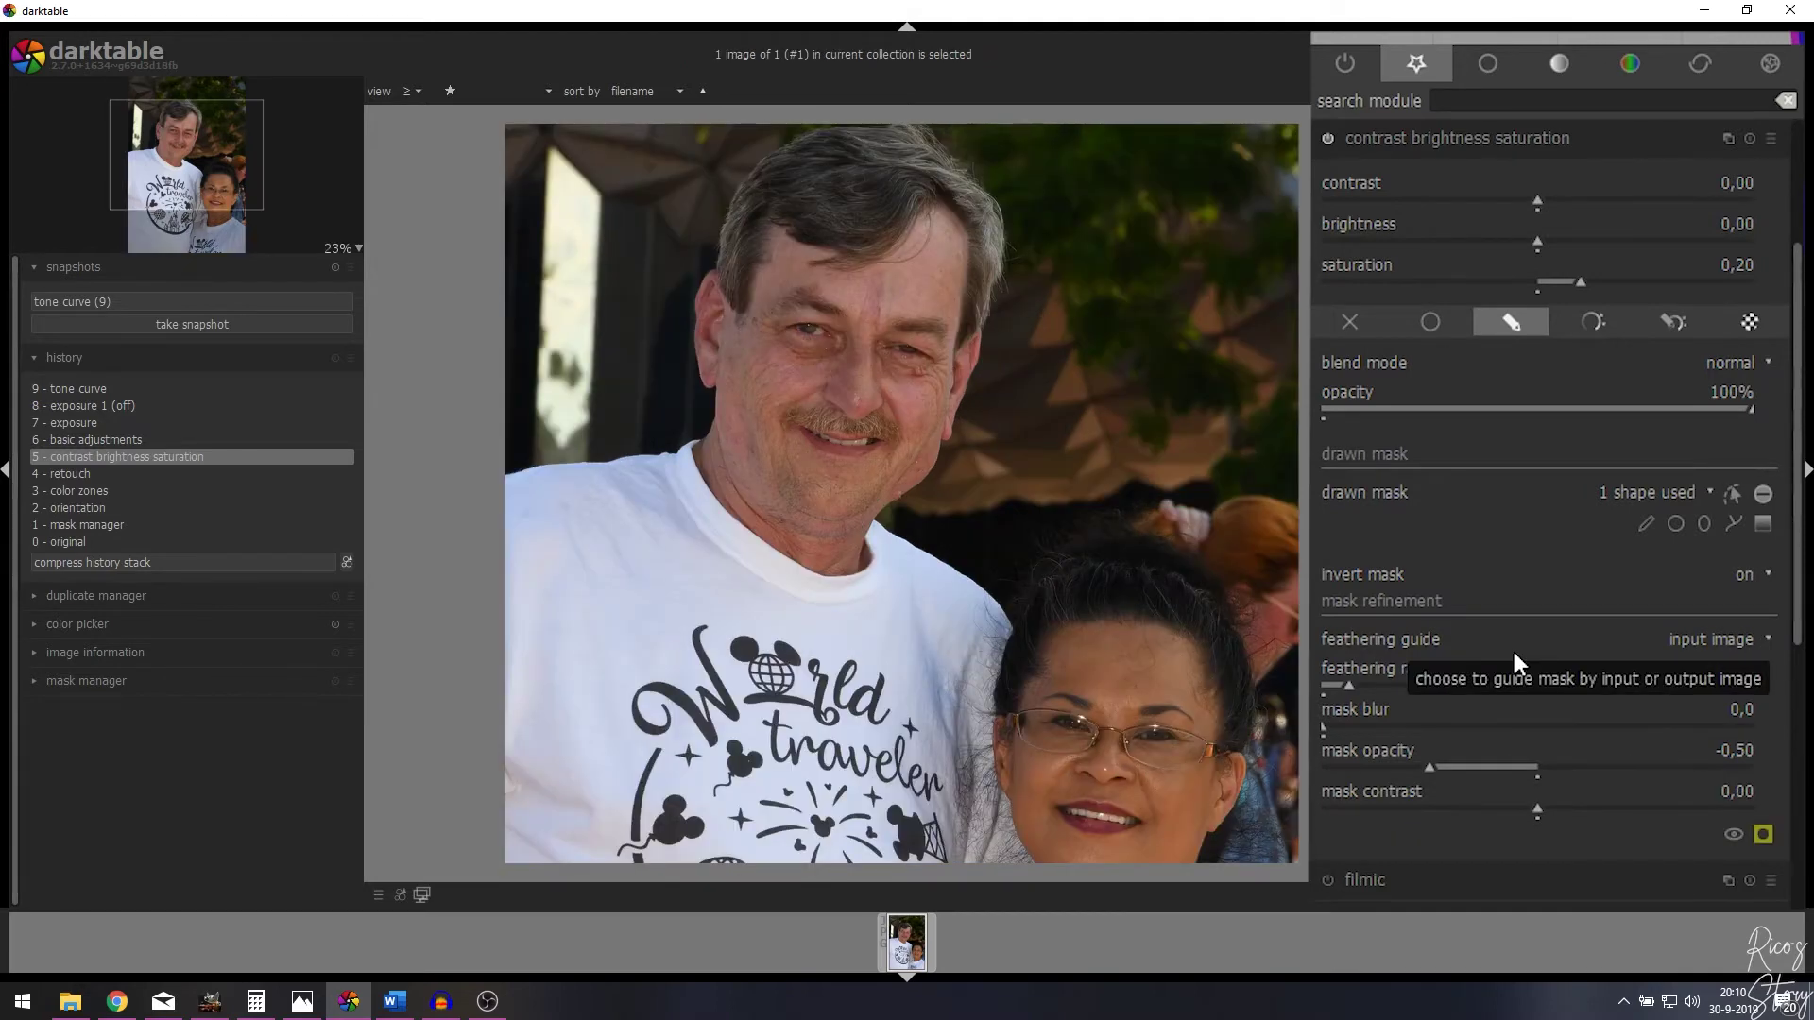
{"action": "left_click", "coordinate": [1763, 836]}
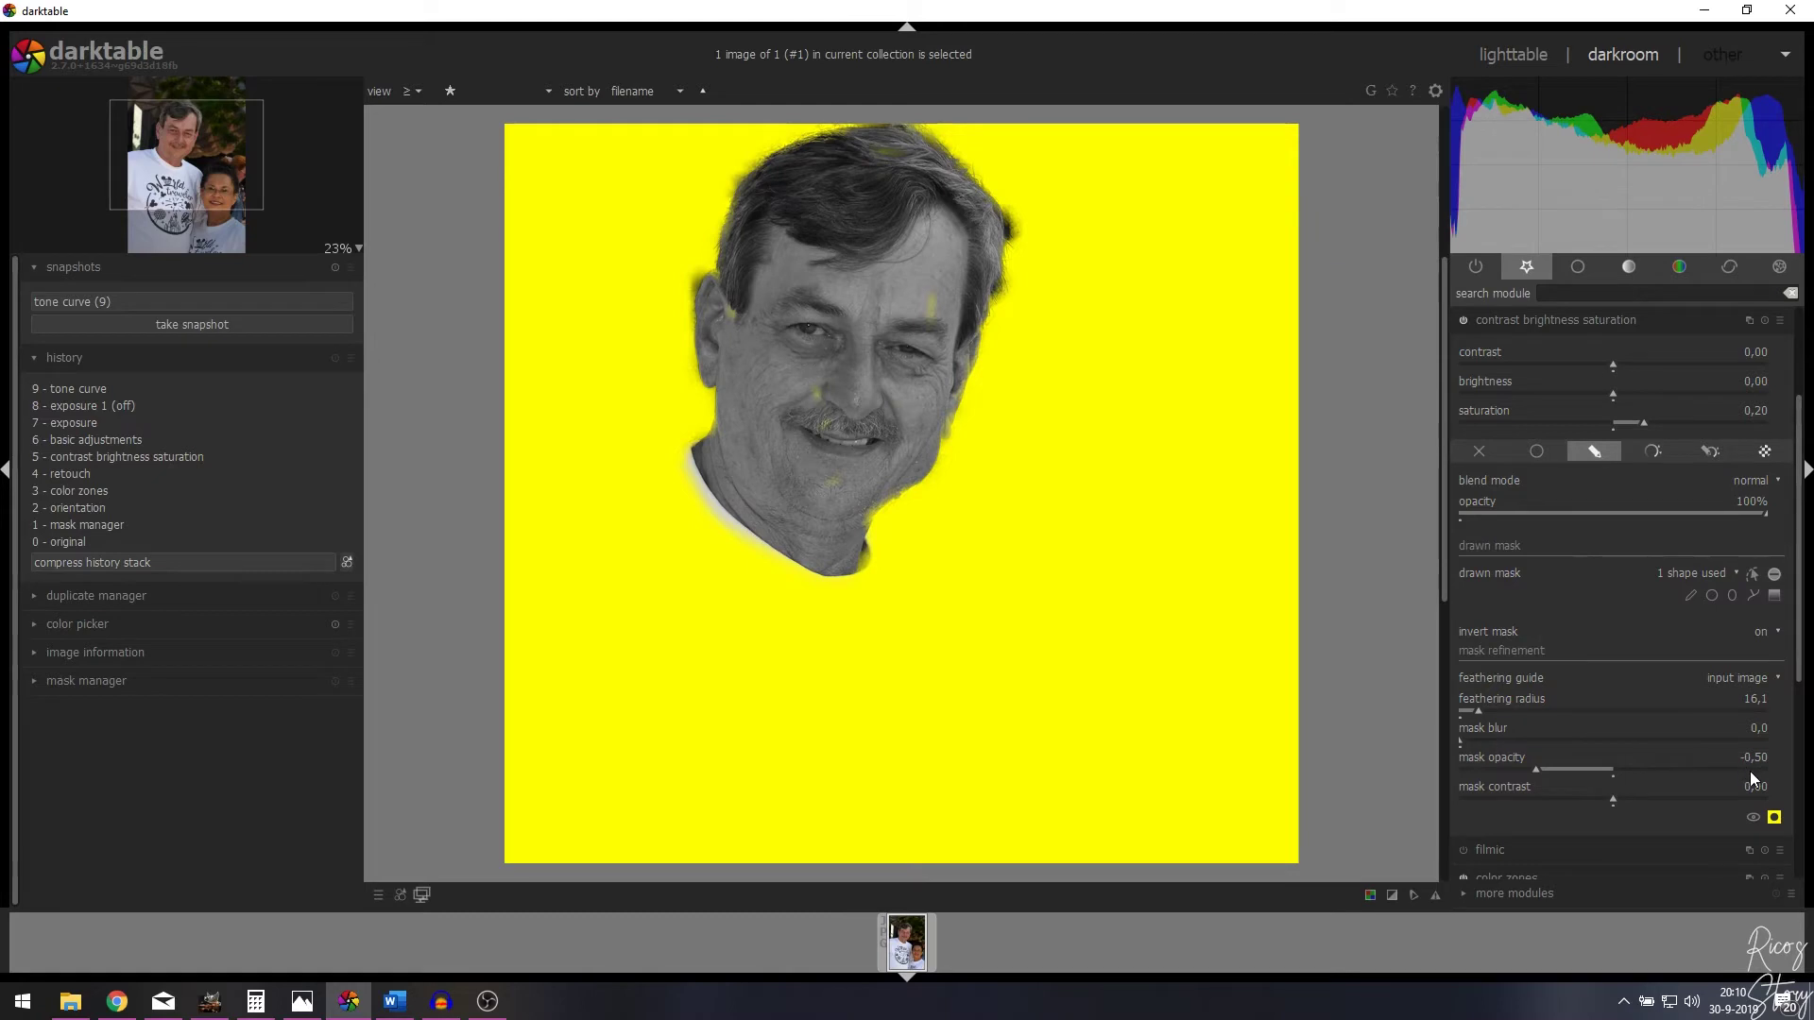
{"action": "left_click", "coordinate": [1774, 818]}
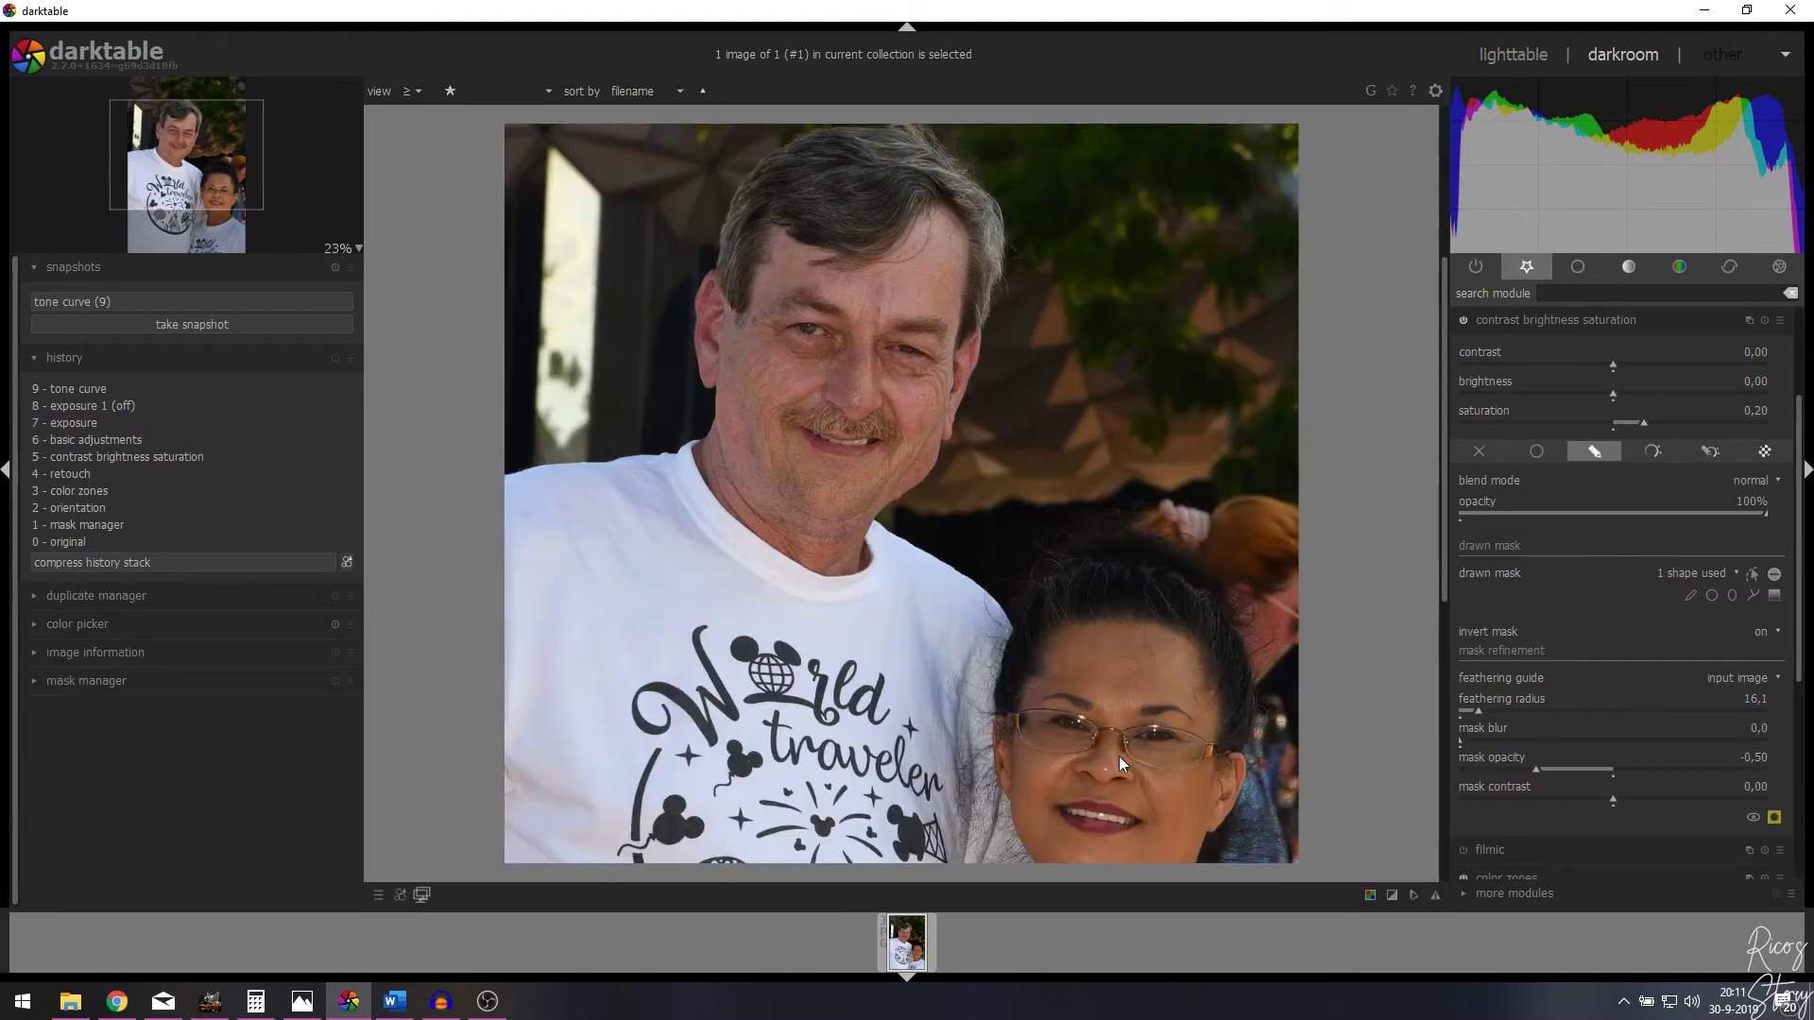
Compare the retouch and contrast brightness saturation history states on the photo fitted to the screen, ending on contrast brightness saturation.
{"action": "left_click", "coordinate": [352, 249]}
{"action": "left_click", "coordinate": [370, 271]}
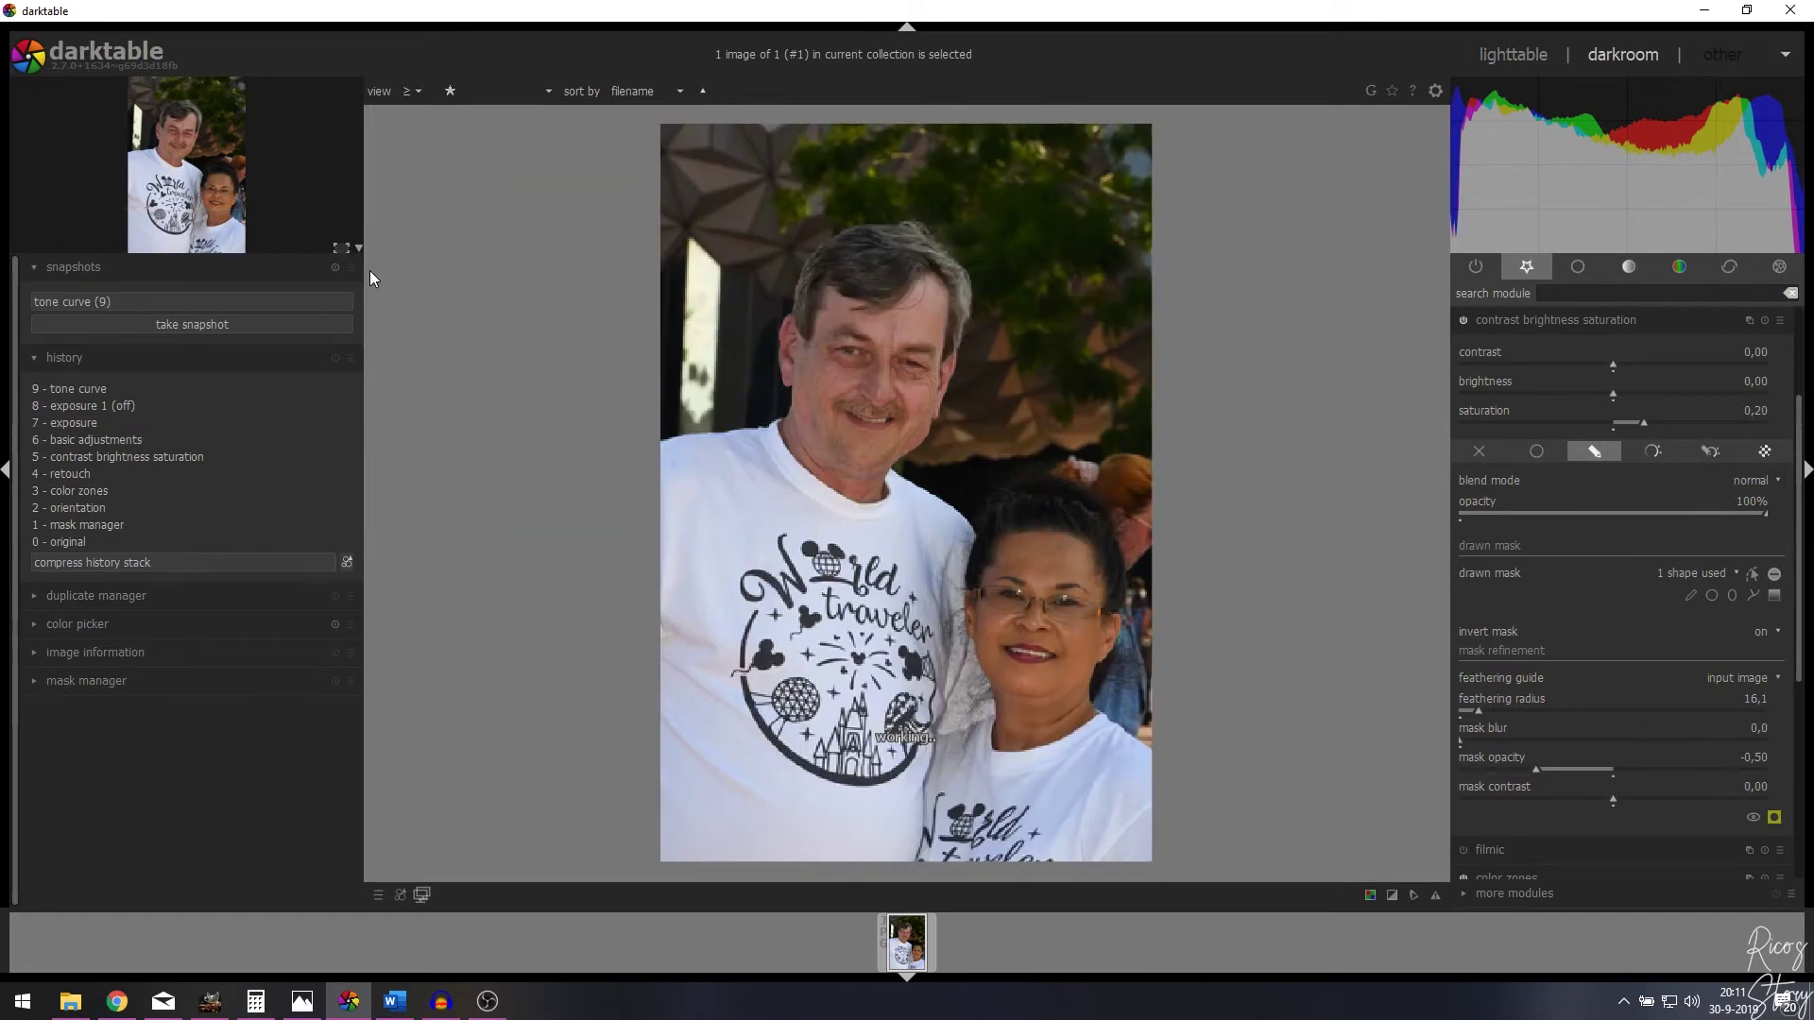
{"action": "left_click", "coordinate": [66, 475]}
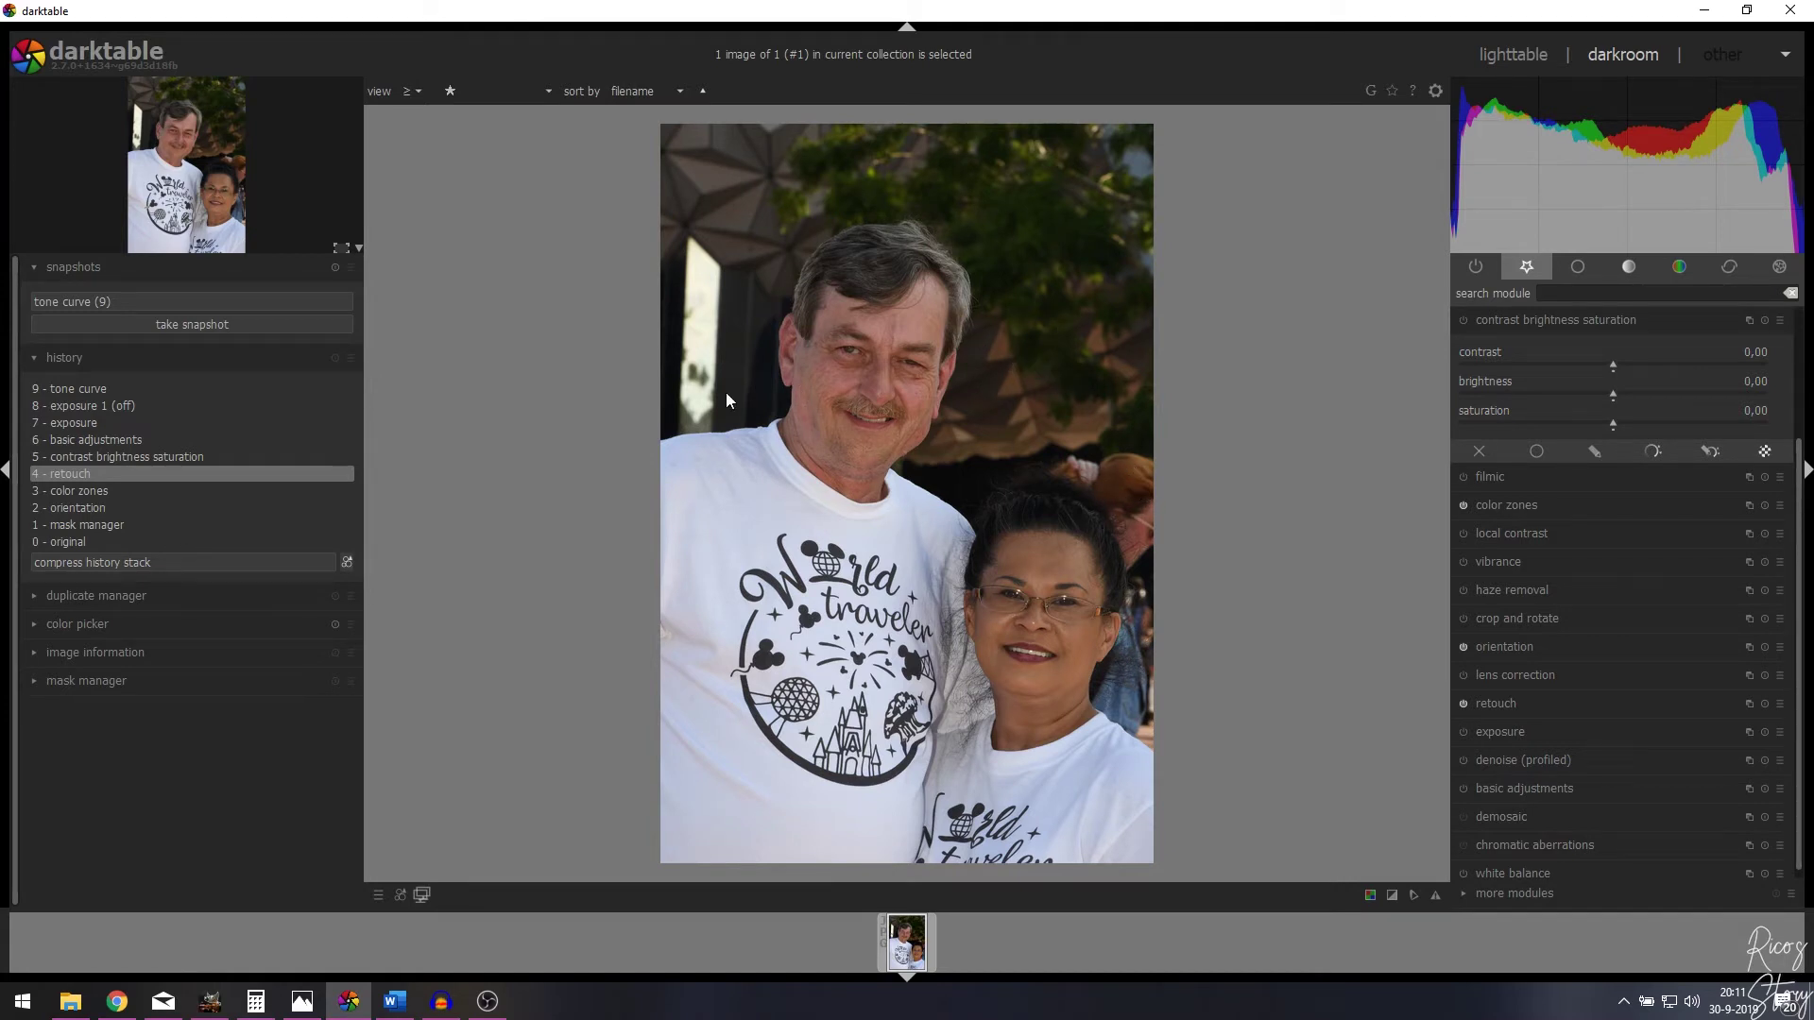
{"action": "left_click", "coordinate": [77, 459]}
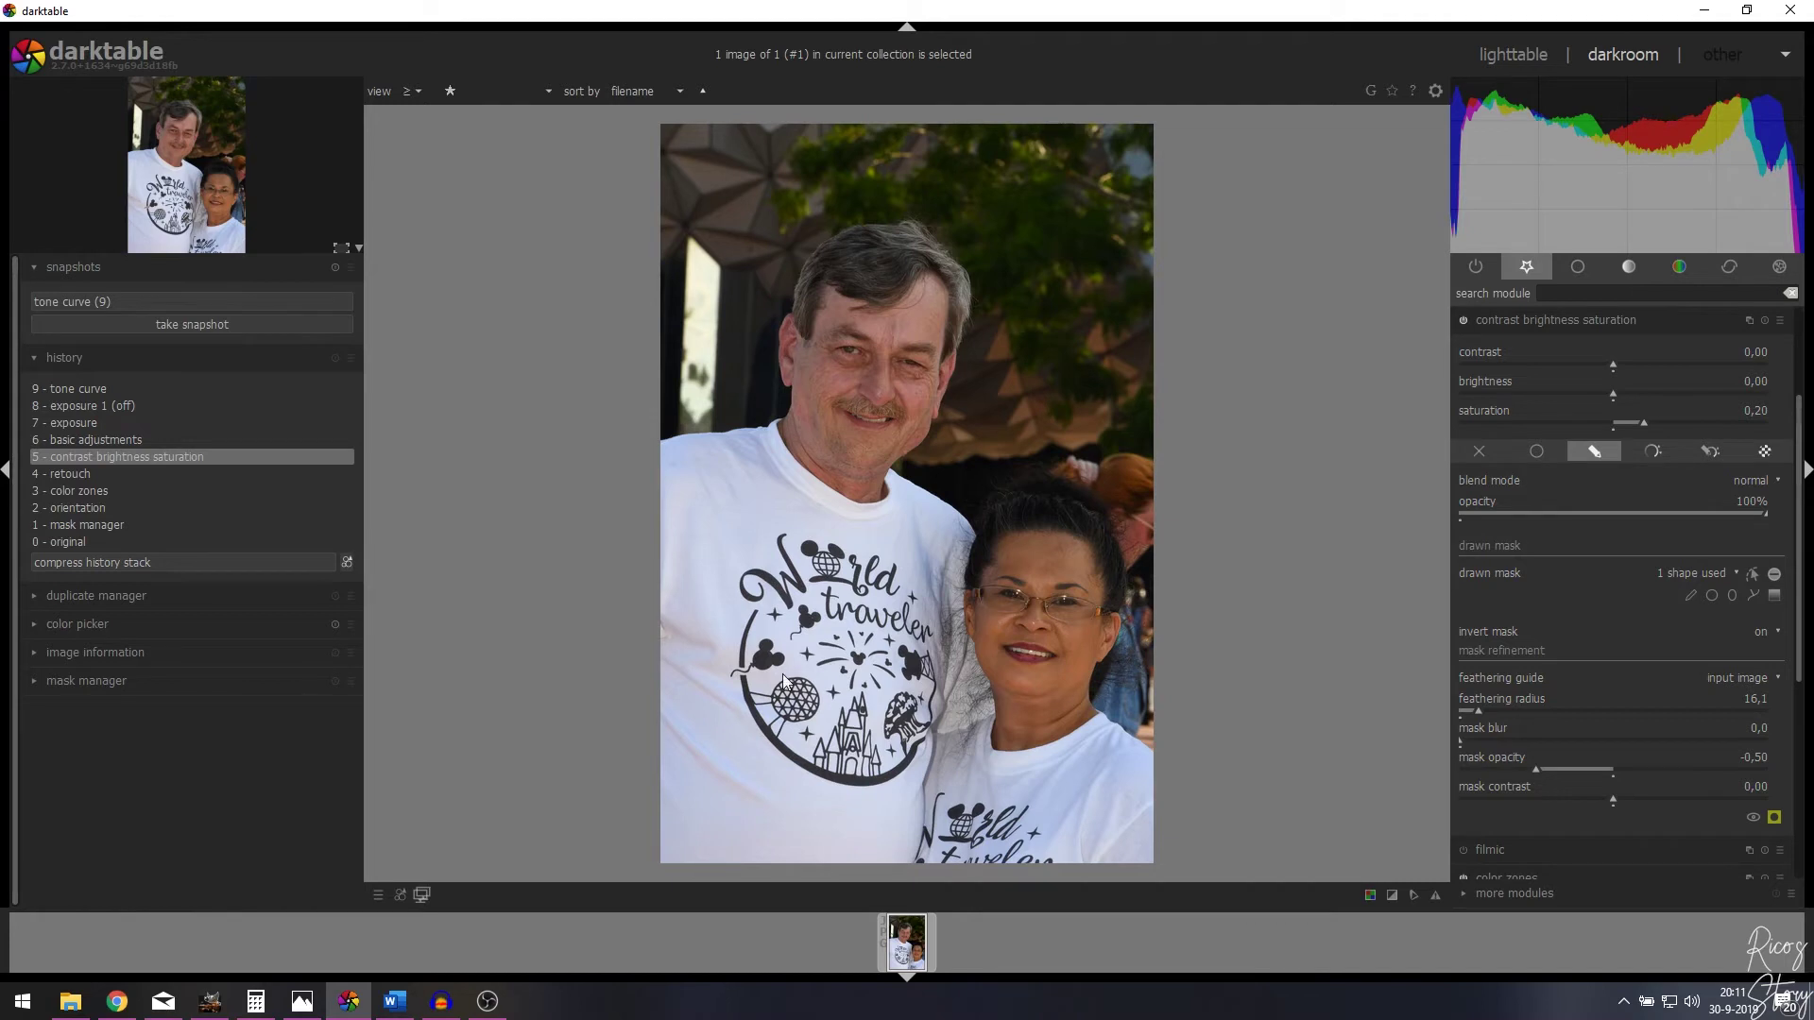
Select the basic adjustments history state and open the basic adjustments module in place of contrast brightness saturation.
{"action": "left_click", "coordinate": [98, 517]}
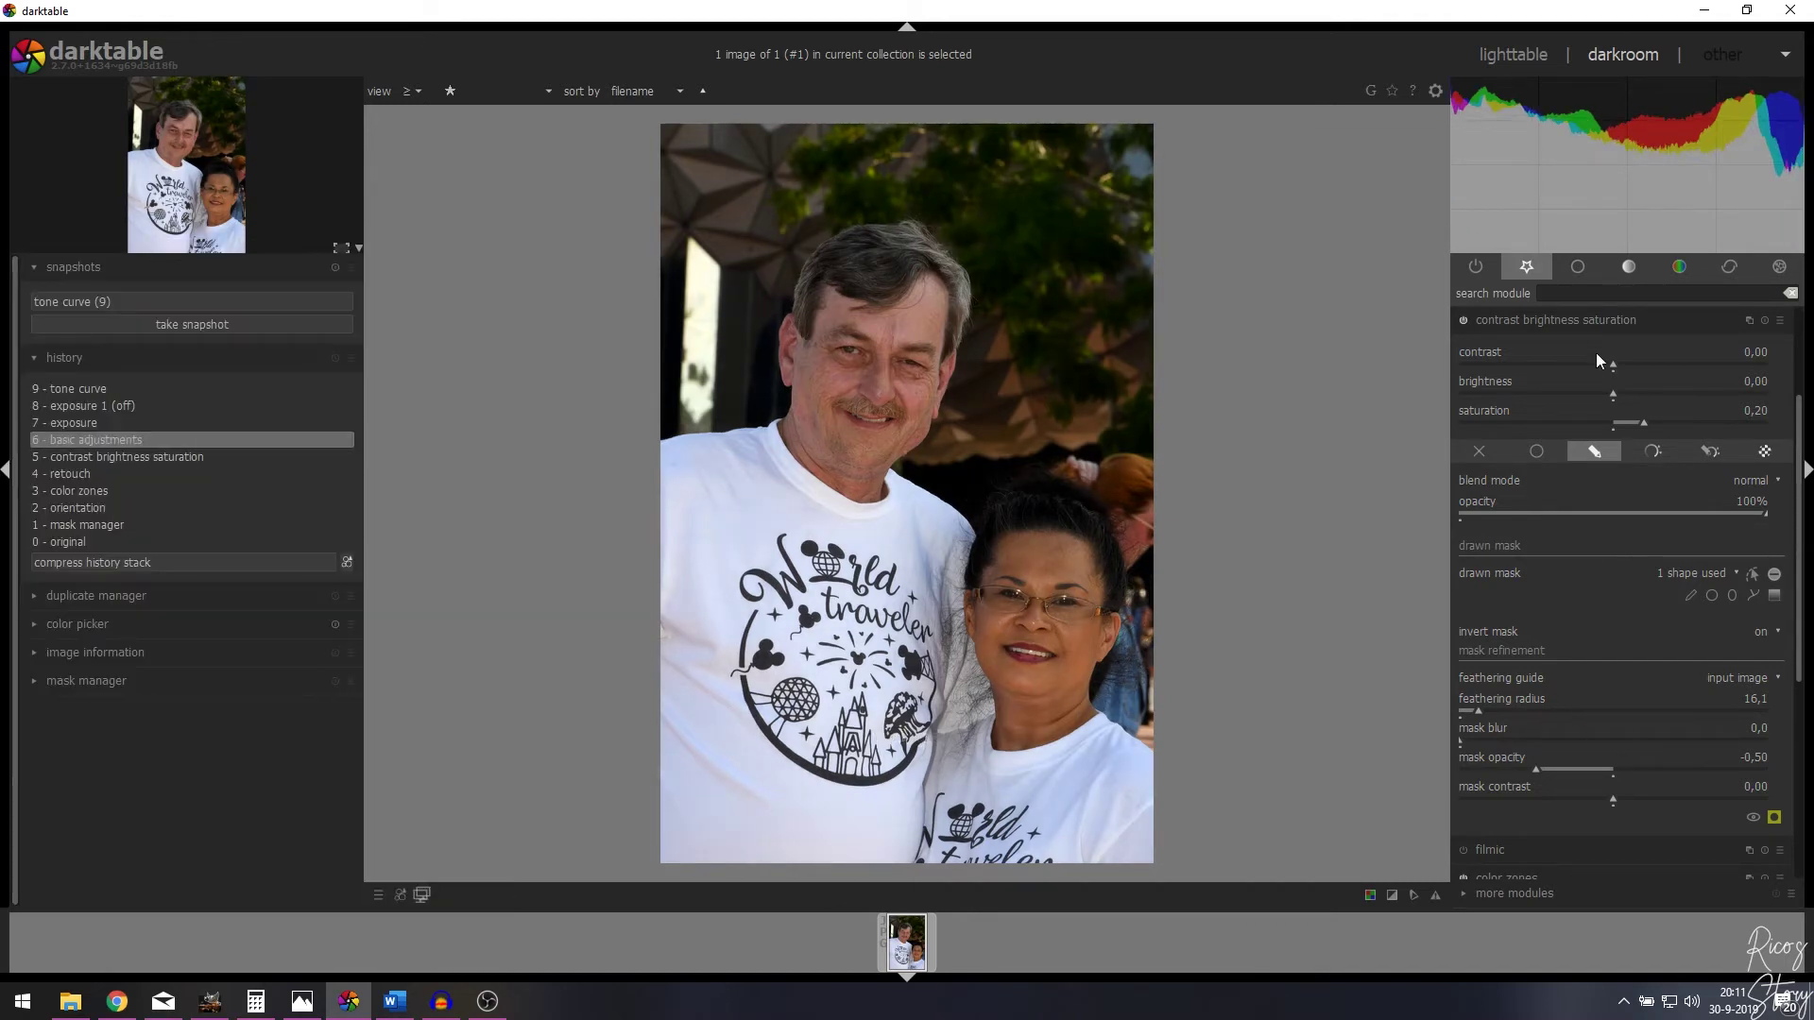
{"action": "left_click", "coordinate": [1586, 319]}
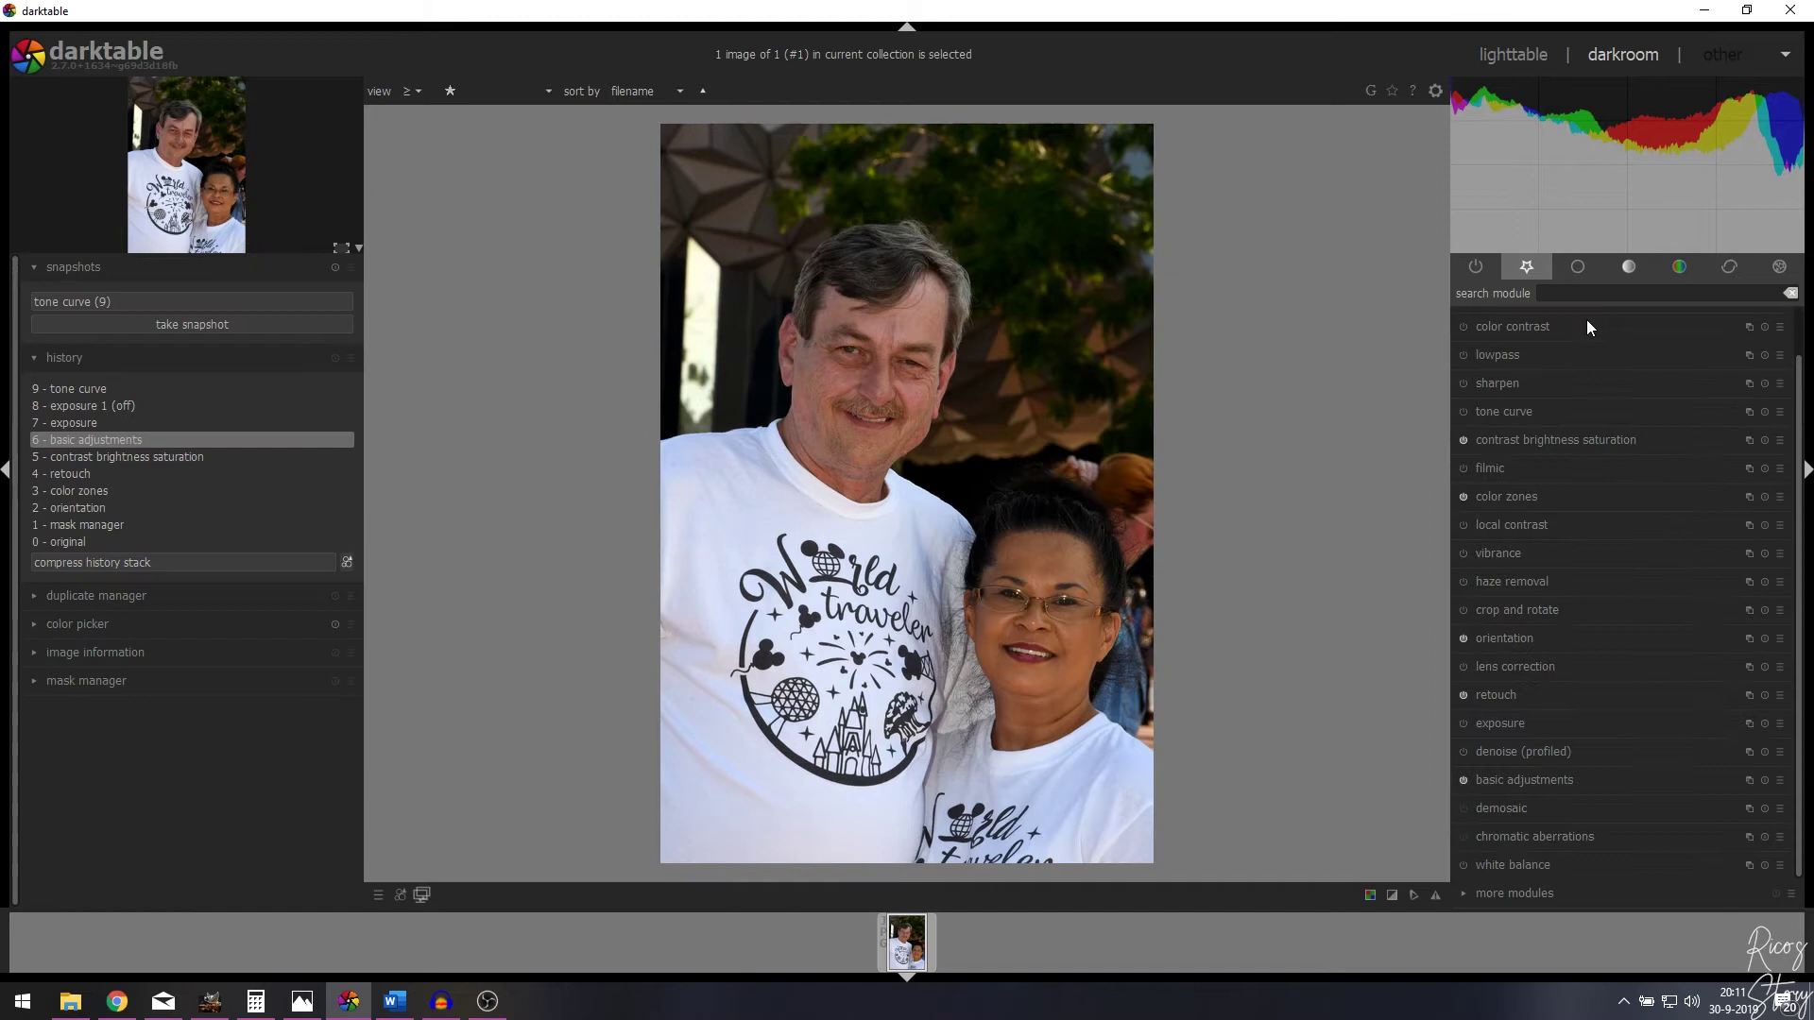
{"action": "left_click", "coordinate": [1534, 781]}
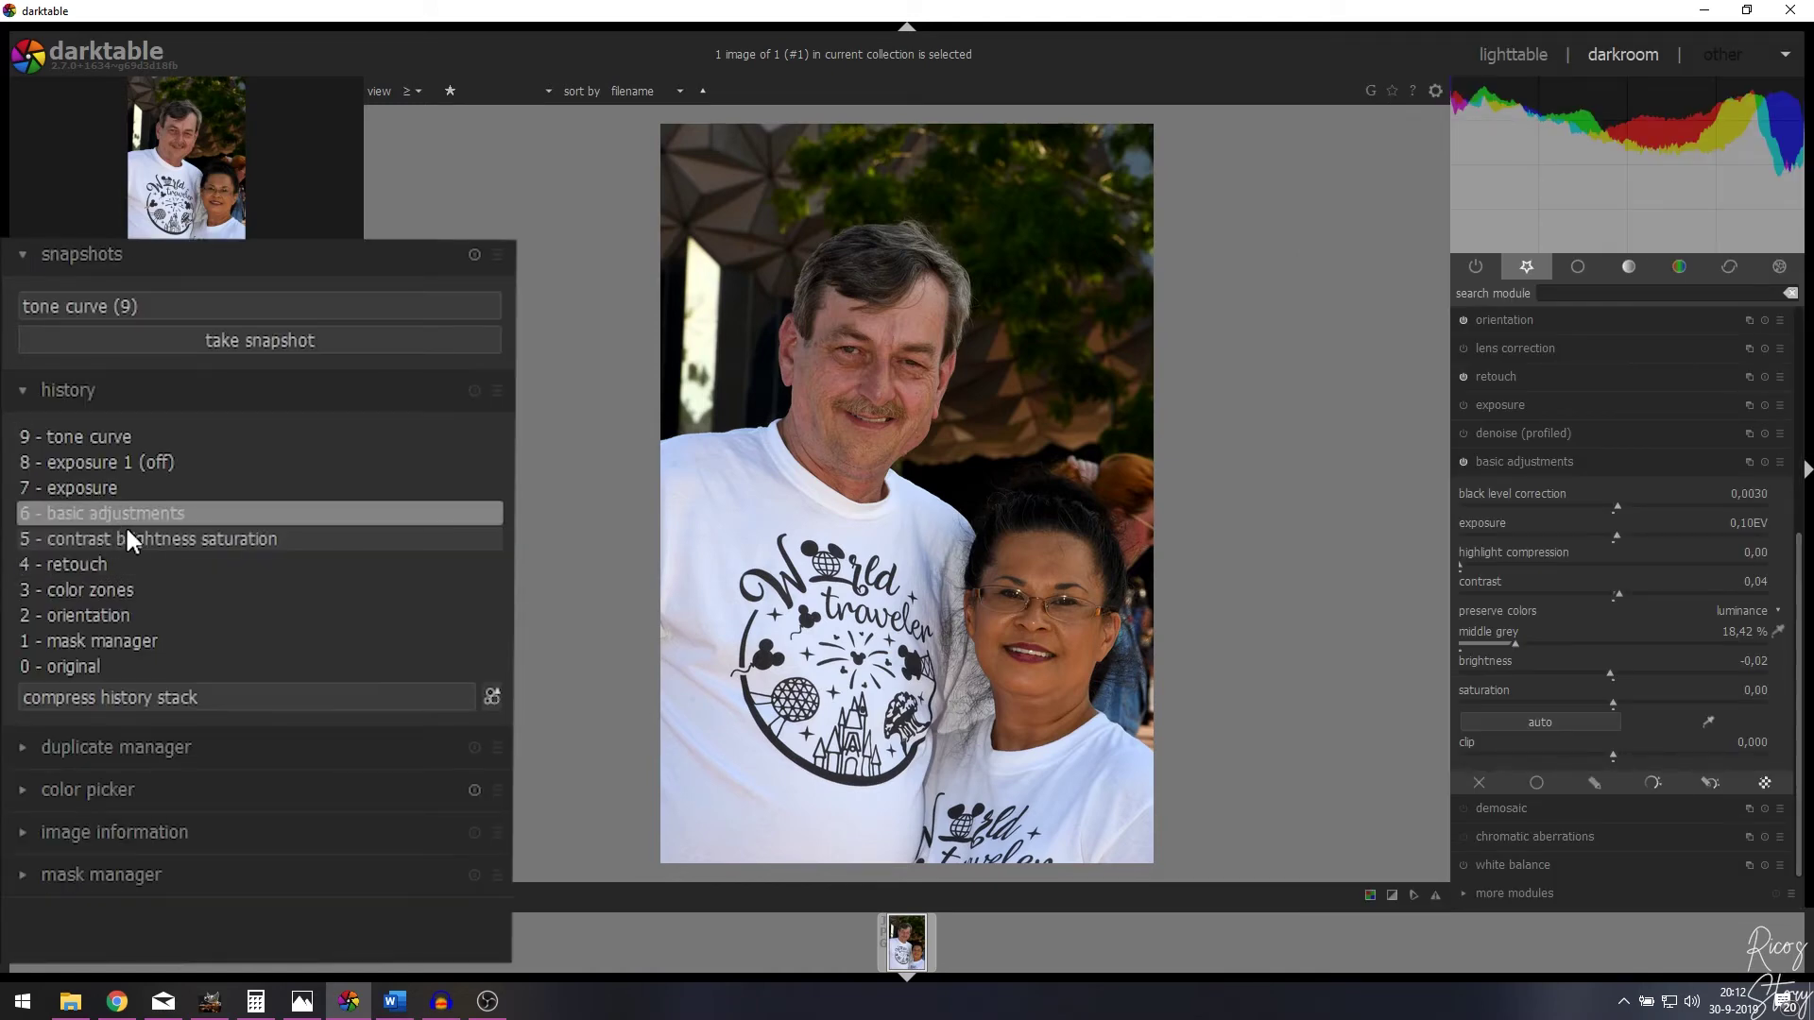
Compare the contrast brightness saturation and basic adjustments history states on the fitted photo, ending on basic adjustments.
{"action": "left_click", "coordinate": [129, 537]}
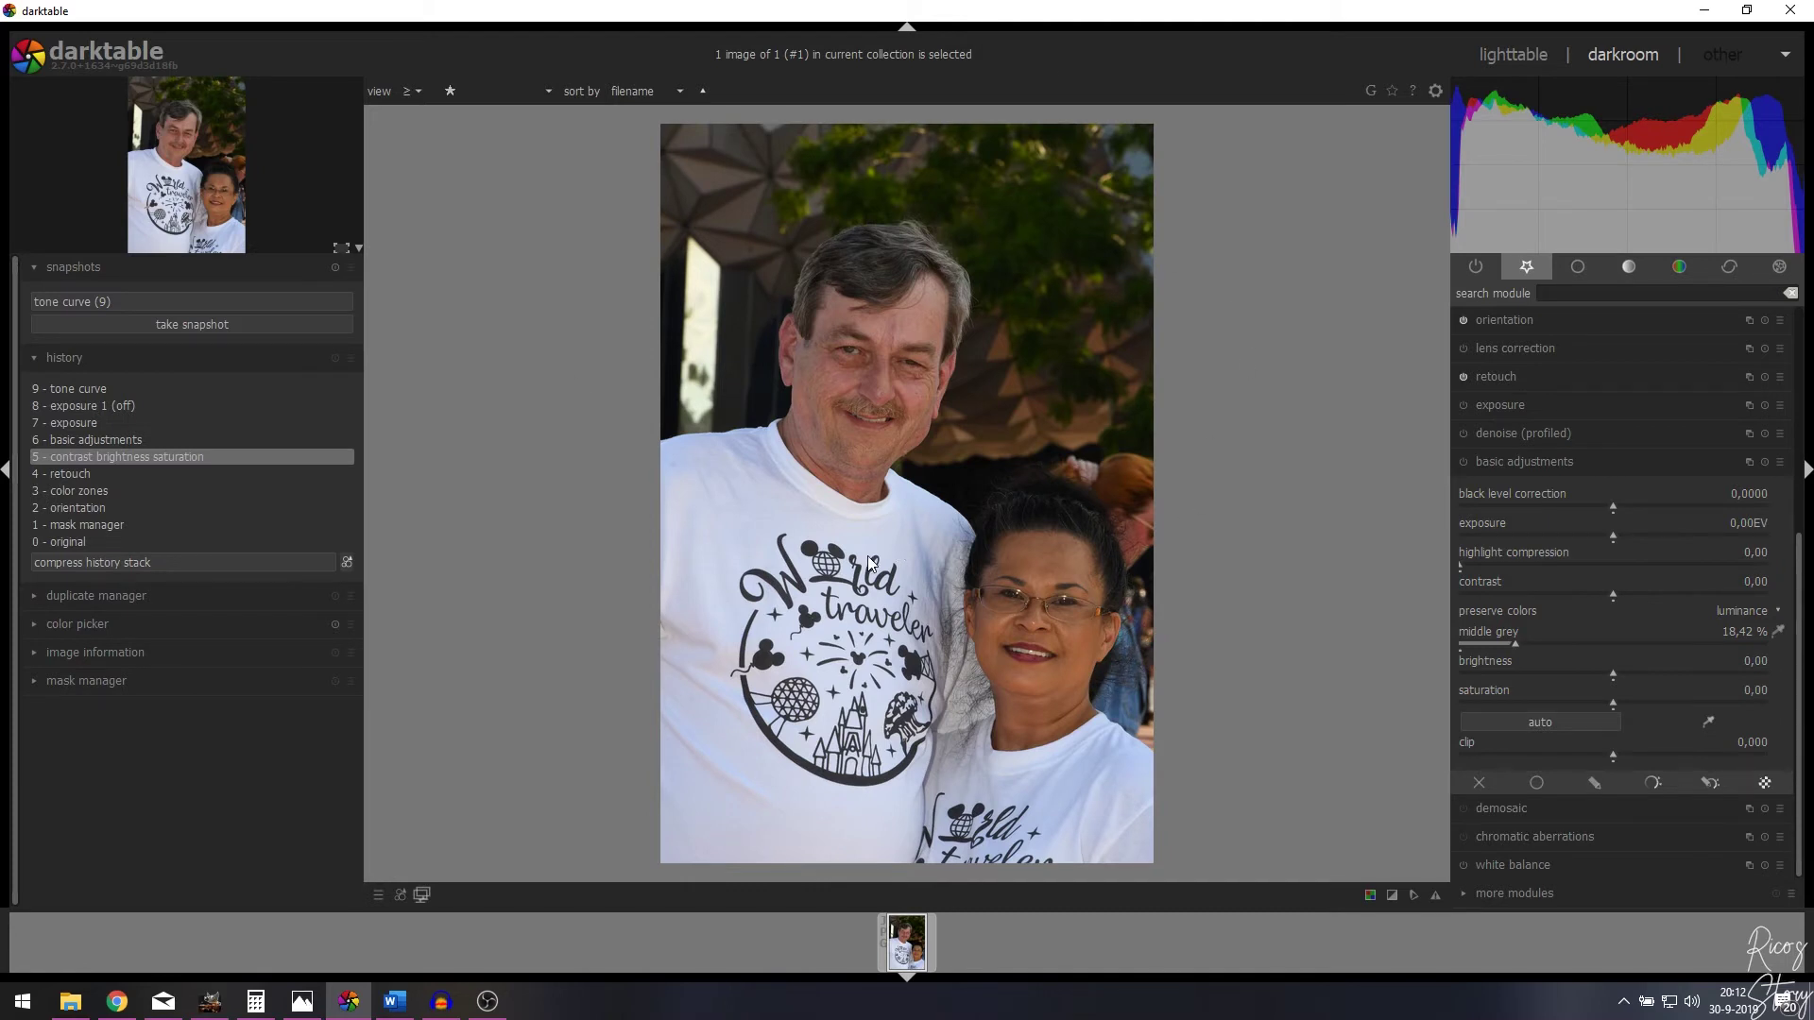
{"action": "left_click", "coordinate": [94, 440]}
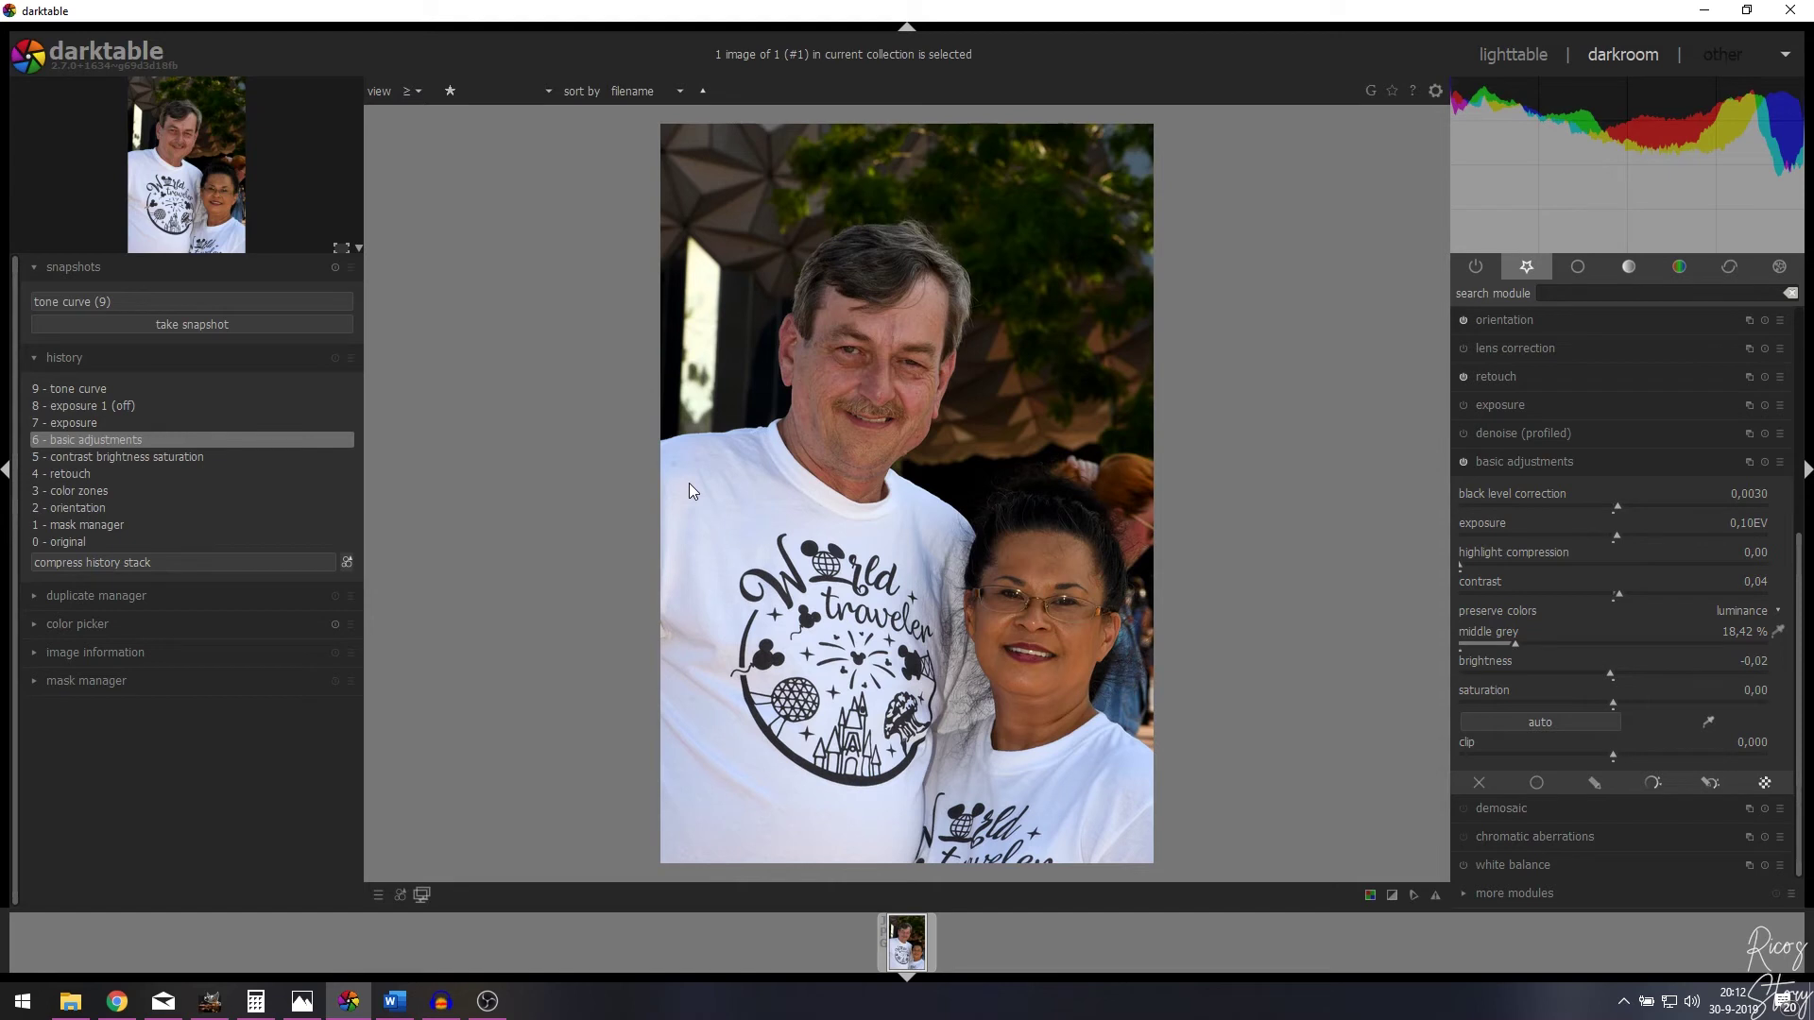
Select the exposure history state and open the exposure module in place of basic adjustments.
{"action": "left_click", "coordinate": [72, 425]}
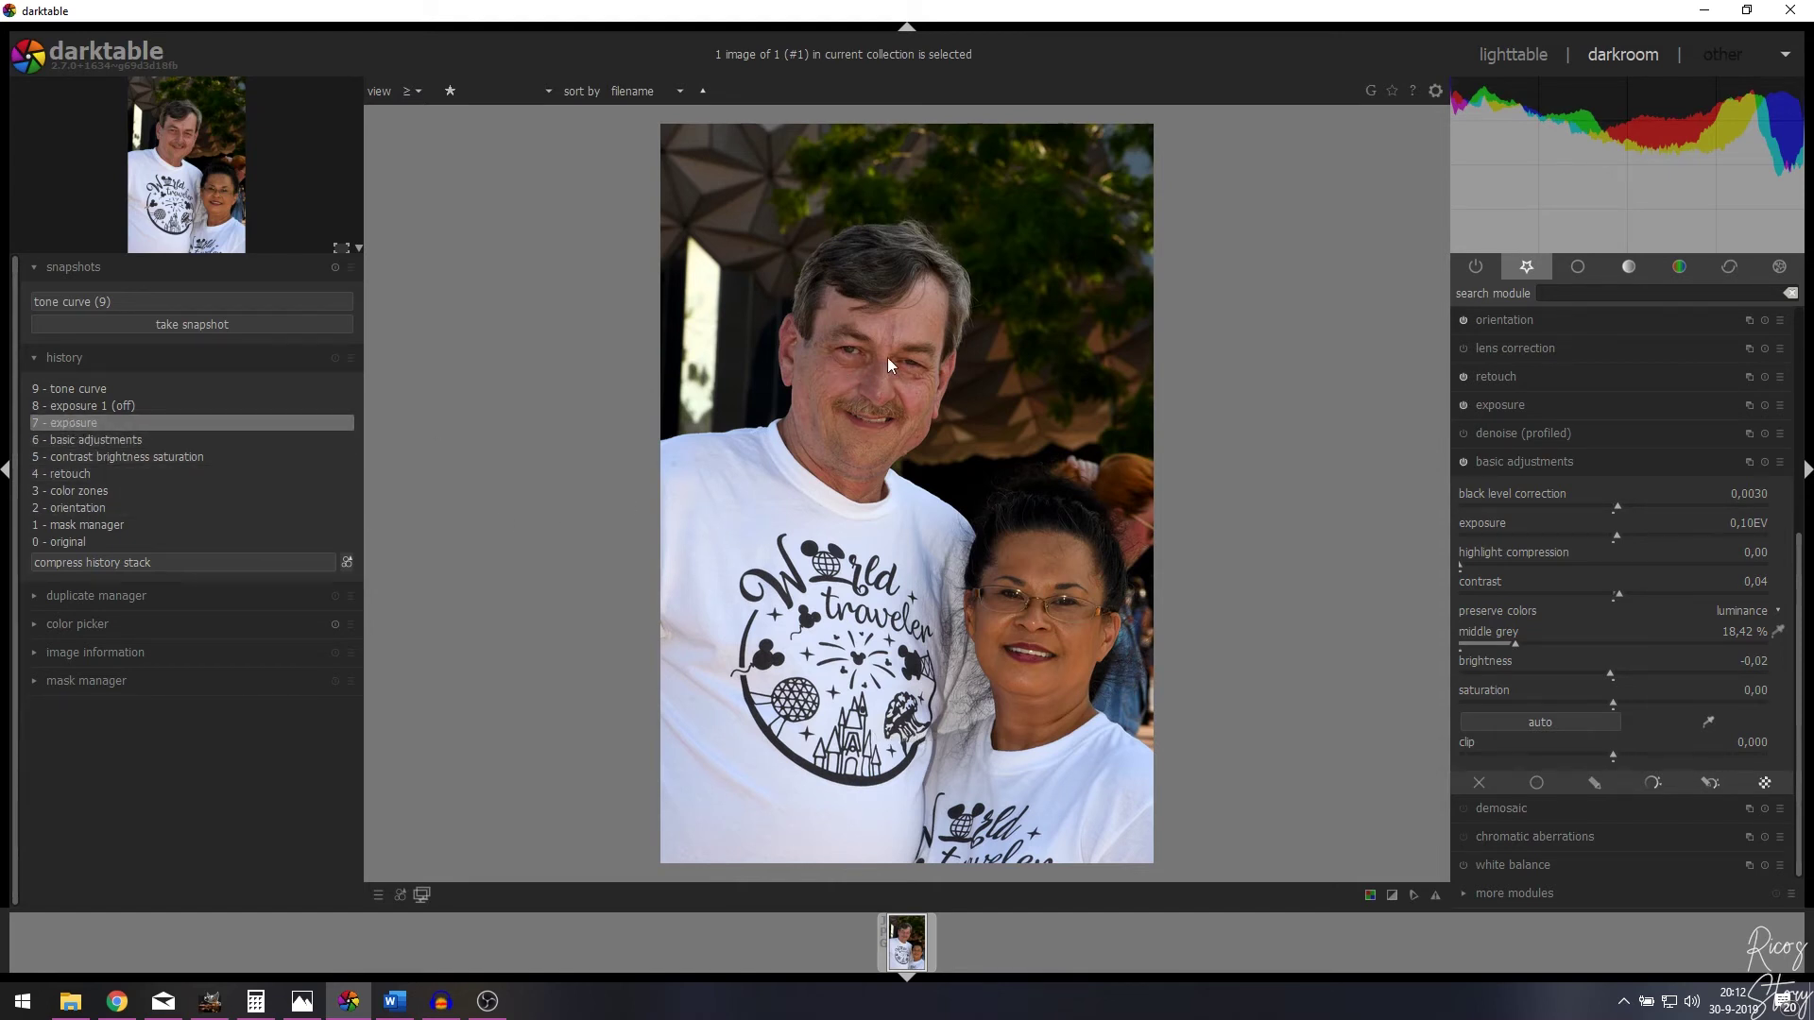
{"action": "left_click", "coordinate": [1518, 461]}
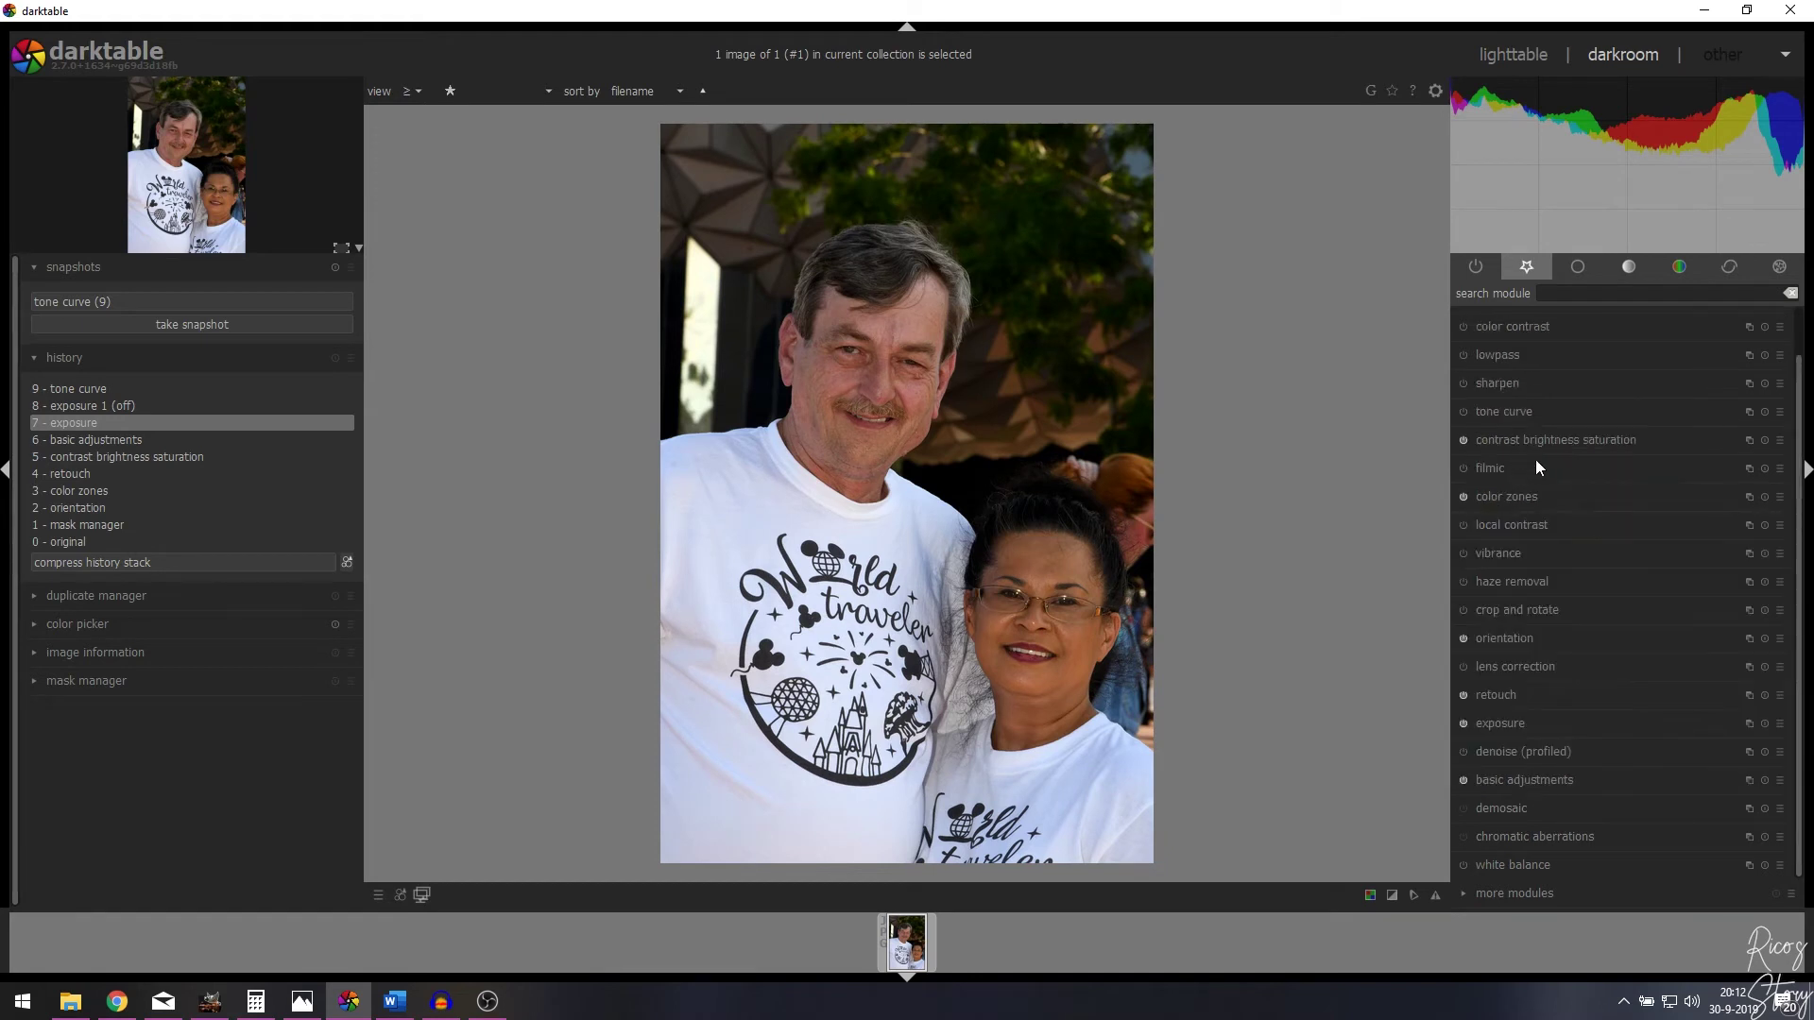
{"action": "left_click", "coordinate": [1512, 723]}
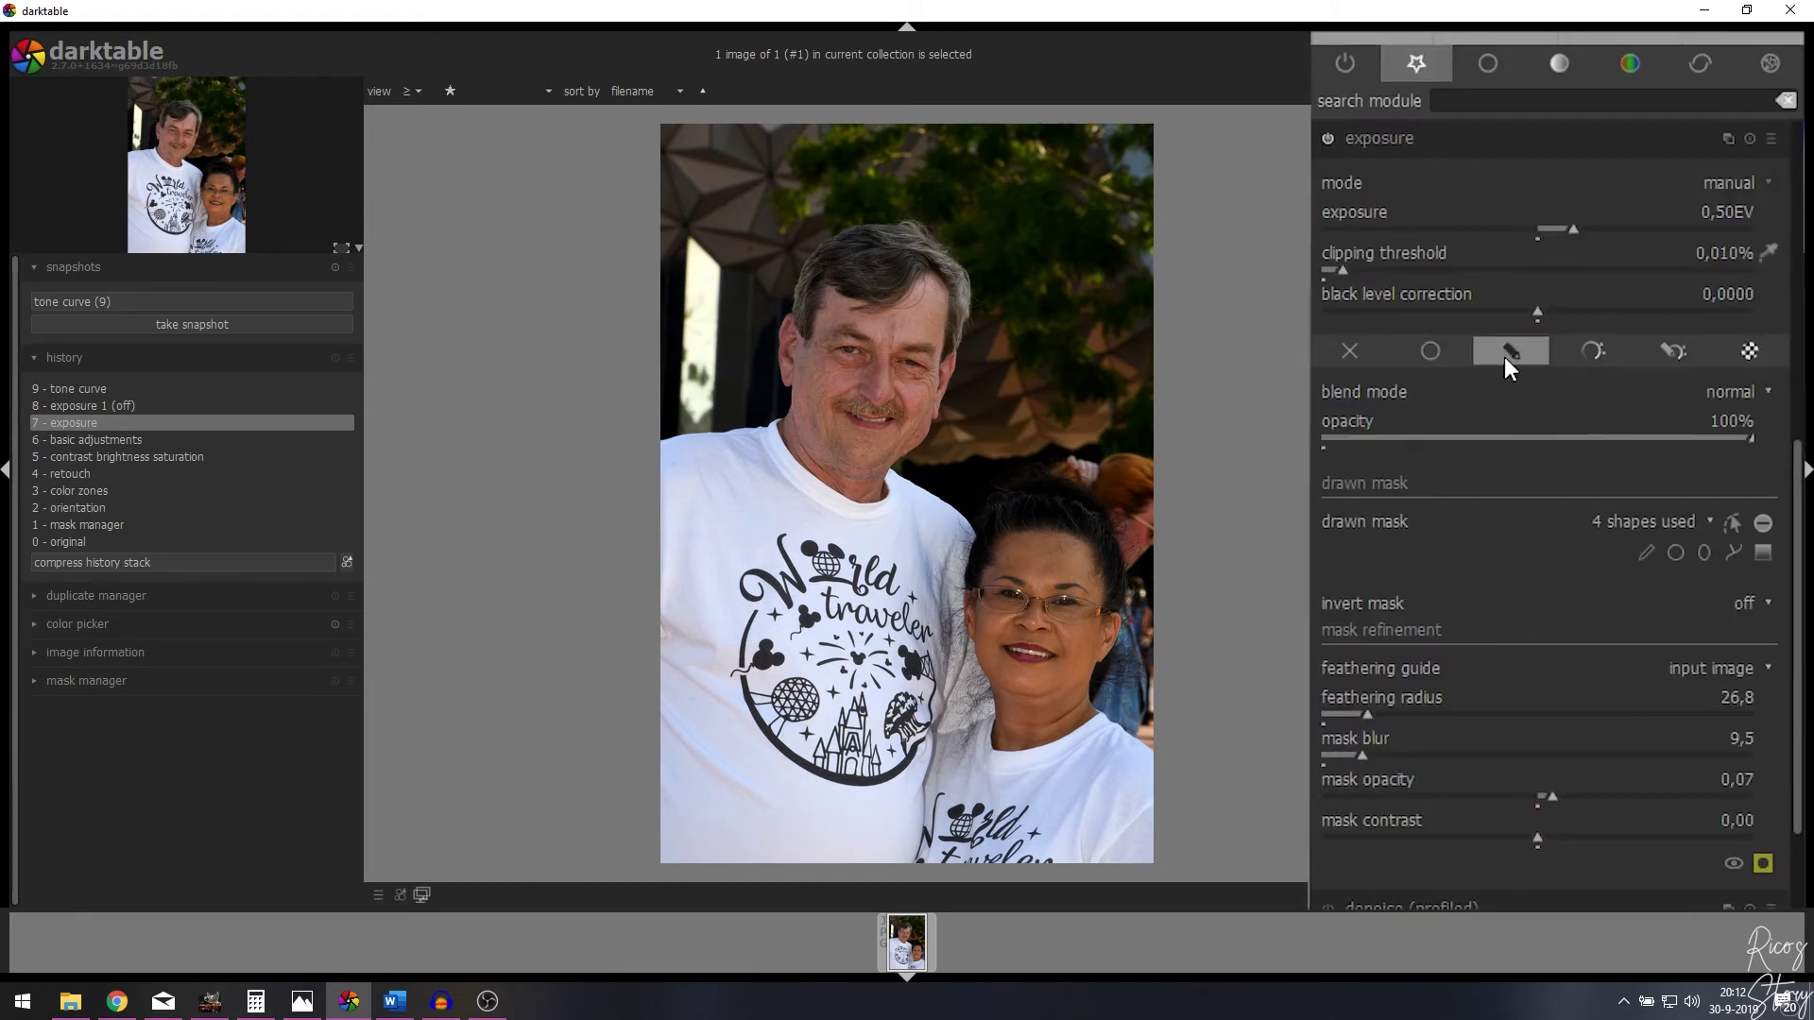
Show the exposure module's drawn mask shapes under the man's eyes in close-up and display the mask overlay.
{"action": "left_click", "coordinate": [1753, 596]}
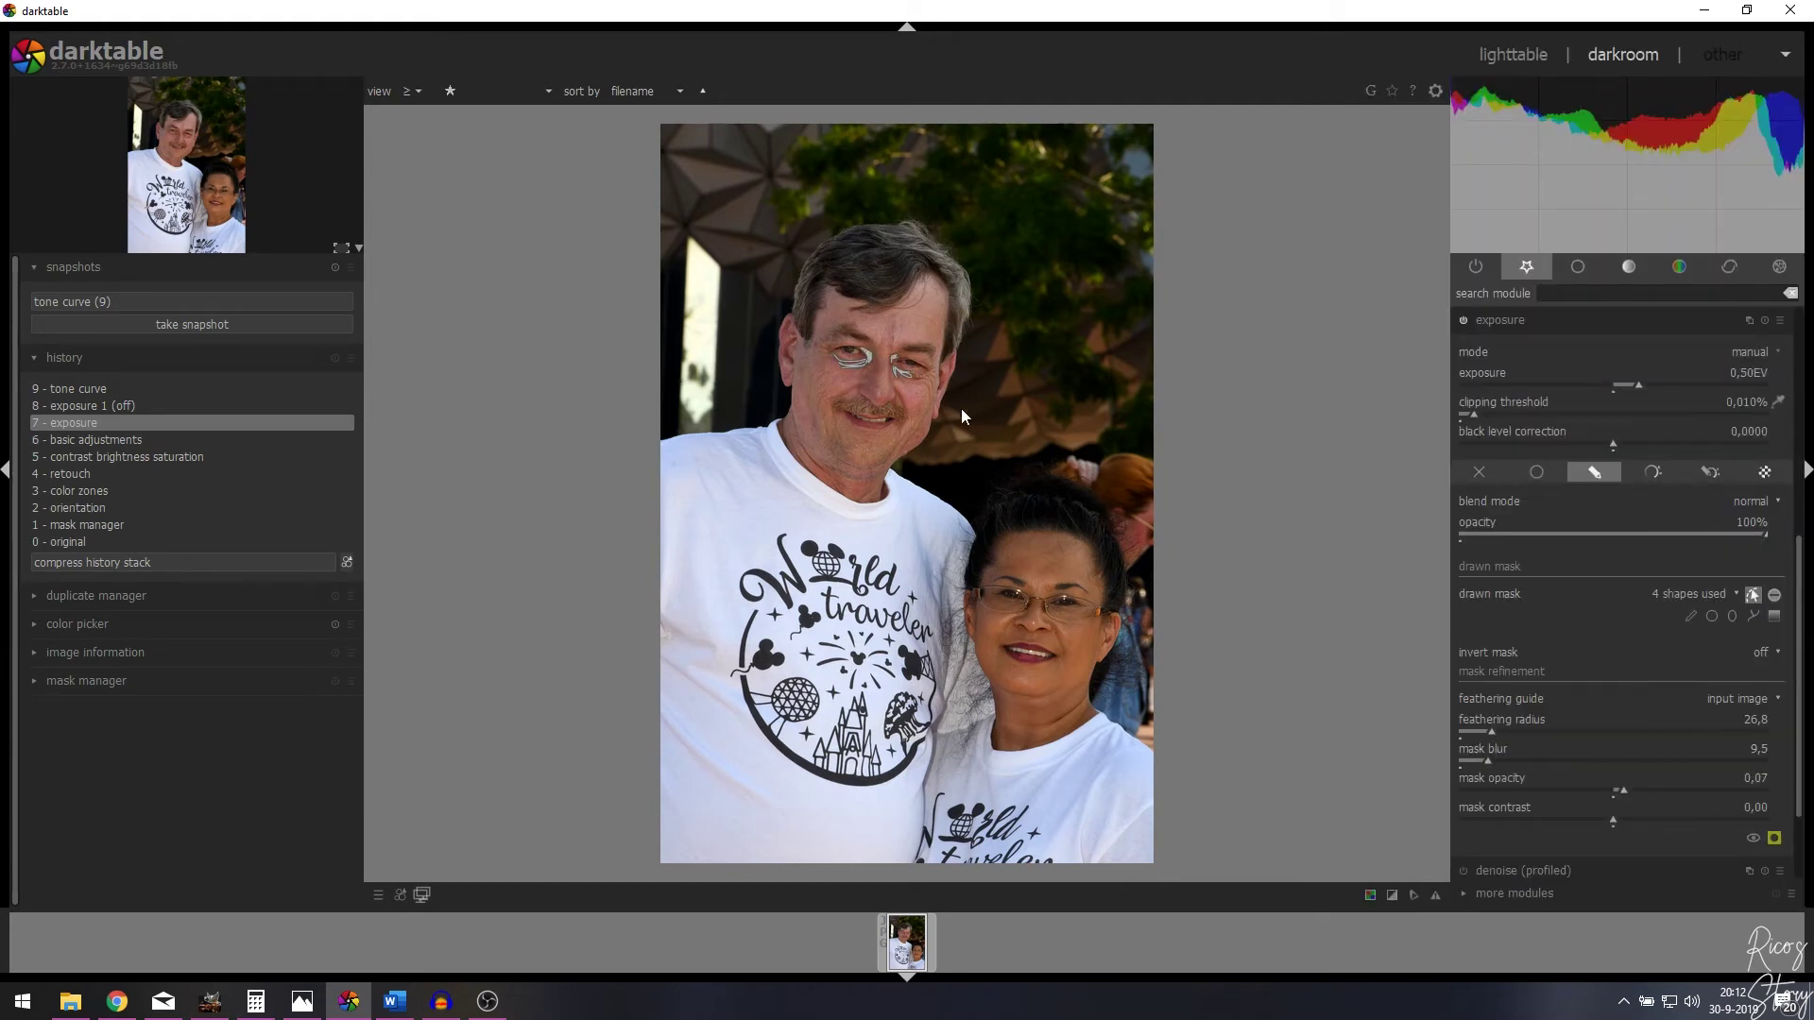
{"action": "scroll", "coordinate": [973, 376], "scroll_direction": "up", "scroll_amount": 2}
{"action": "scroll", "coordinate": [1061, 397], "scroll_direction": "up", "scroll_amount": 3}
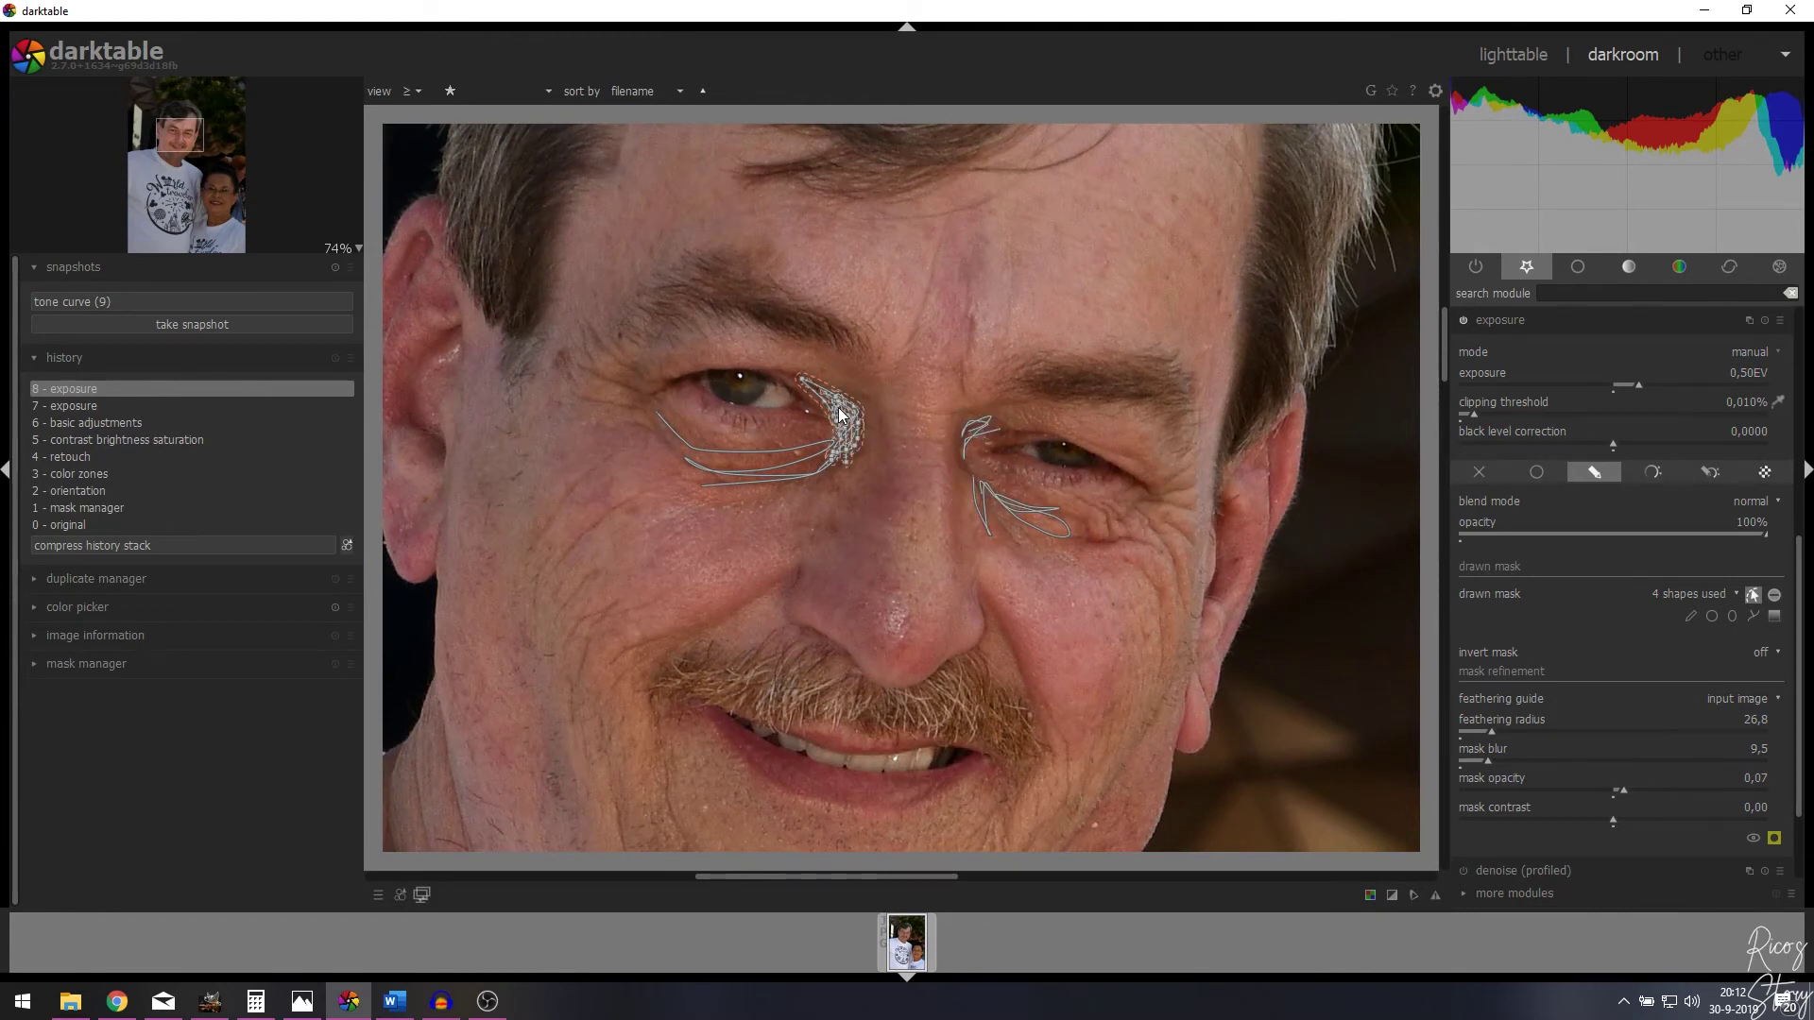
{"action": "scroll", "coordinate": [1720, 633], "scroll_direction": "down", "scroll_amount": 3}
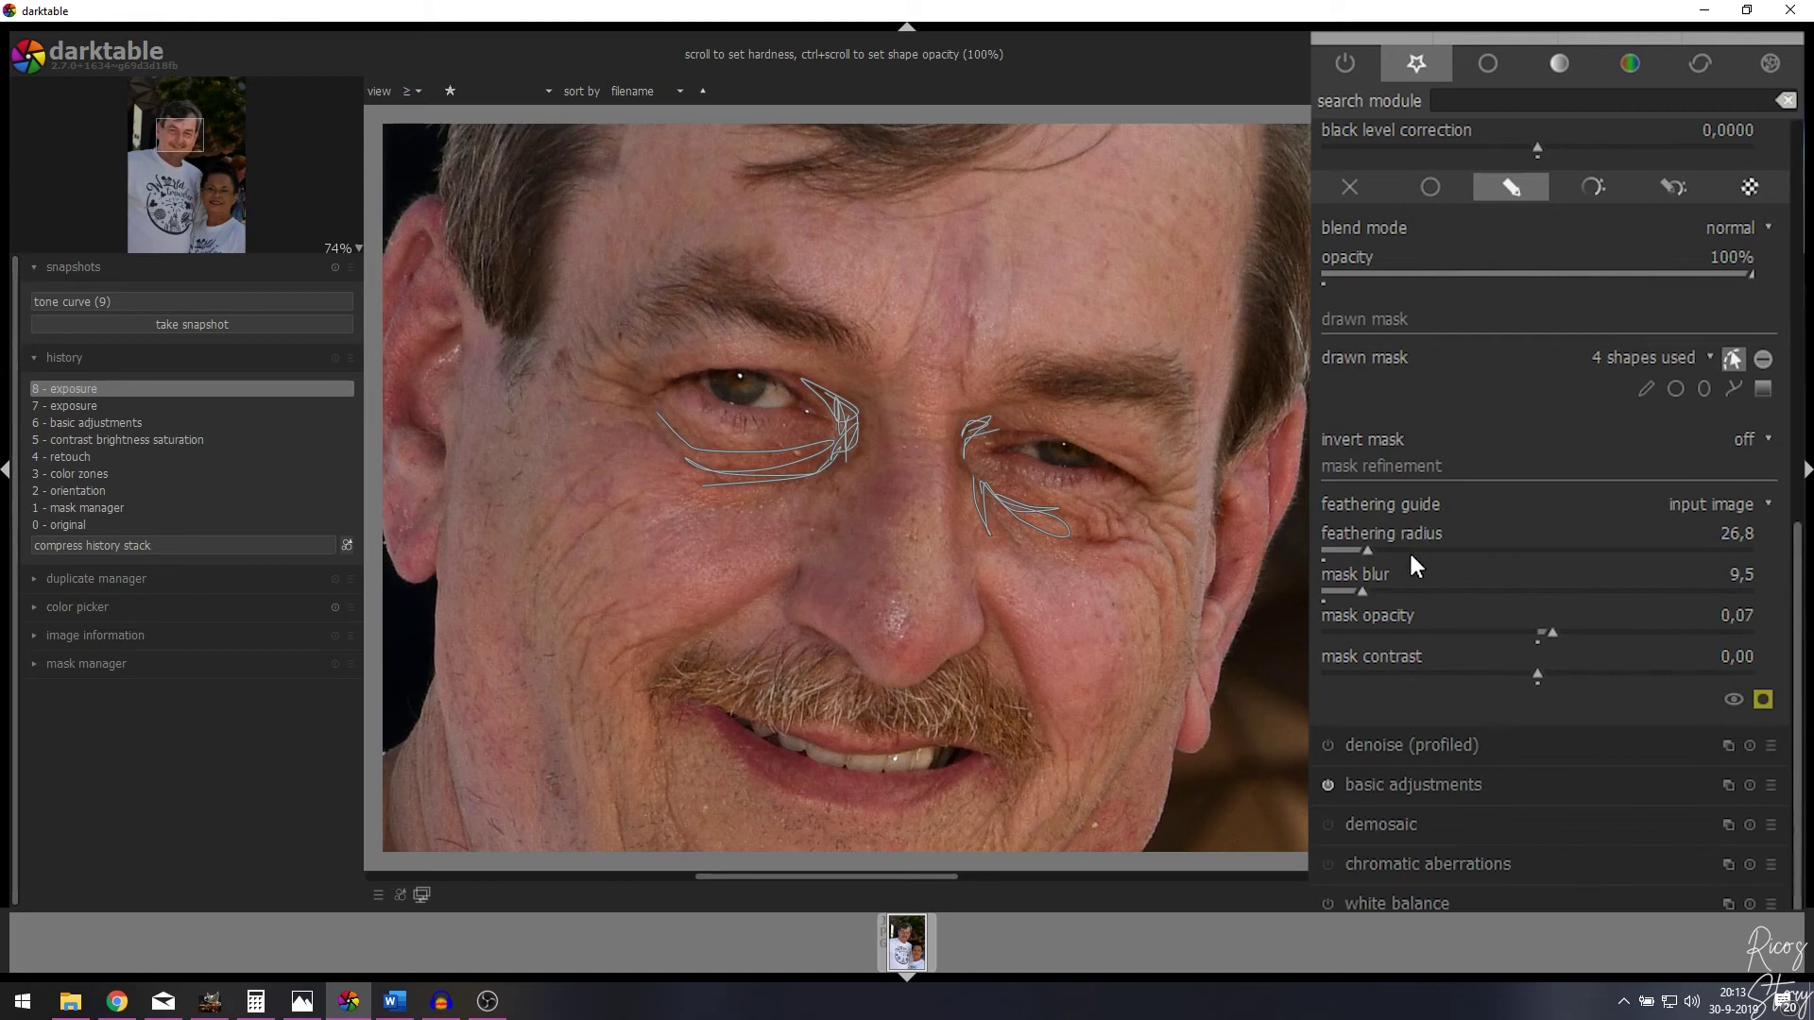
{"action": "left_click", "coordinate": [1763, 699]}
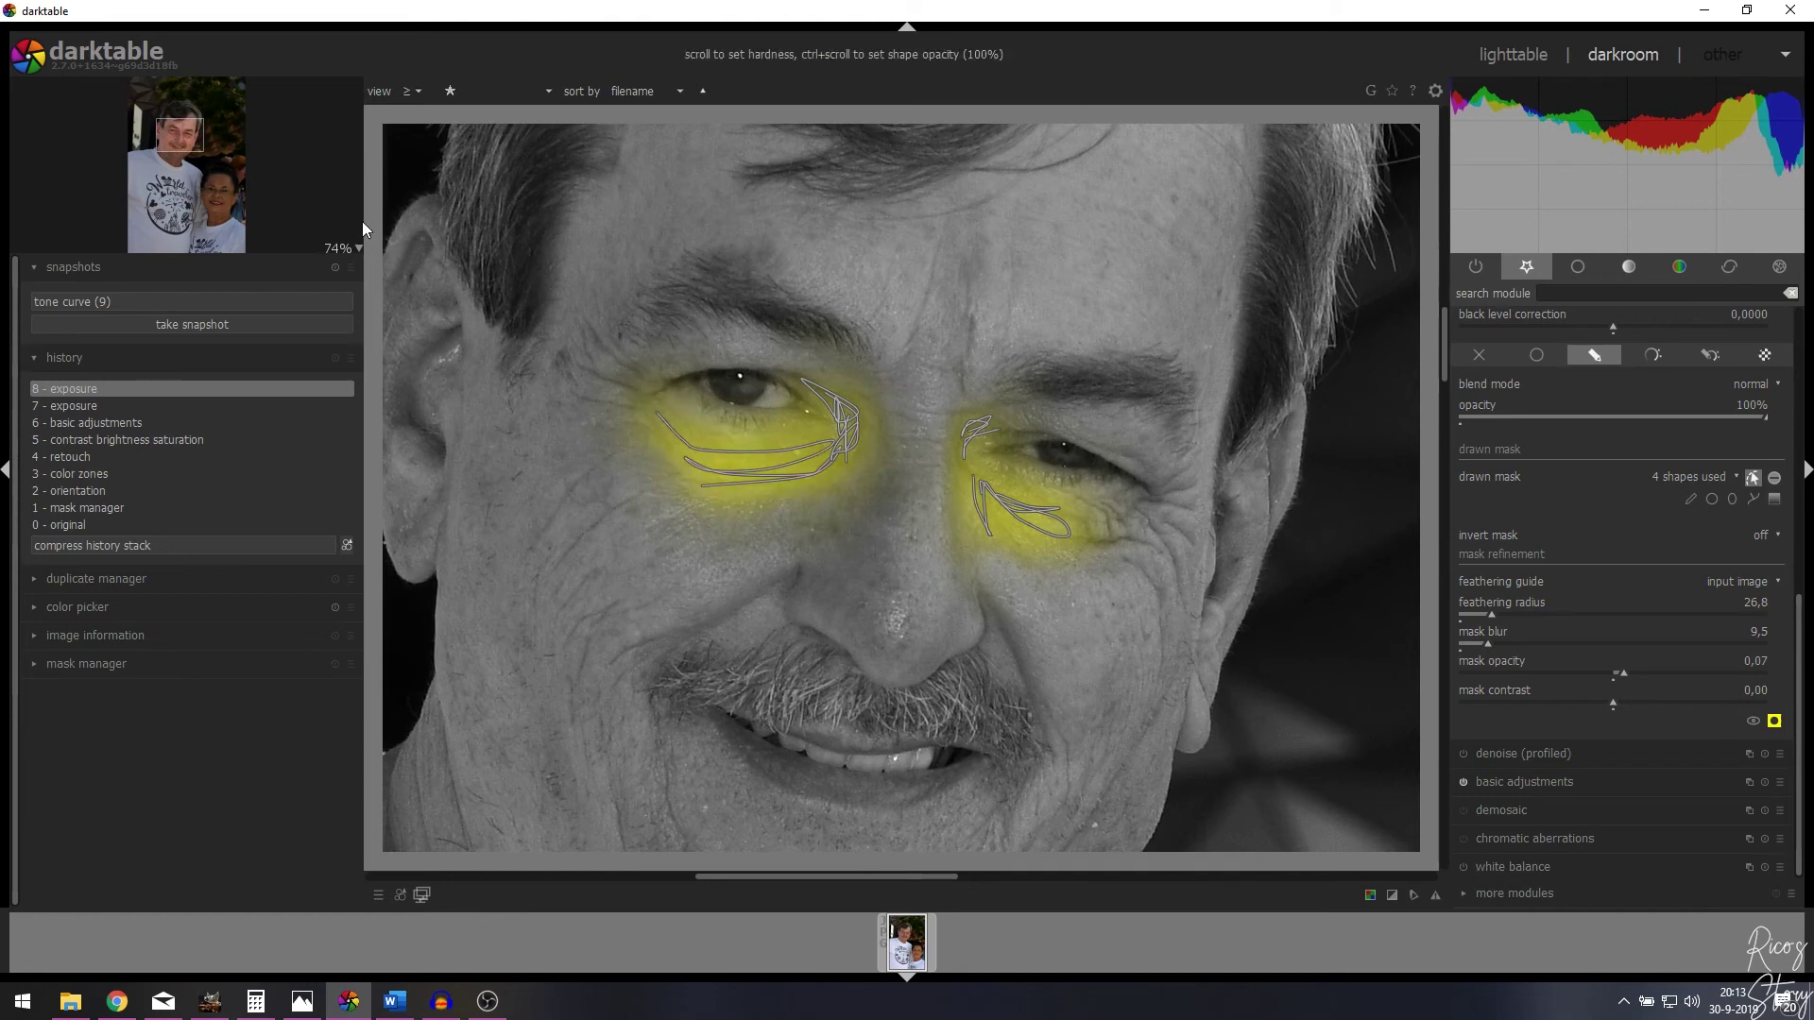
Fit the photo to the screen and return to the earlier exposure history state with the mask shapes and overlay hidden.
{"action": "left_click", "coordinate": [341, 252]}
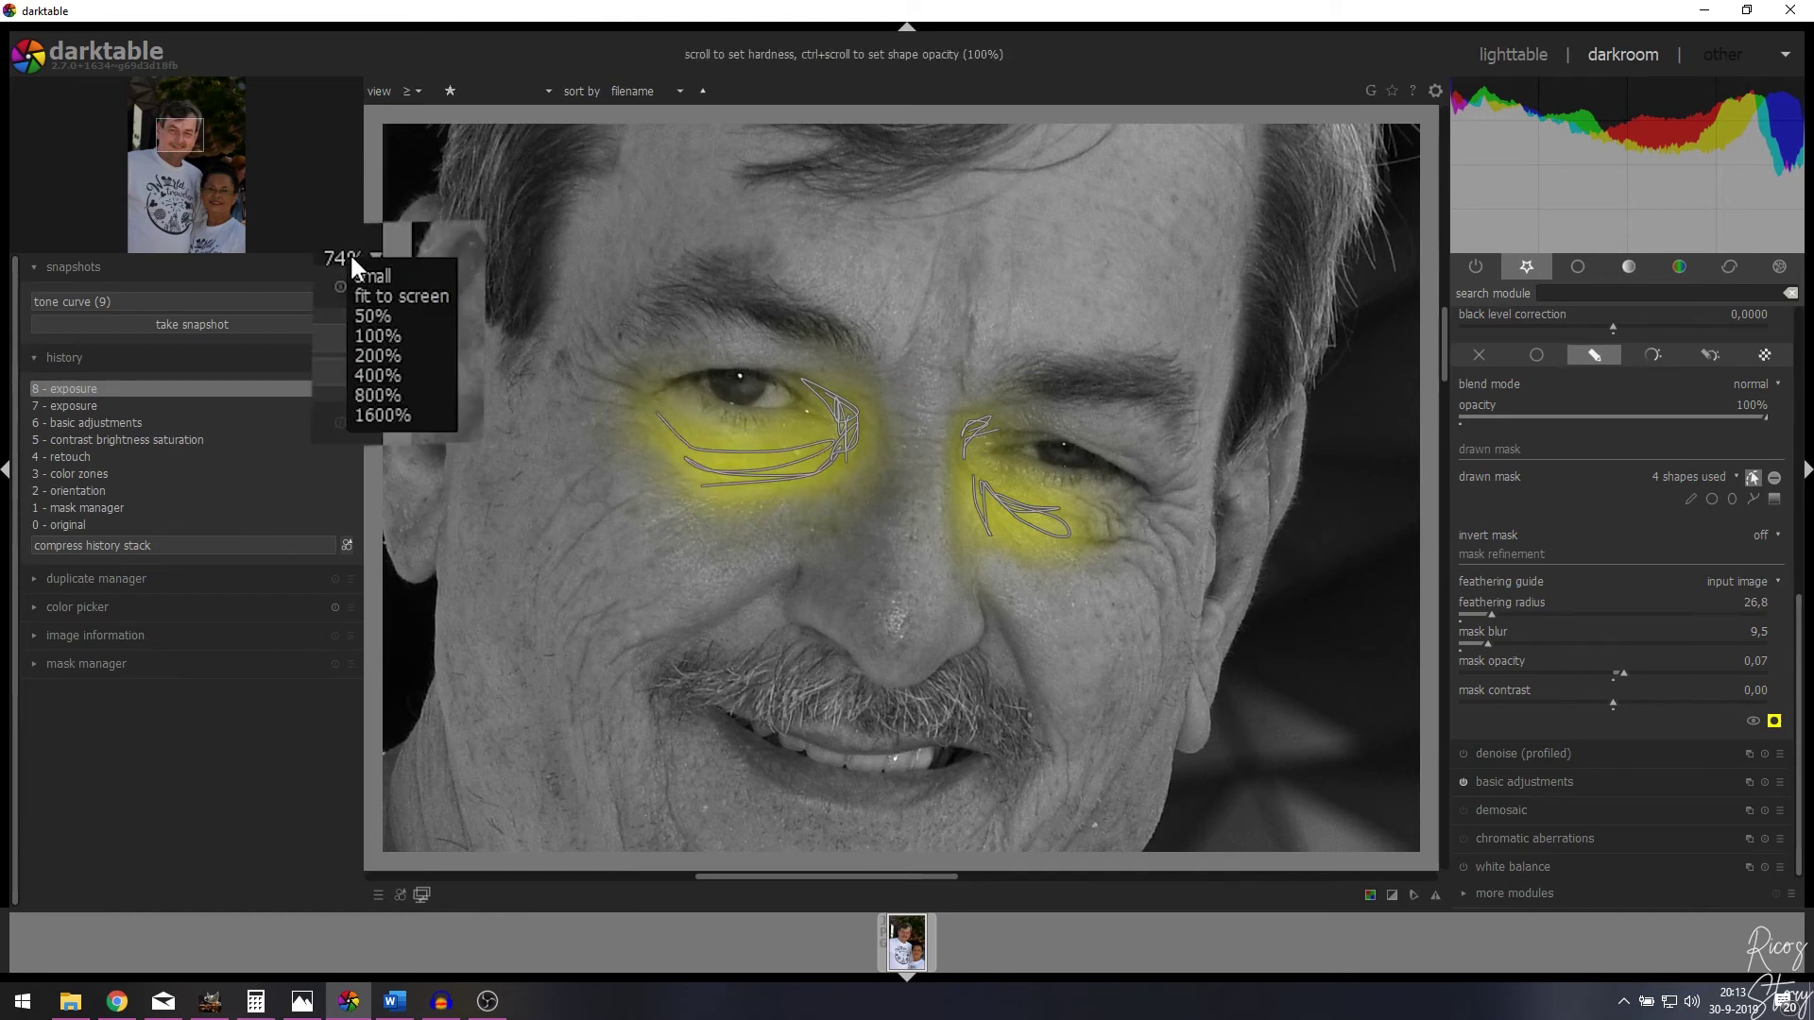
{"action": "left_click", "coordinate": [397, 285]}
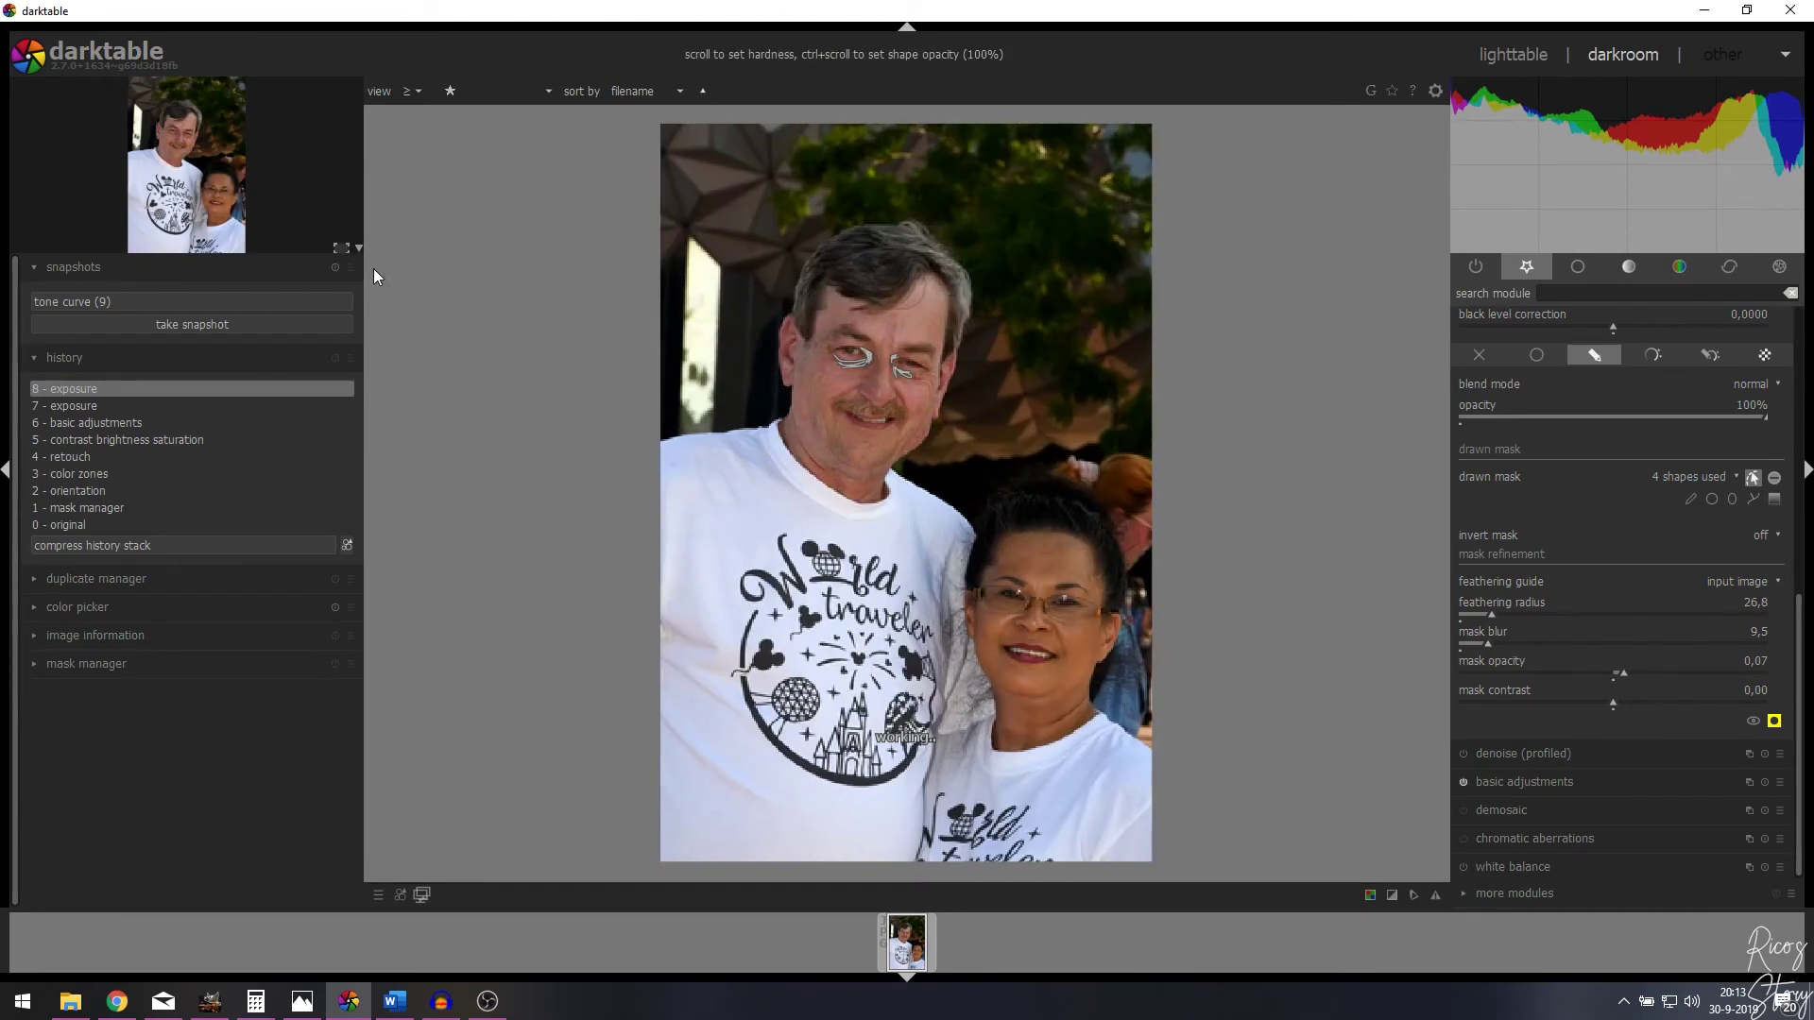
{"action": "left_click", "coordinate": [107, 389]}
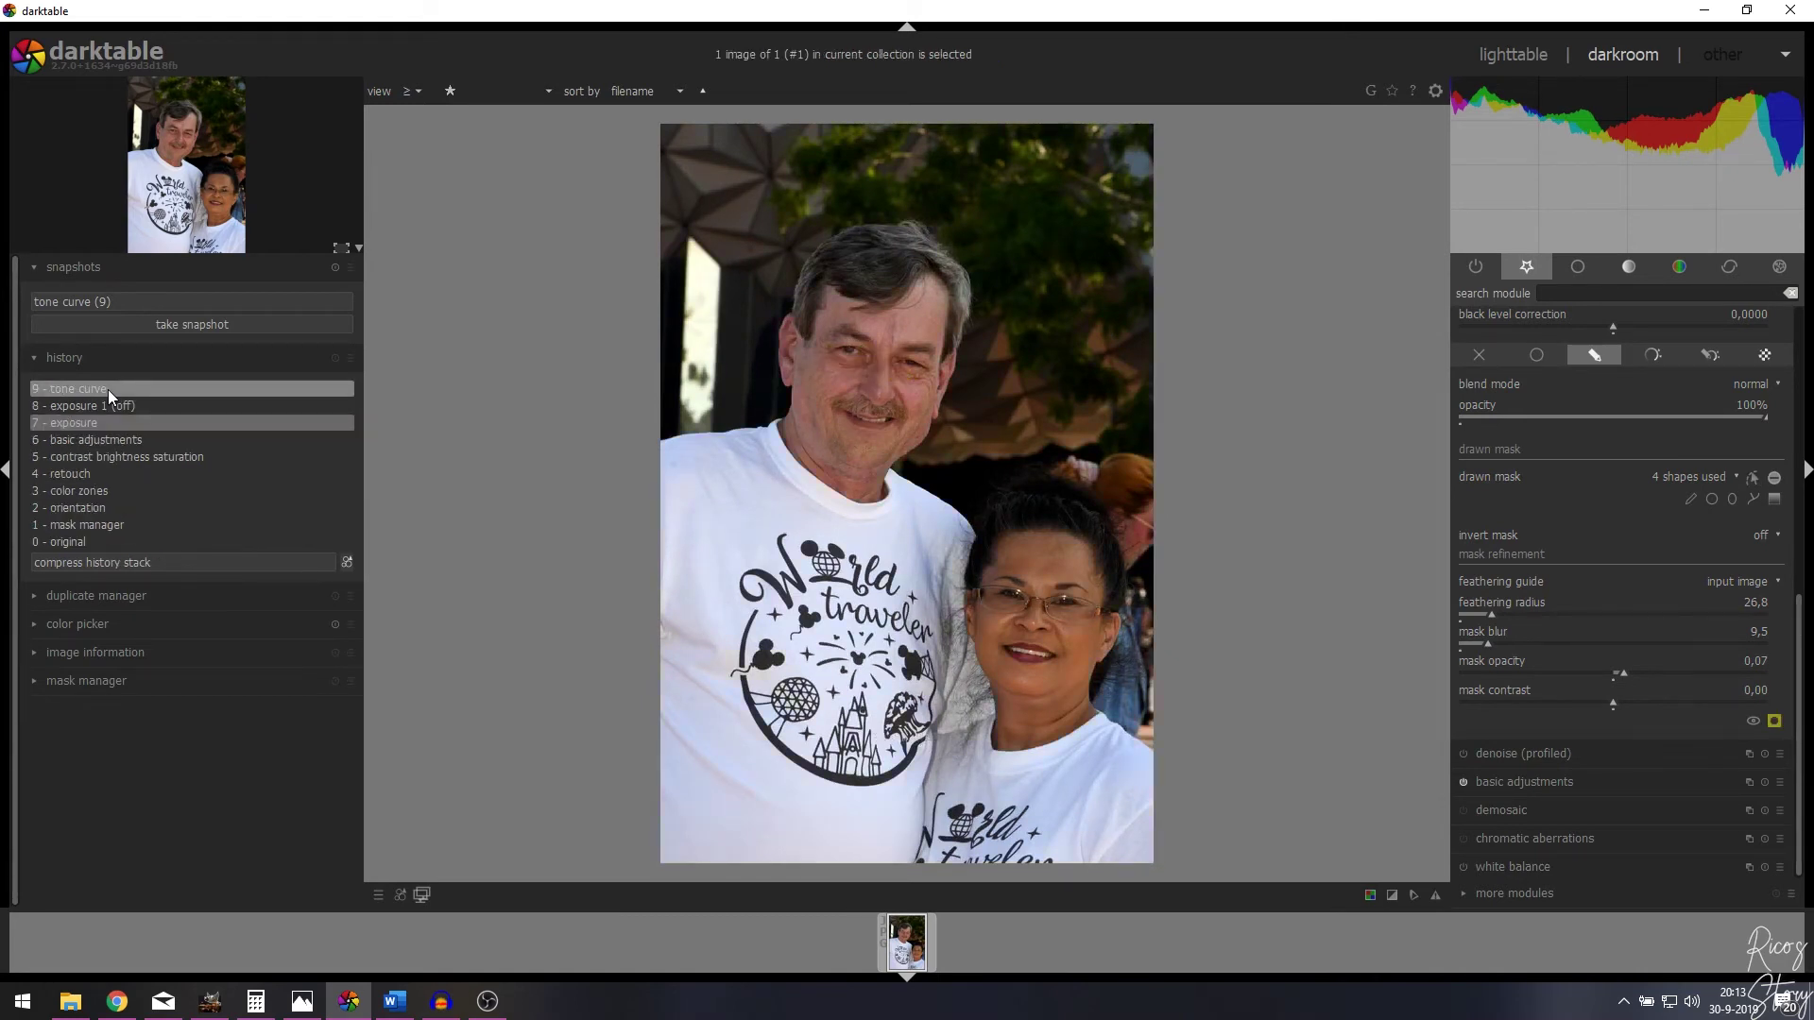
Examine the exposure mask overlay on the whole photo along with the module's exposure and mask refinement settings, leaving the overlay hidden.
{"action": "left_click", "coordinate": [1775, 721]}
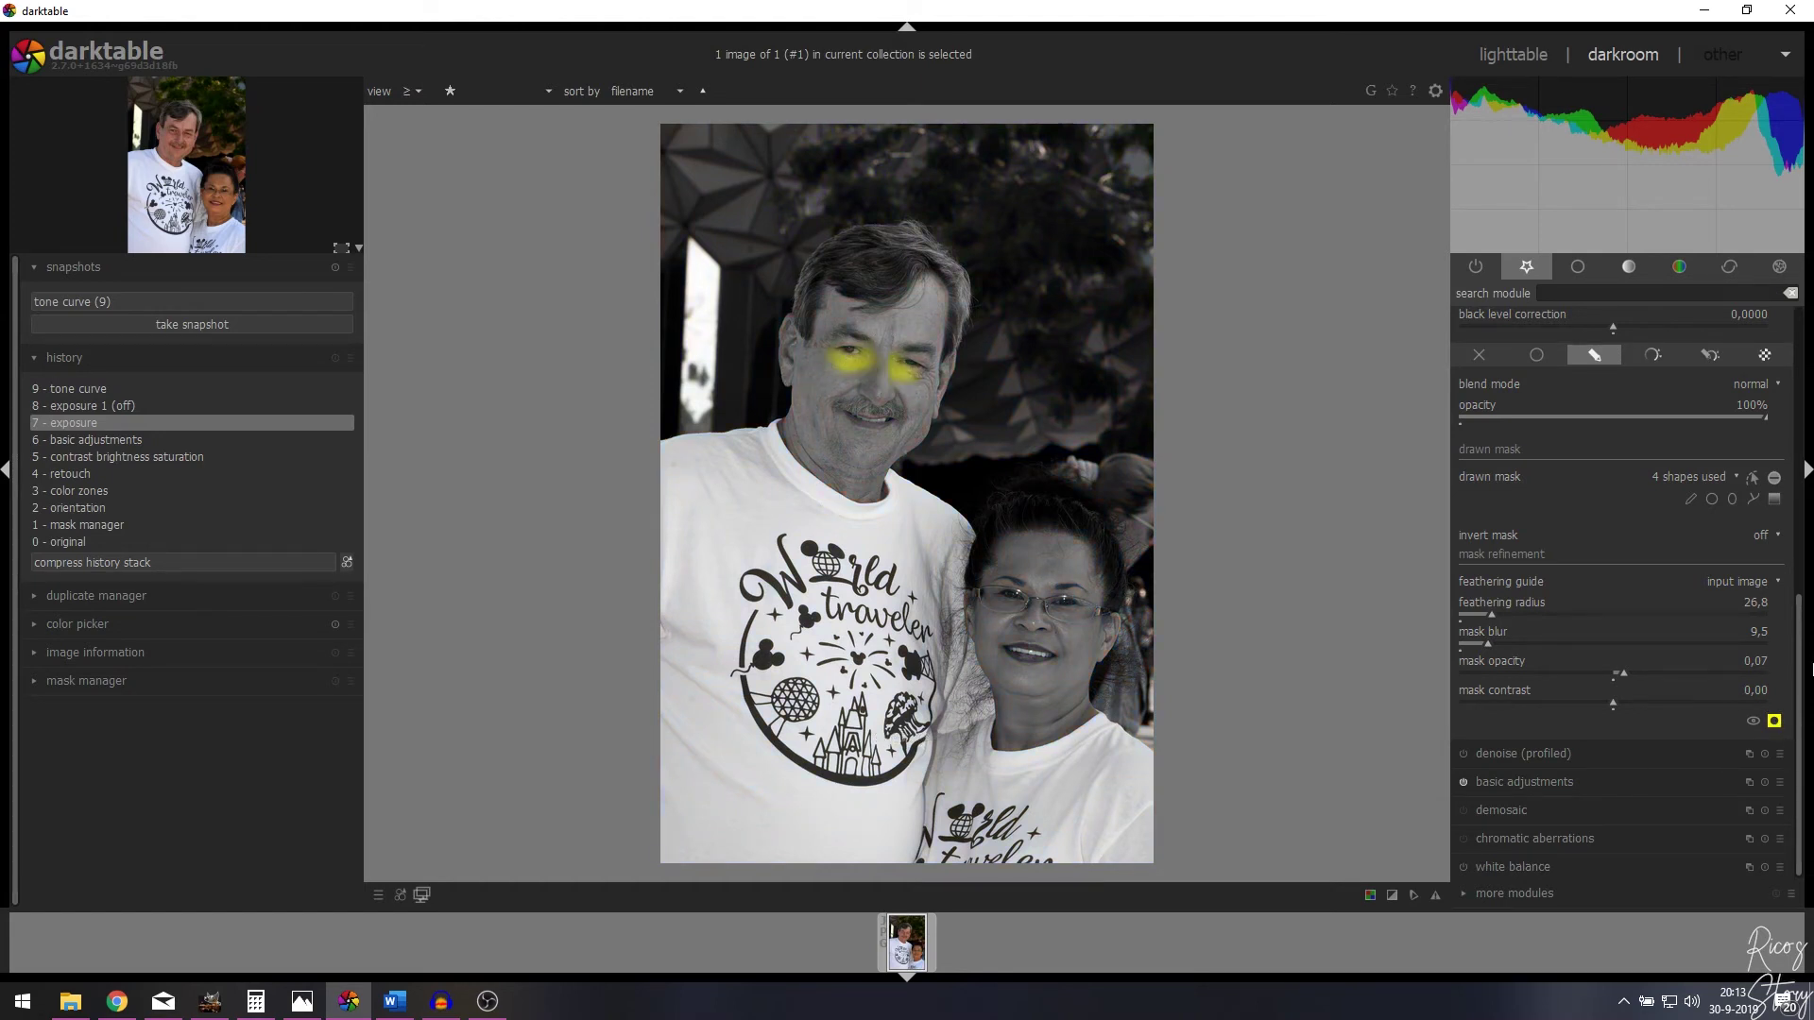
{"action": "scroll", "coordinate": [1786, 682], "scroll_direction": "up", "scroll_amount": 4}
{"action": "scroll", "coordinate": [1786, 682], "scroll_direction": "down", "scroll_amount": 4}
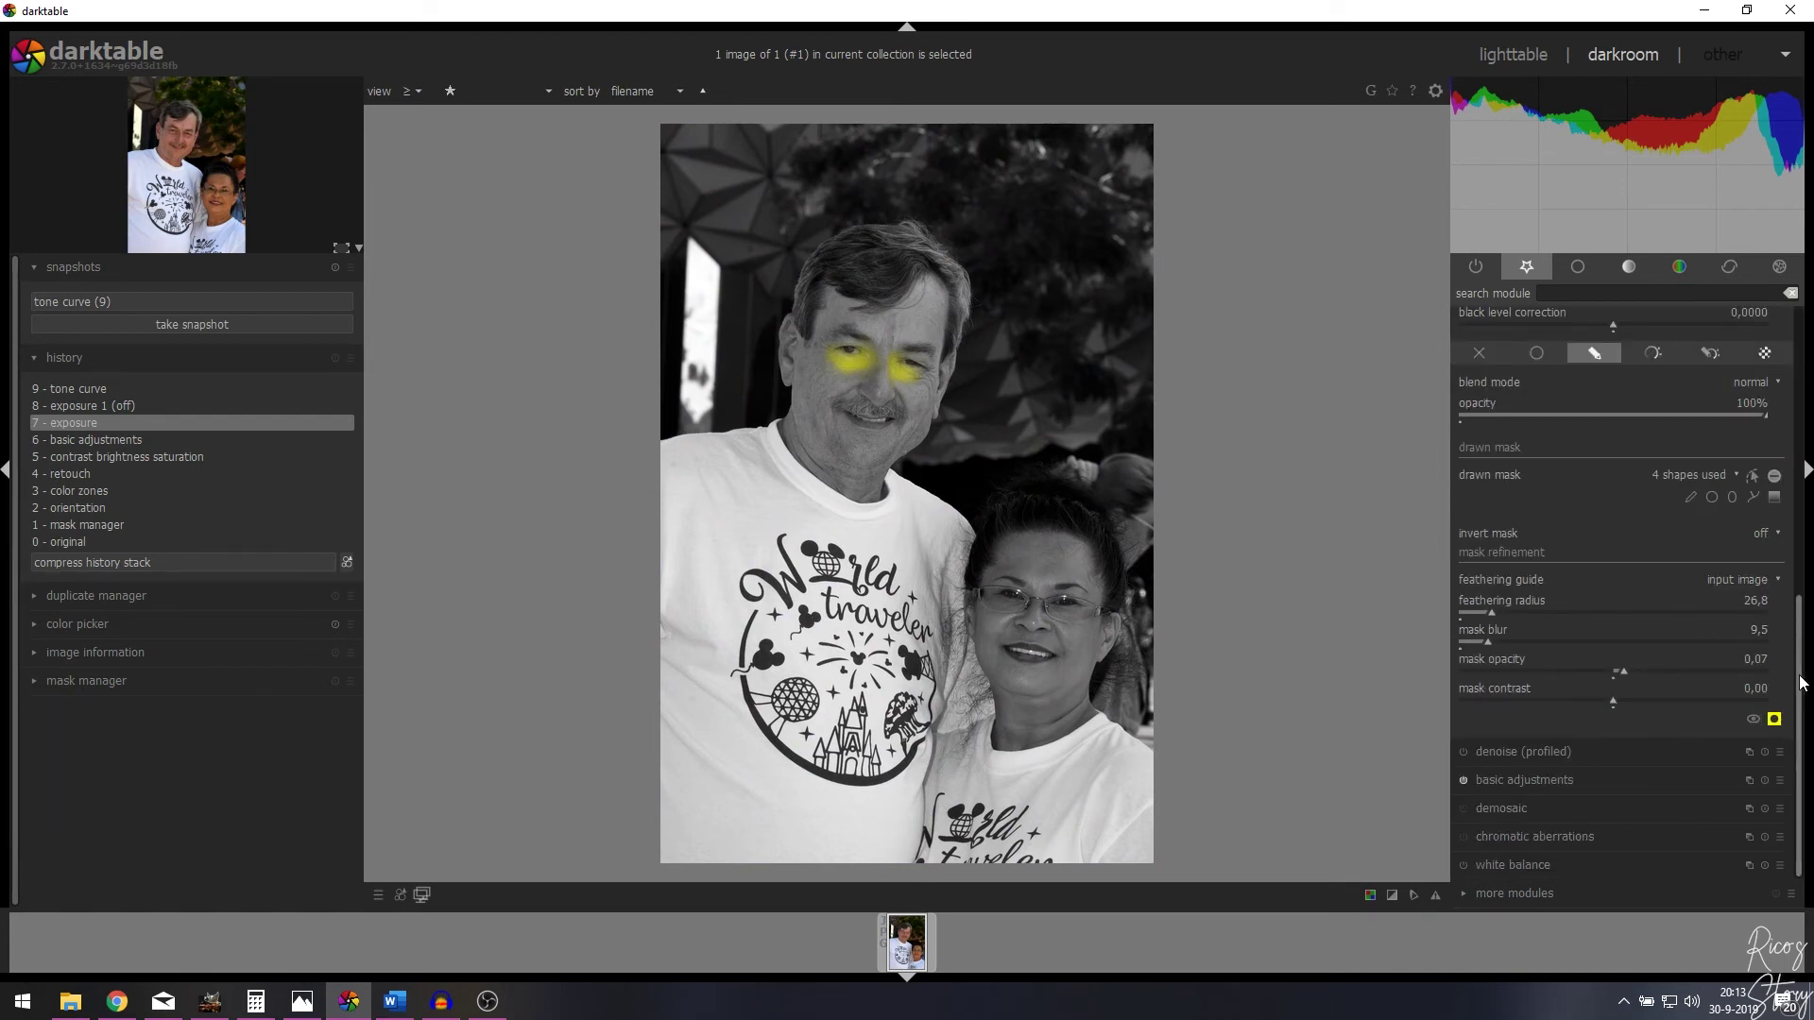
{"action": "scroll", "coordinate": [1796, 667], "scroll_direction": "up", "scroll_amount": 6}
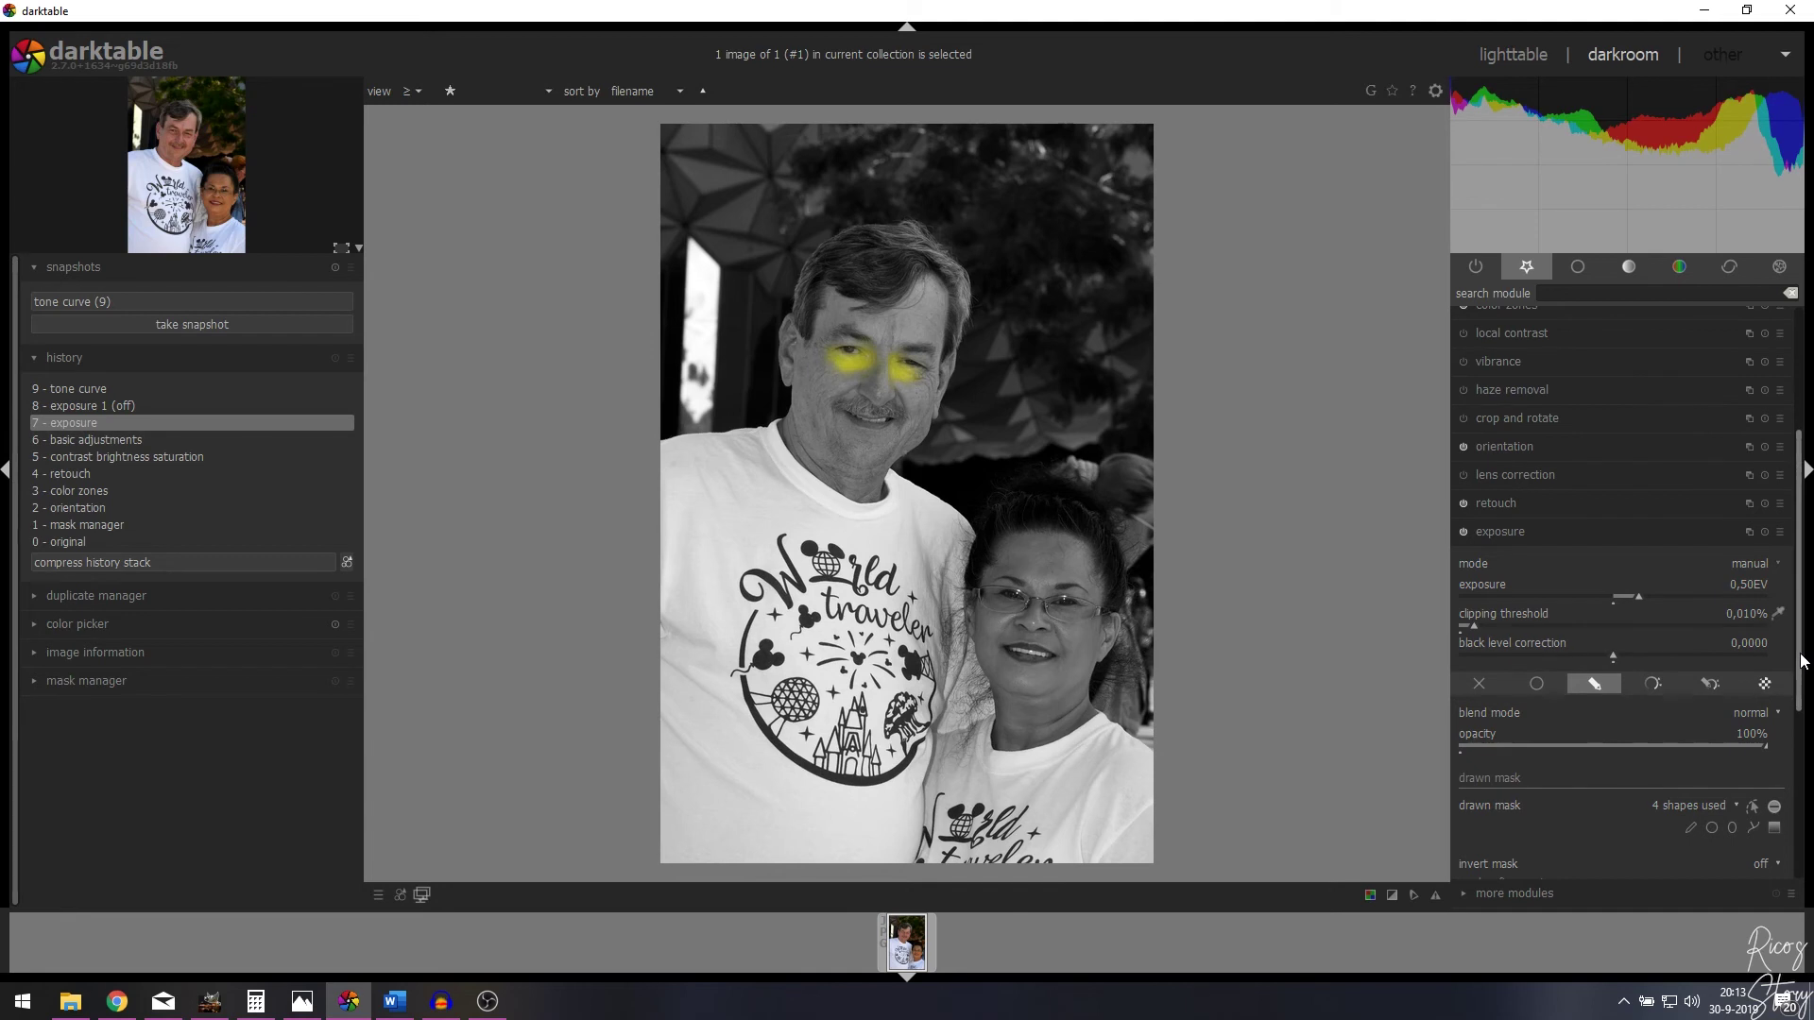
{"action": "scroll", "coordinate": [1802, 659], "scroll_direction": "down", "scroll_amount": 5}
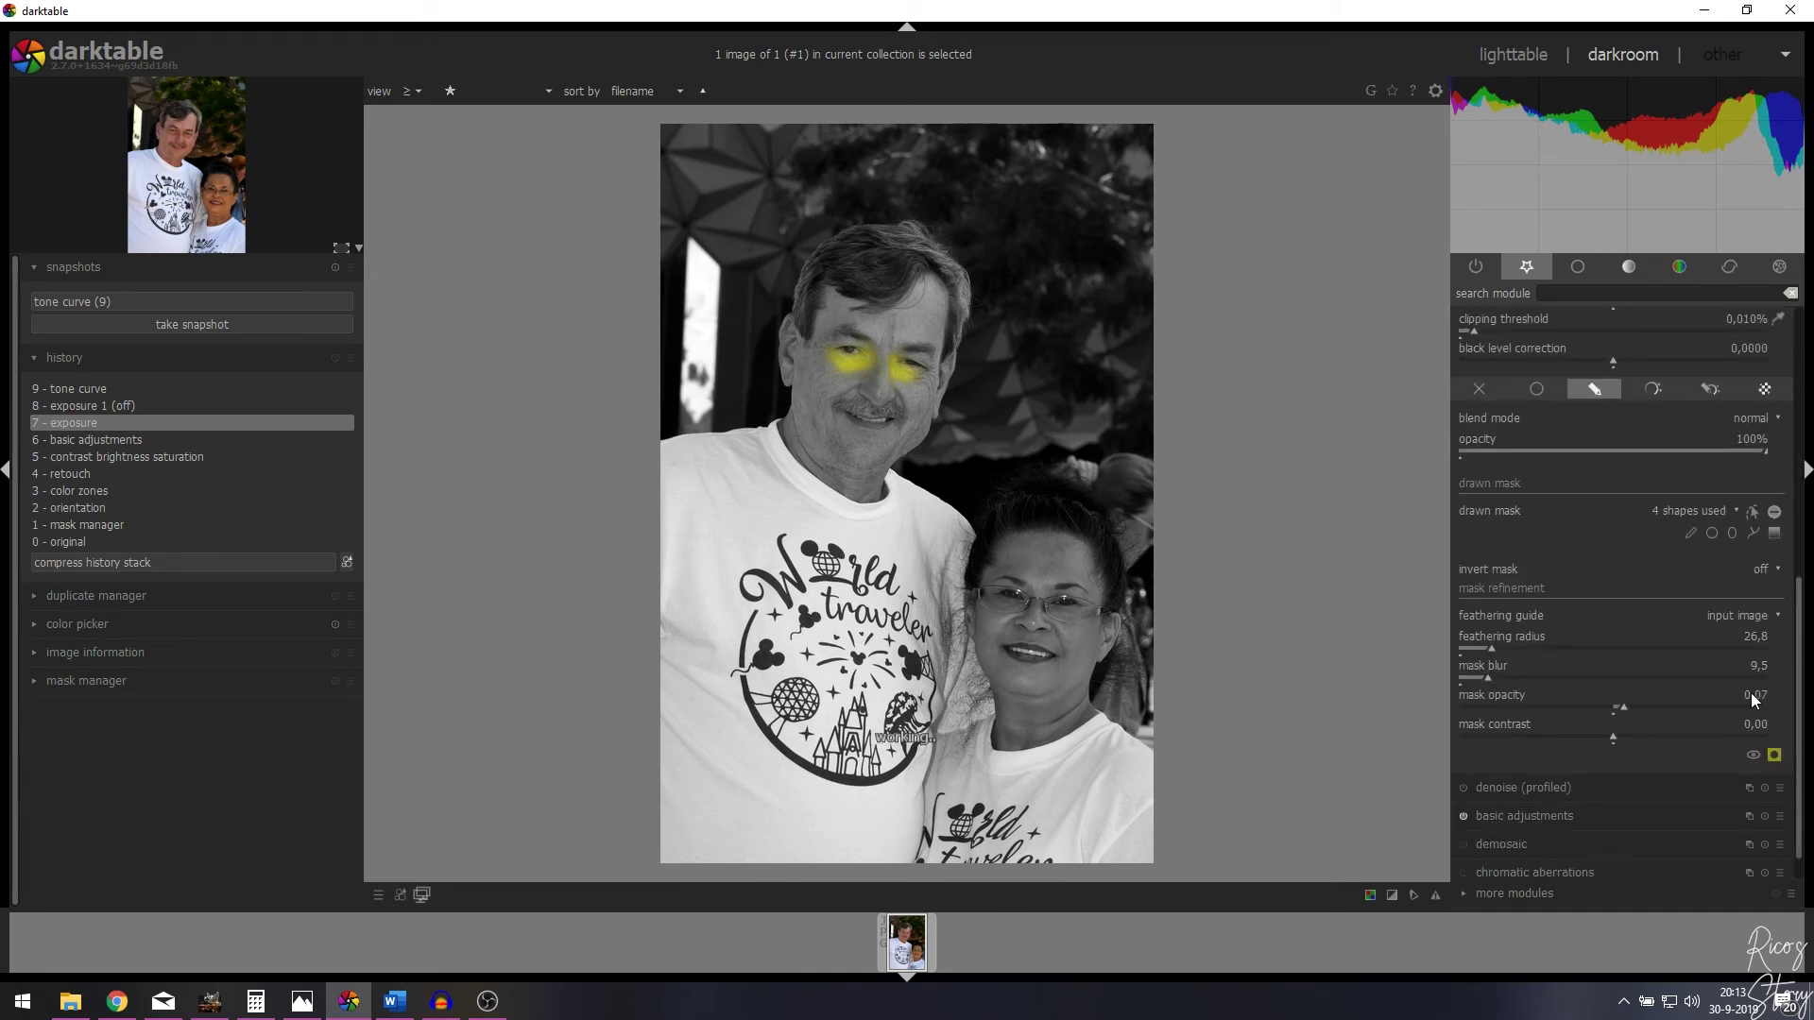
{"action": "scroll", "coordinate": [1610, 525], "scroll_direction": "up", "scroll_amount": 5}
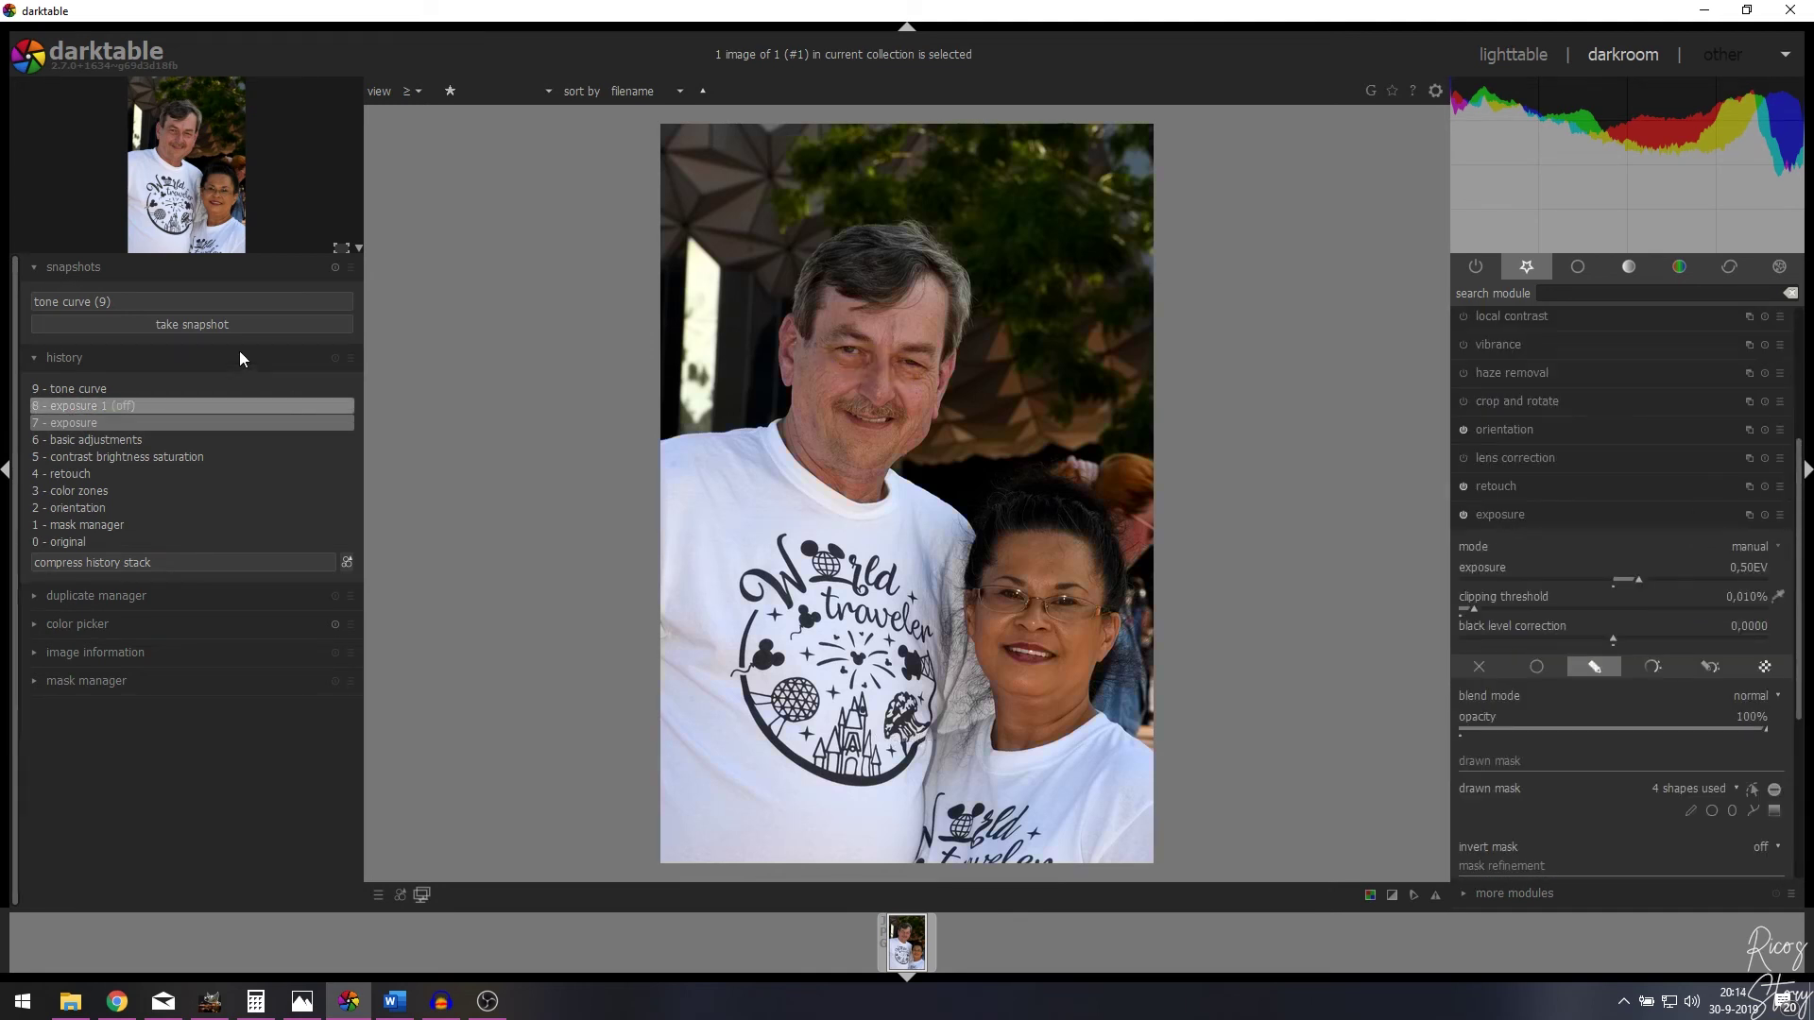
Compare the basic adjustments and exposure history states on the fitted photo, ending on exposure.
{"action": "left_click", "coordinate": [111, 439]}
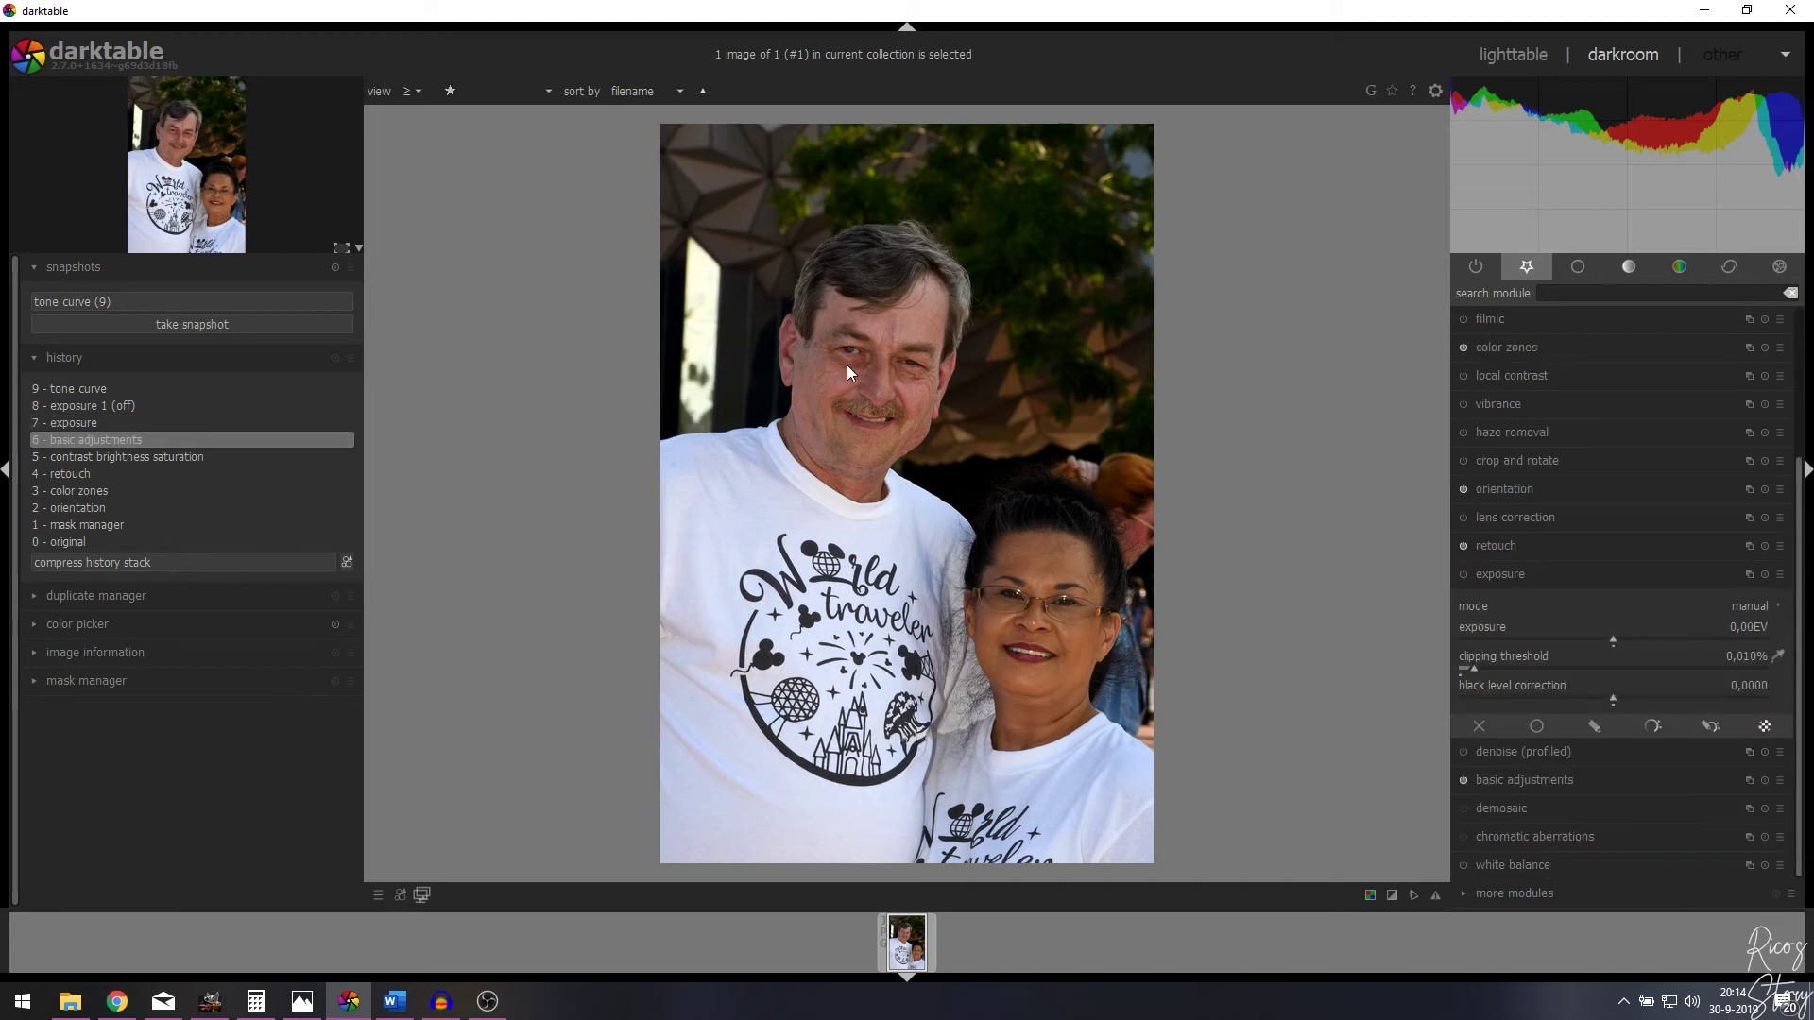
{"action": "left_click", "coordinate": [60, 422]}
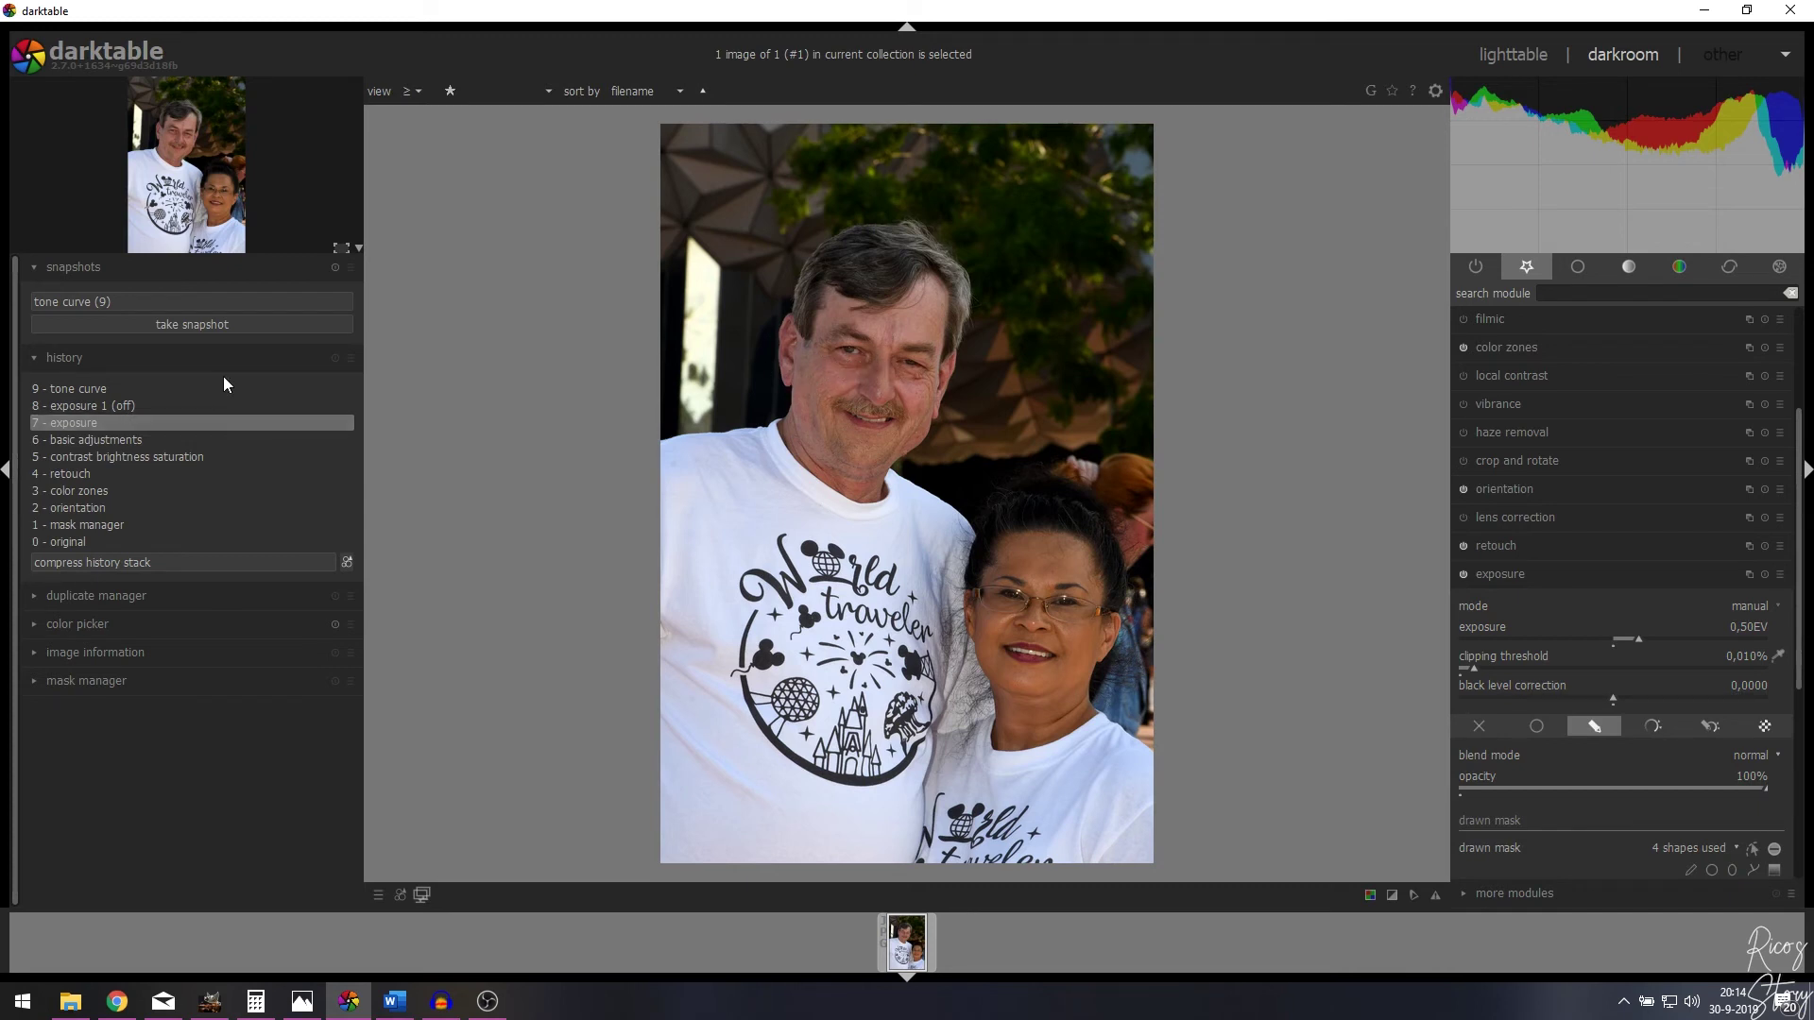
Compare the exposure and tone curve history states on the fitted photo, ending on tone curve.
{"action": "left_click", "coordinate": [92, 389]}
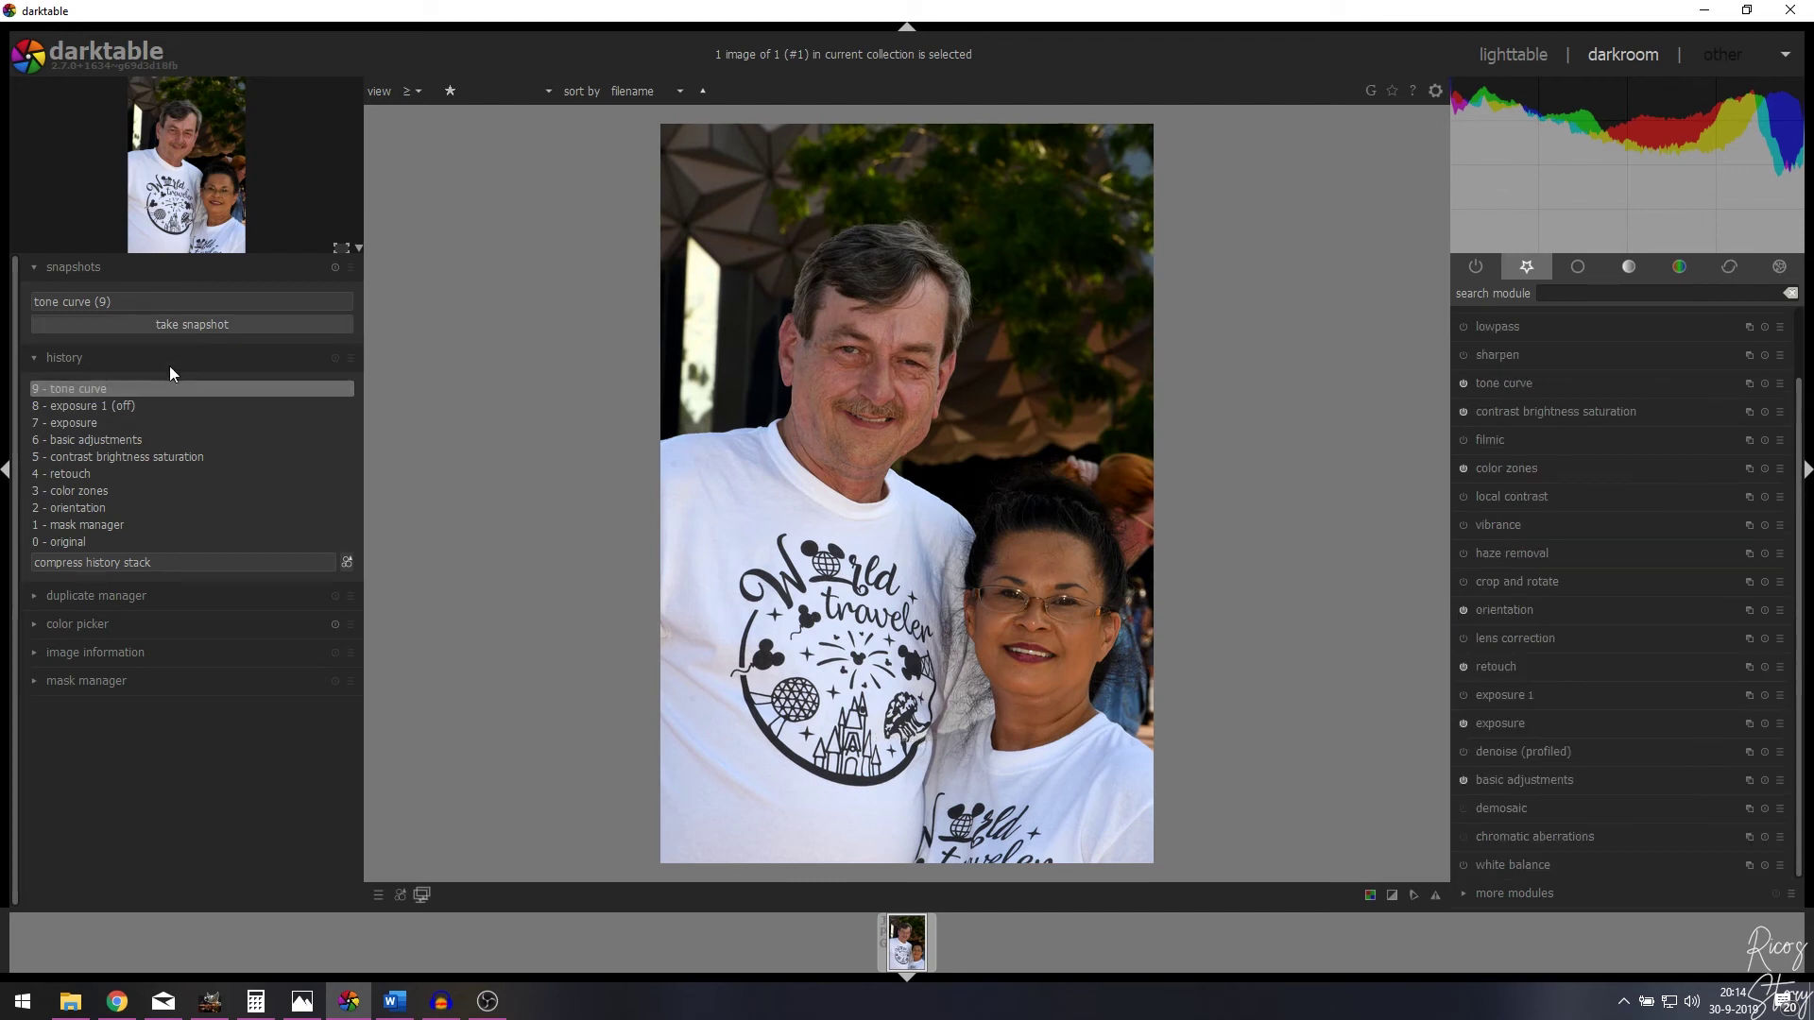
{"action": "left_click", "coordinate": [77, 422]}
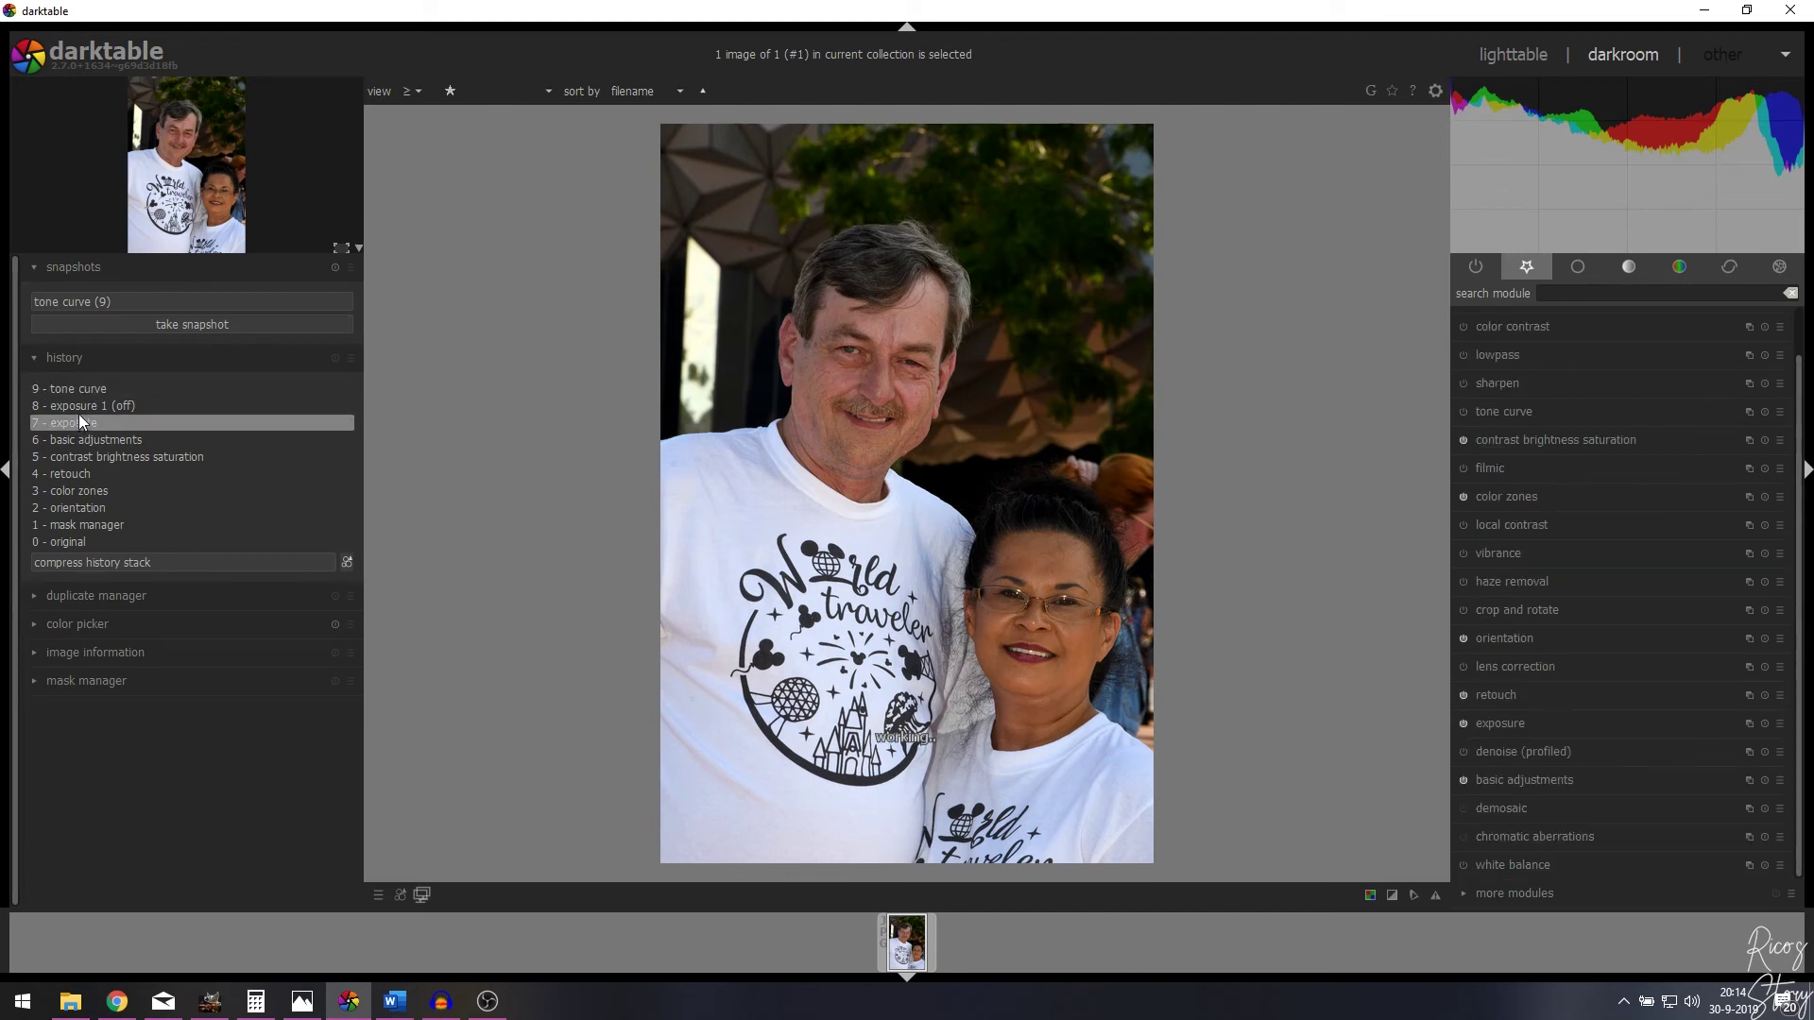
{"action": "left_click", "coordinate": [81, 388]}
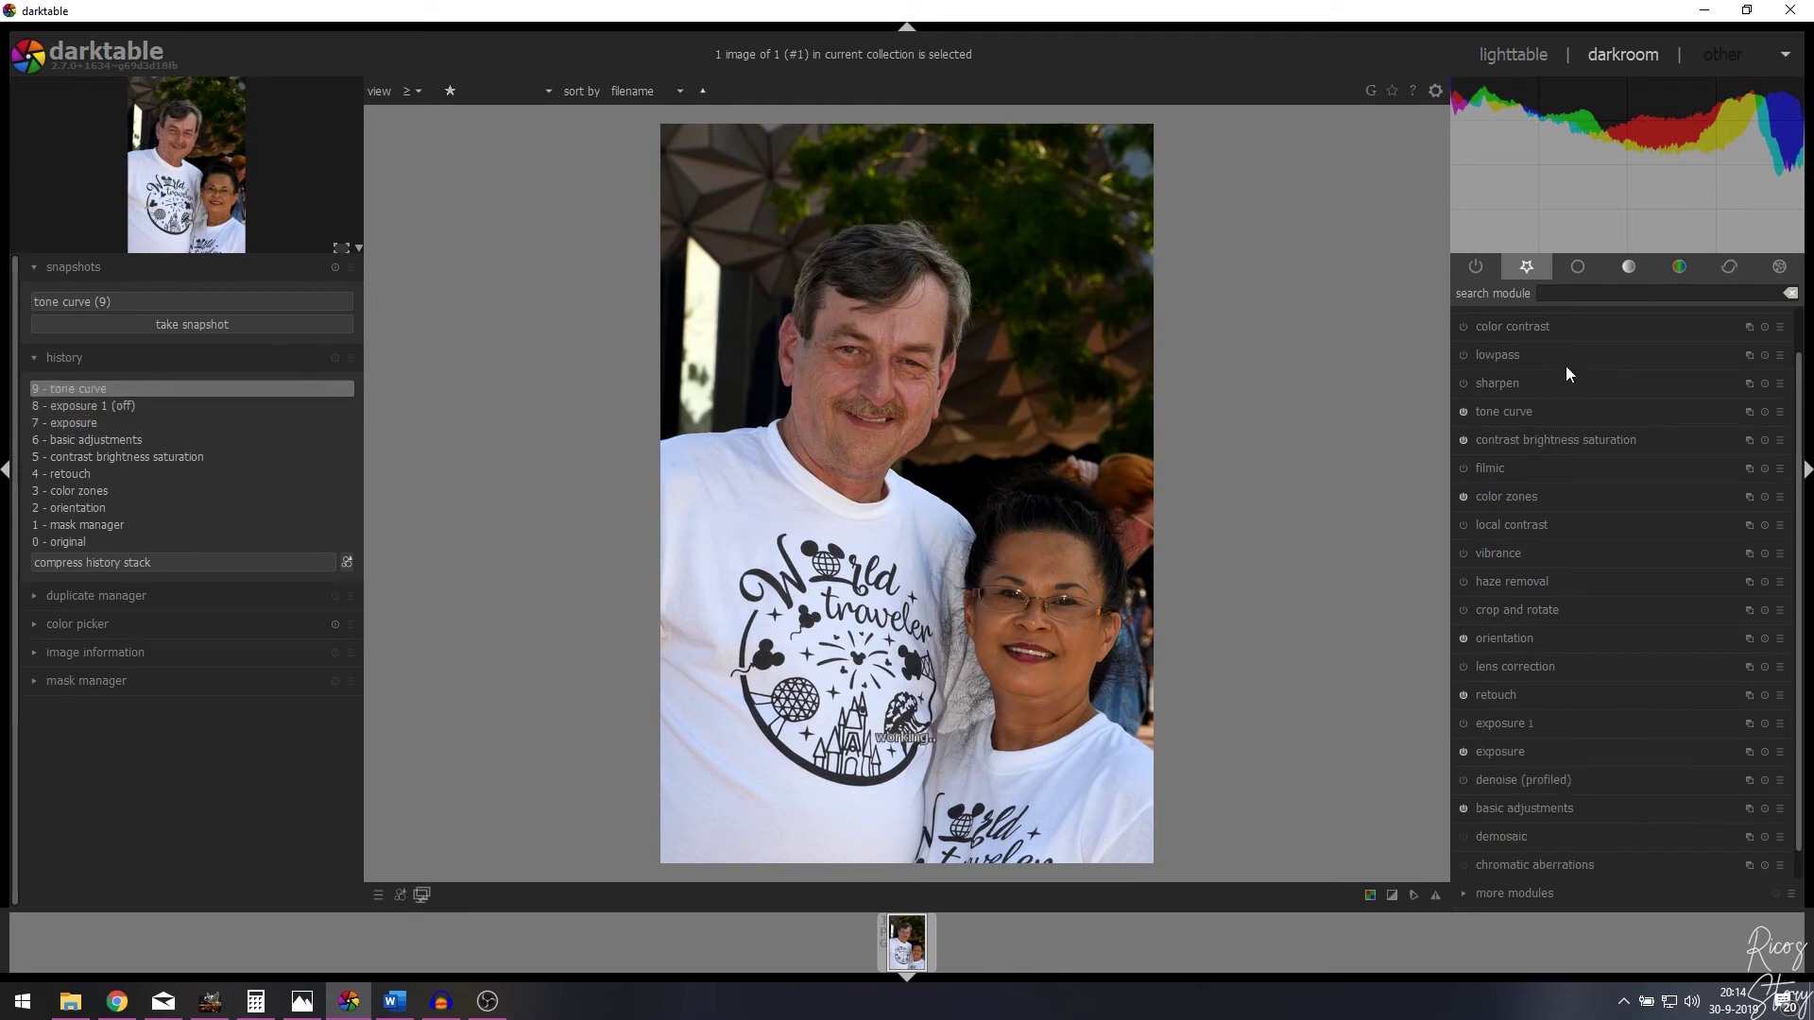
Open the tone curve module and examine its curve and its drawn mask shapes on the man's eyes in close-up.
{"action": "left_click", "coordinate": [1506, 414]}
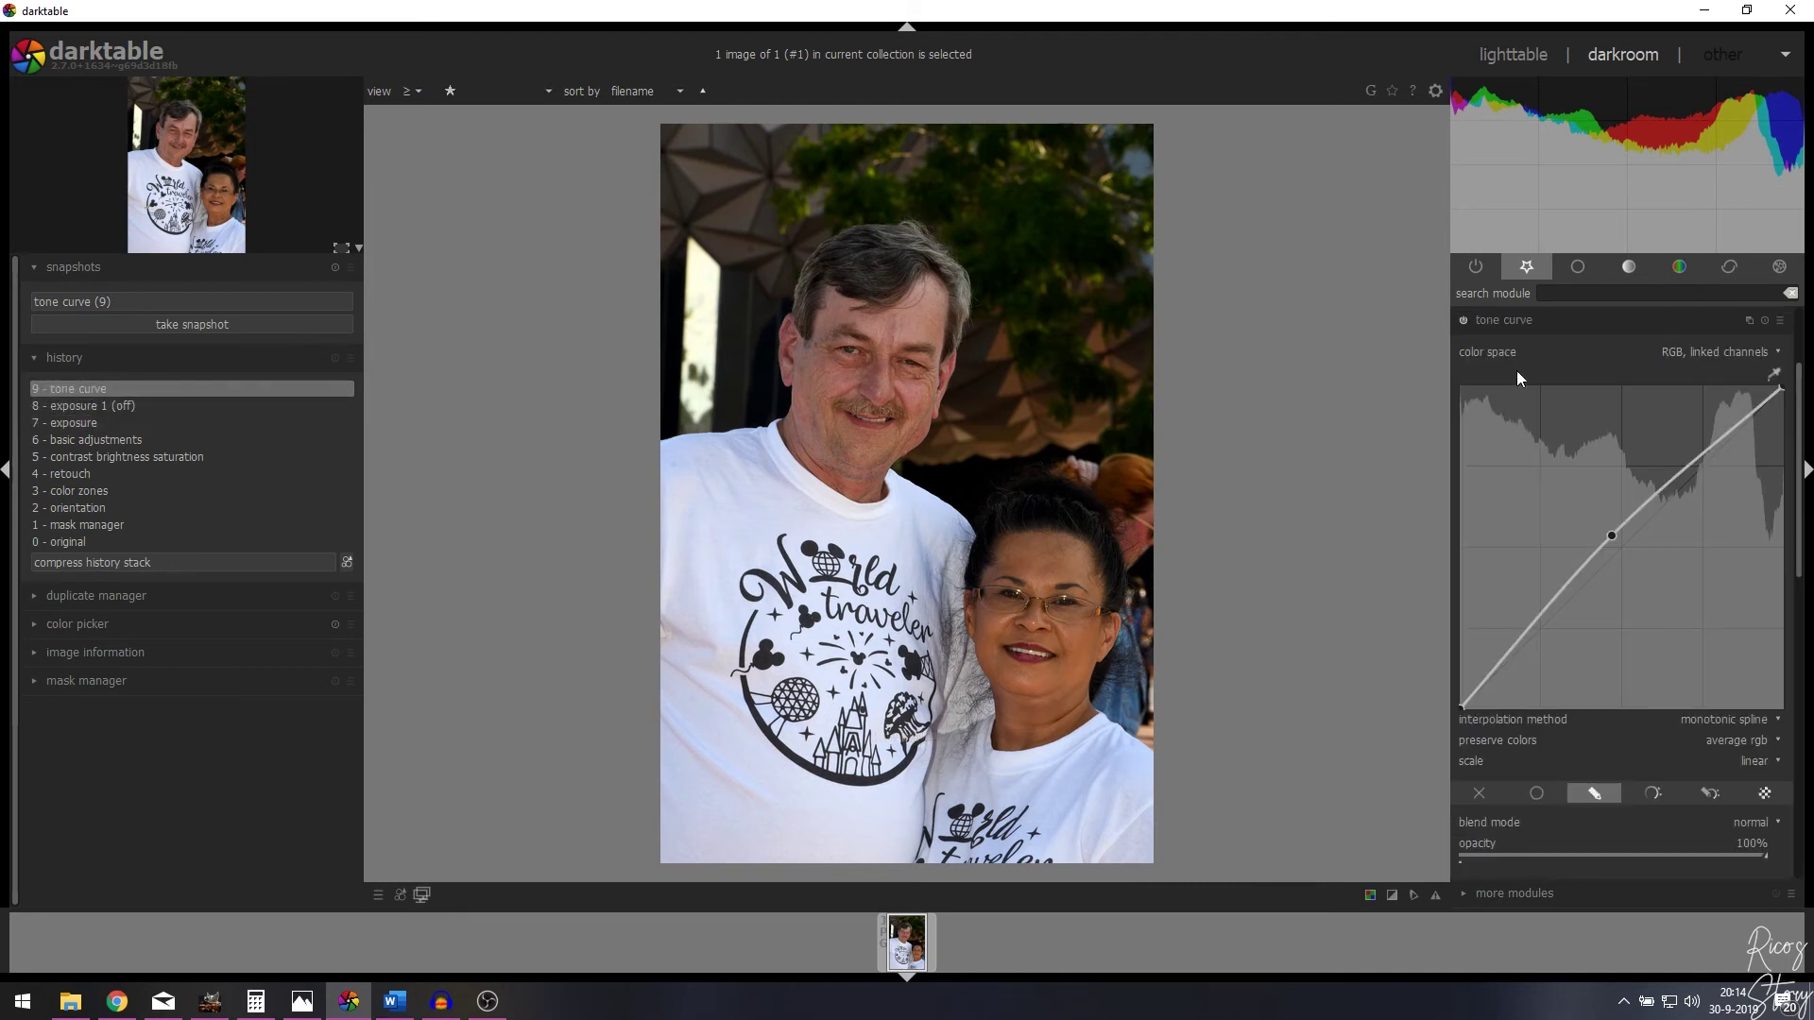
{"action": "left_click", "coordinate": [1596, 797]}
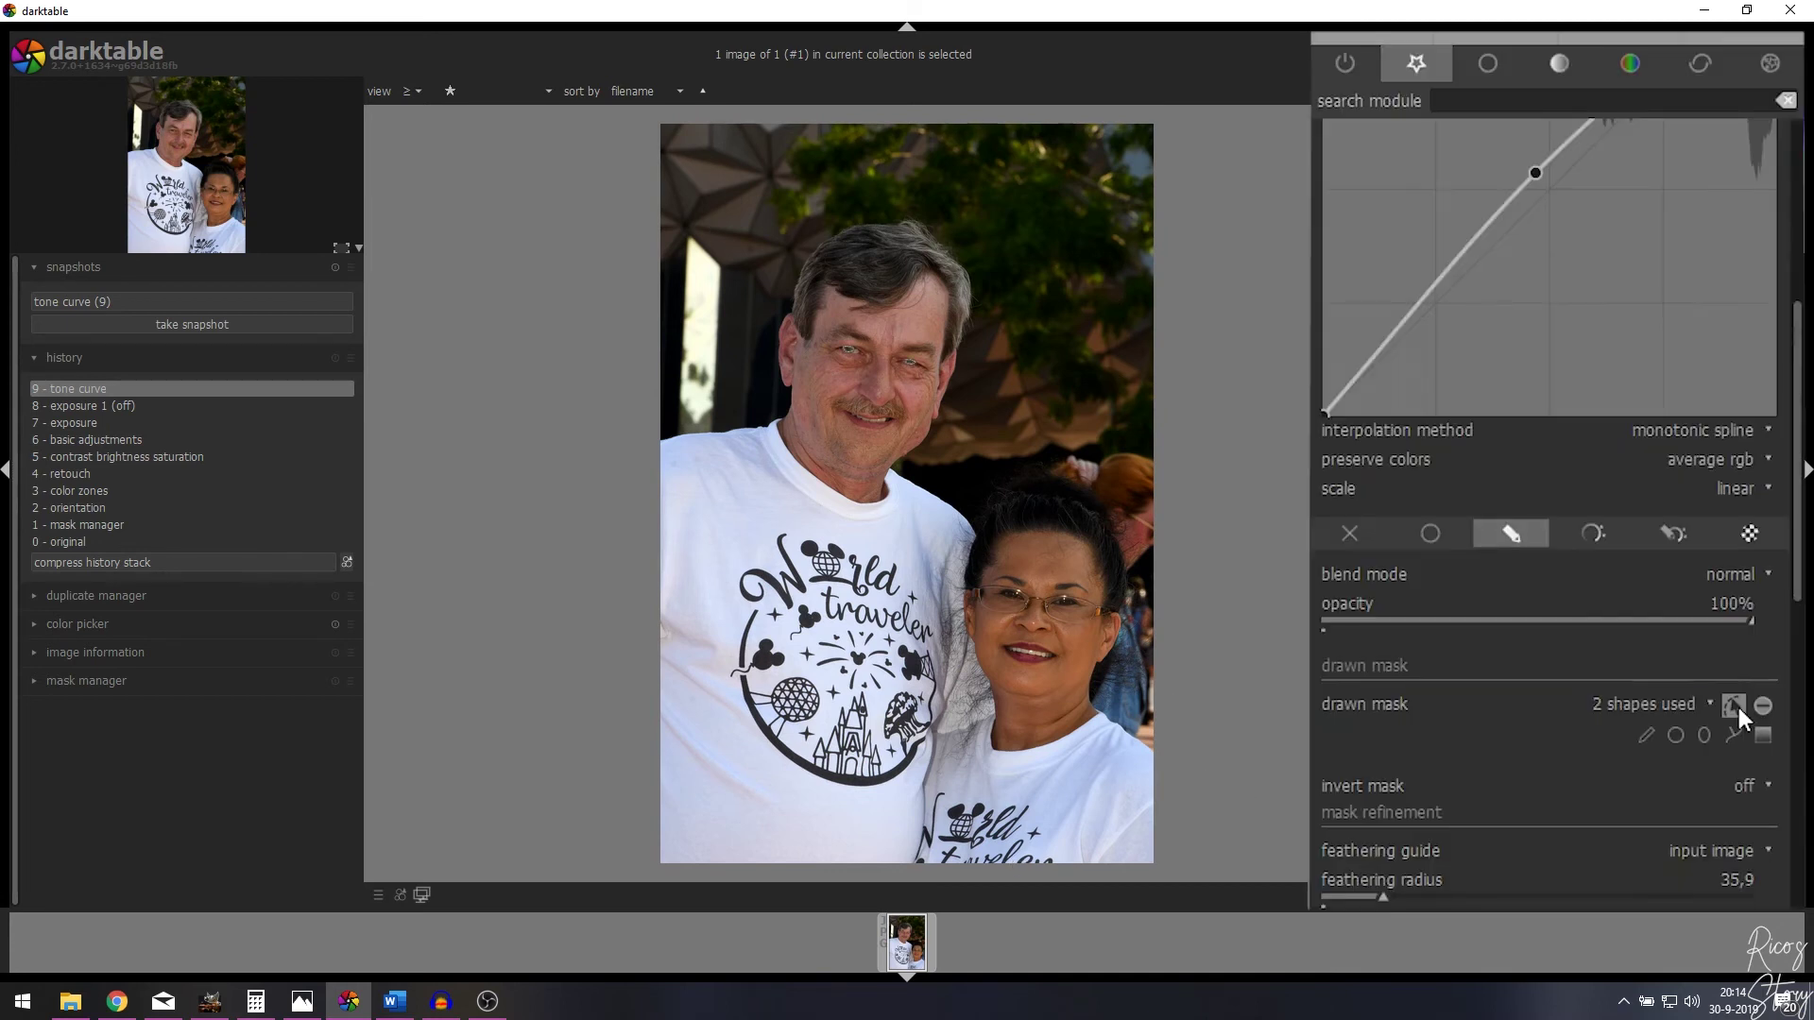
{"action": "scroll", "coordinate": [981, 355], "scroll_direction": "up", "scroll_amount": 4}
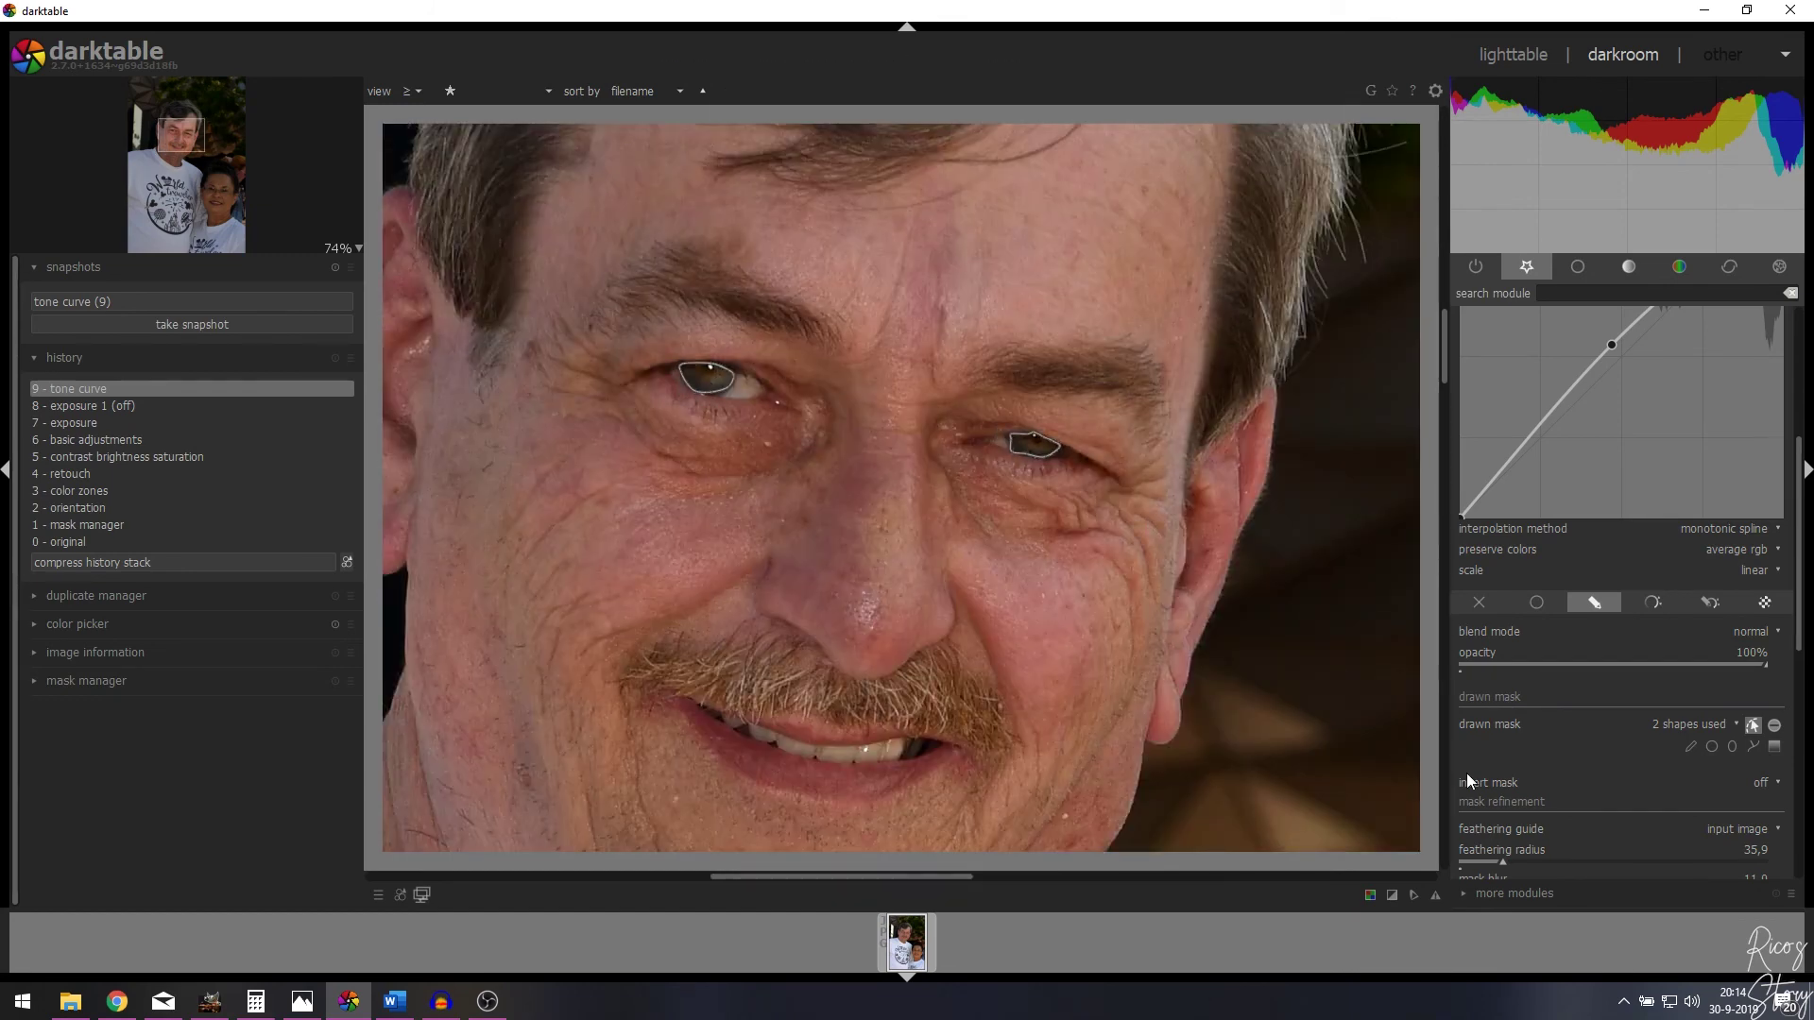
{"action": "scroll", "coordinate": [1710, 558], "scroll_direction": "up", "scroll_amount": 4}
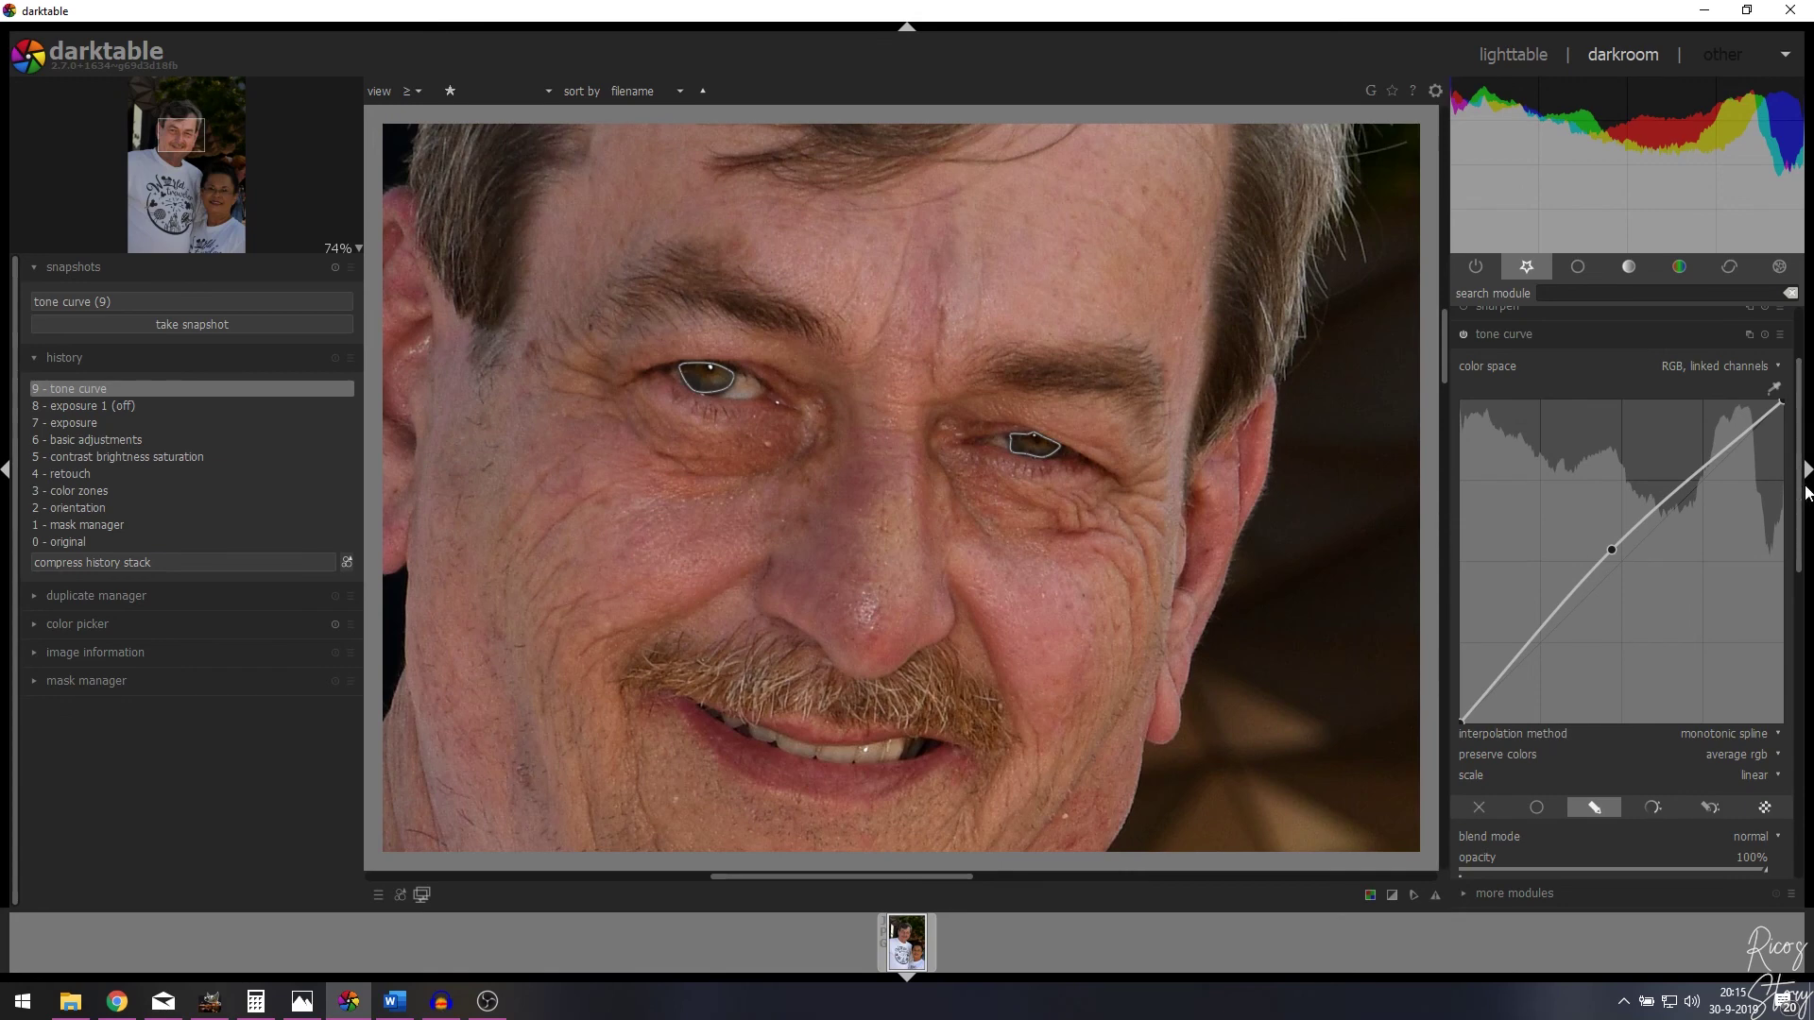
Review the tone curve's mask refinement settings and mask overlay on the man's eyes, leaving the overlay and shapes hidden.
{"action": "left_click_drag", "start_coordinate": [1797, 503], "coordinate": [1797, 510]}
{"action": "scroll", "coordinate": [1525, 659], "scroll_direction": "down", "scroll_amount": 7}
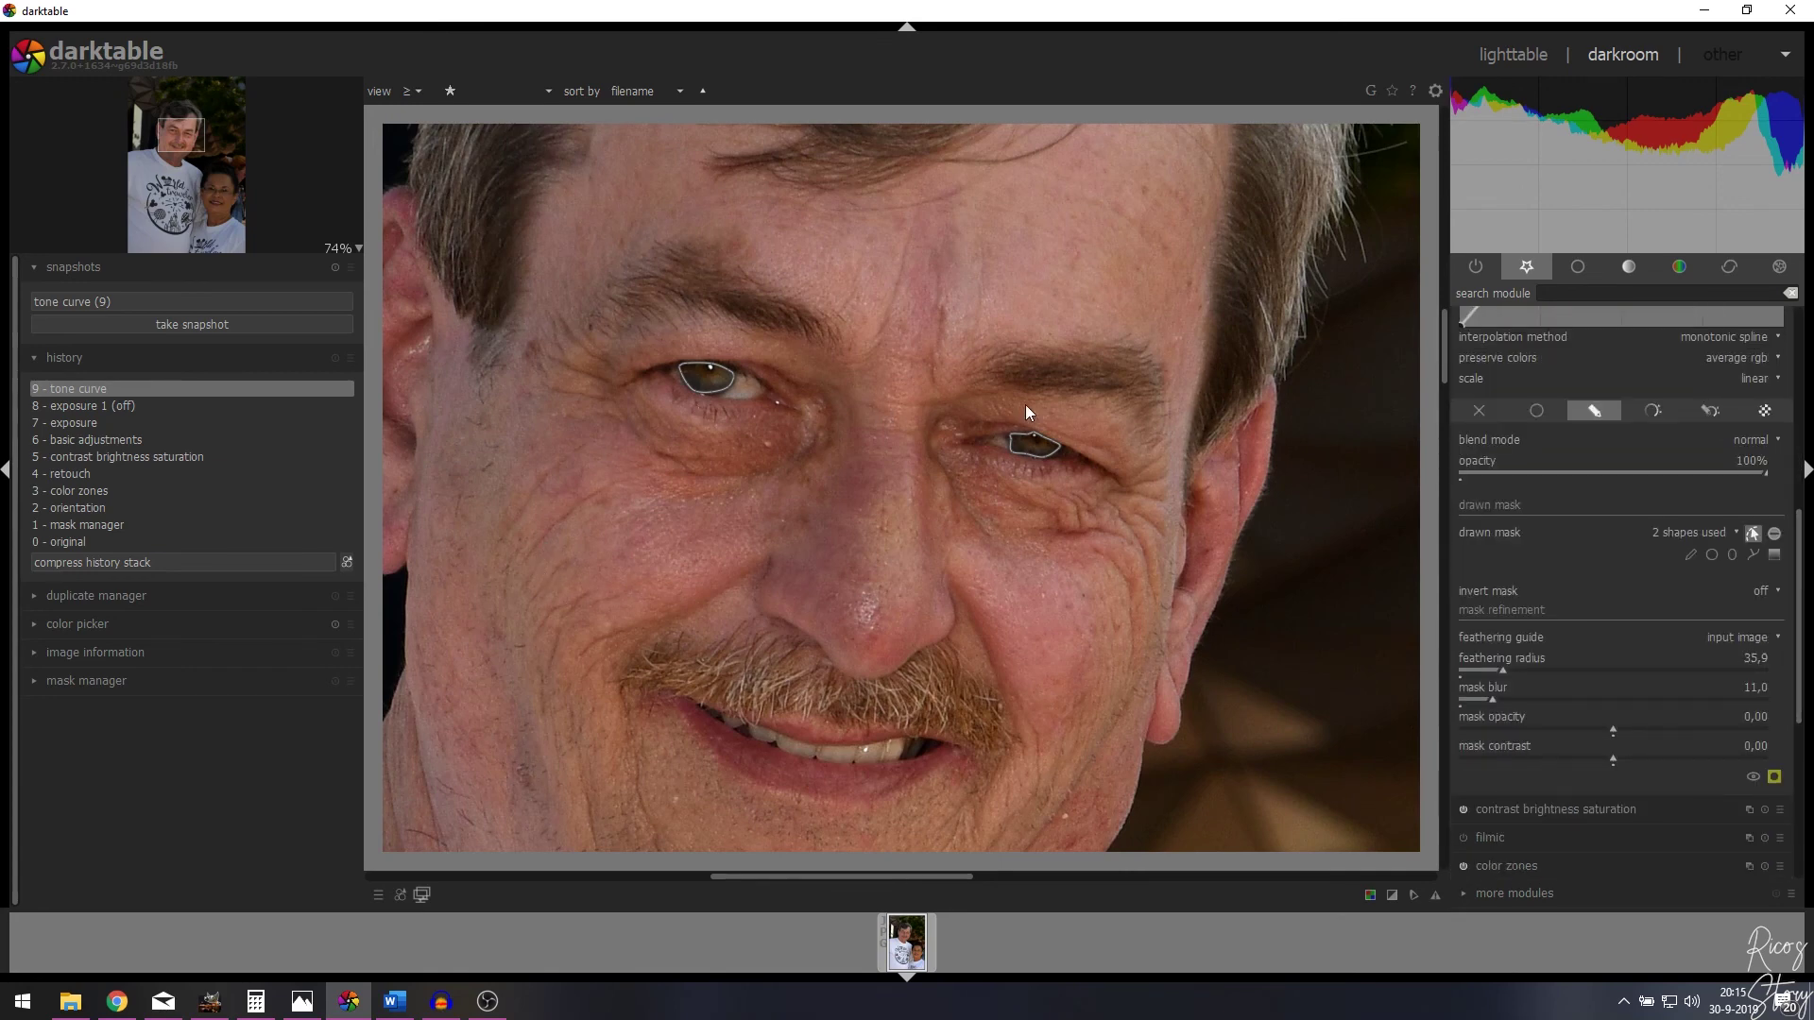
{"action": "left_click", "coordinate": [1775, 777]}
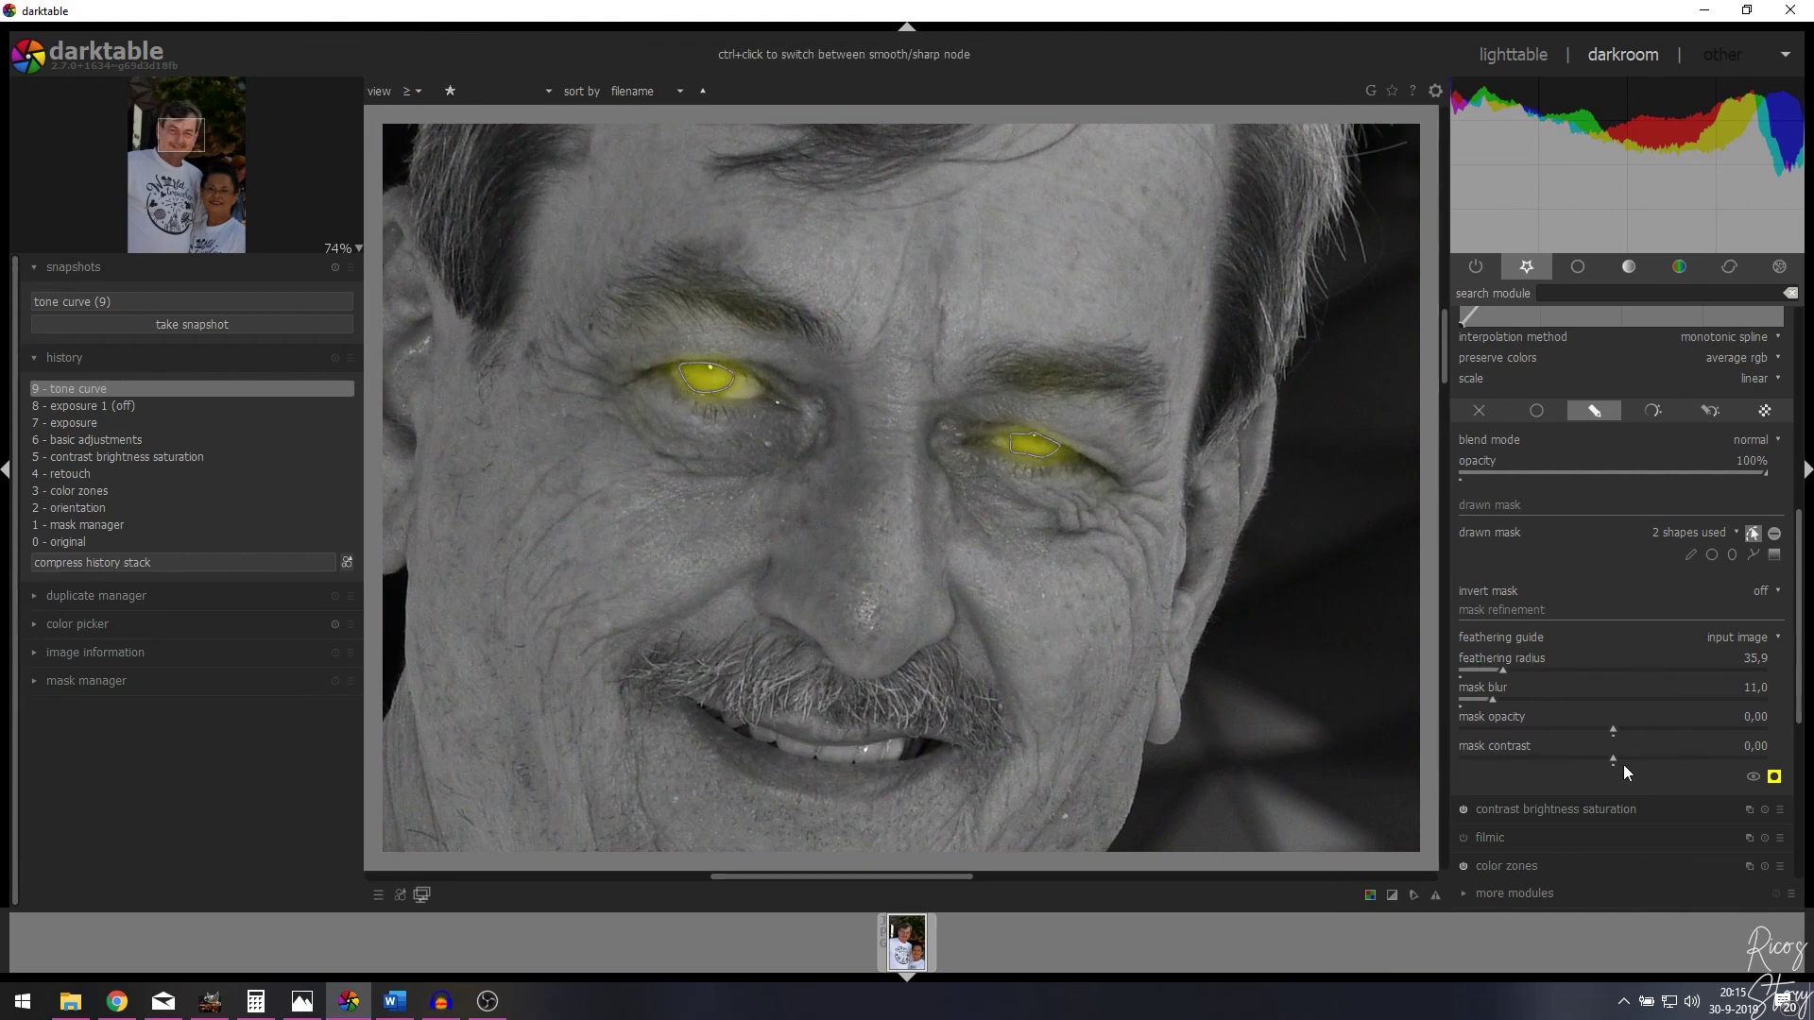
{"action": "left_click", "coordinate": [1774, 776]}
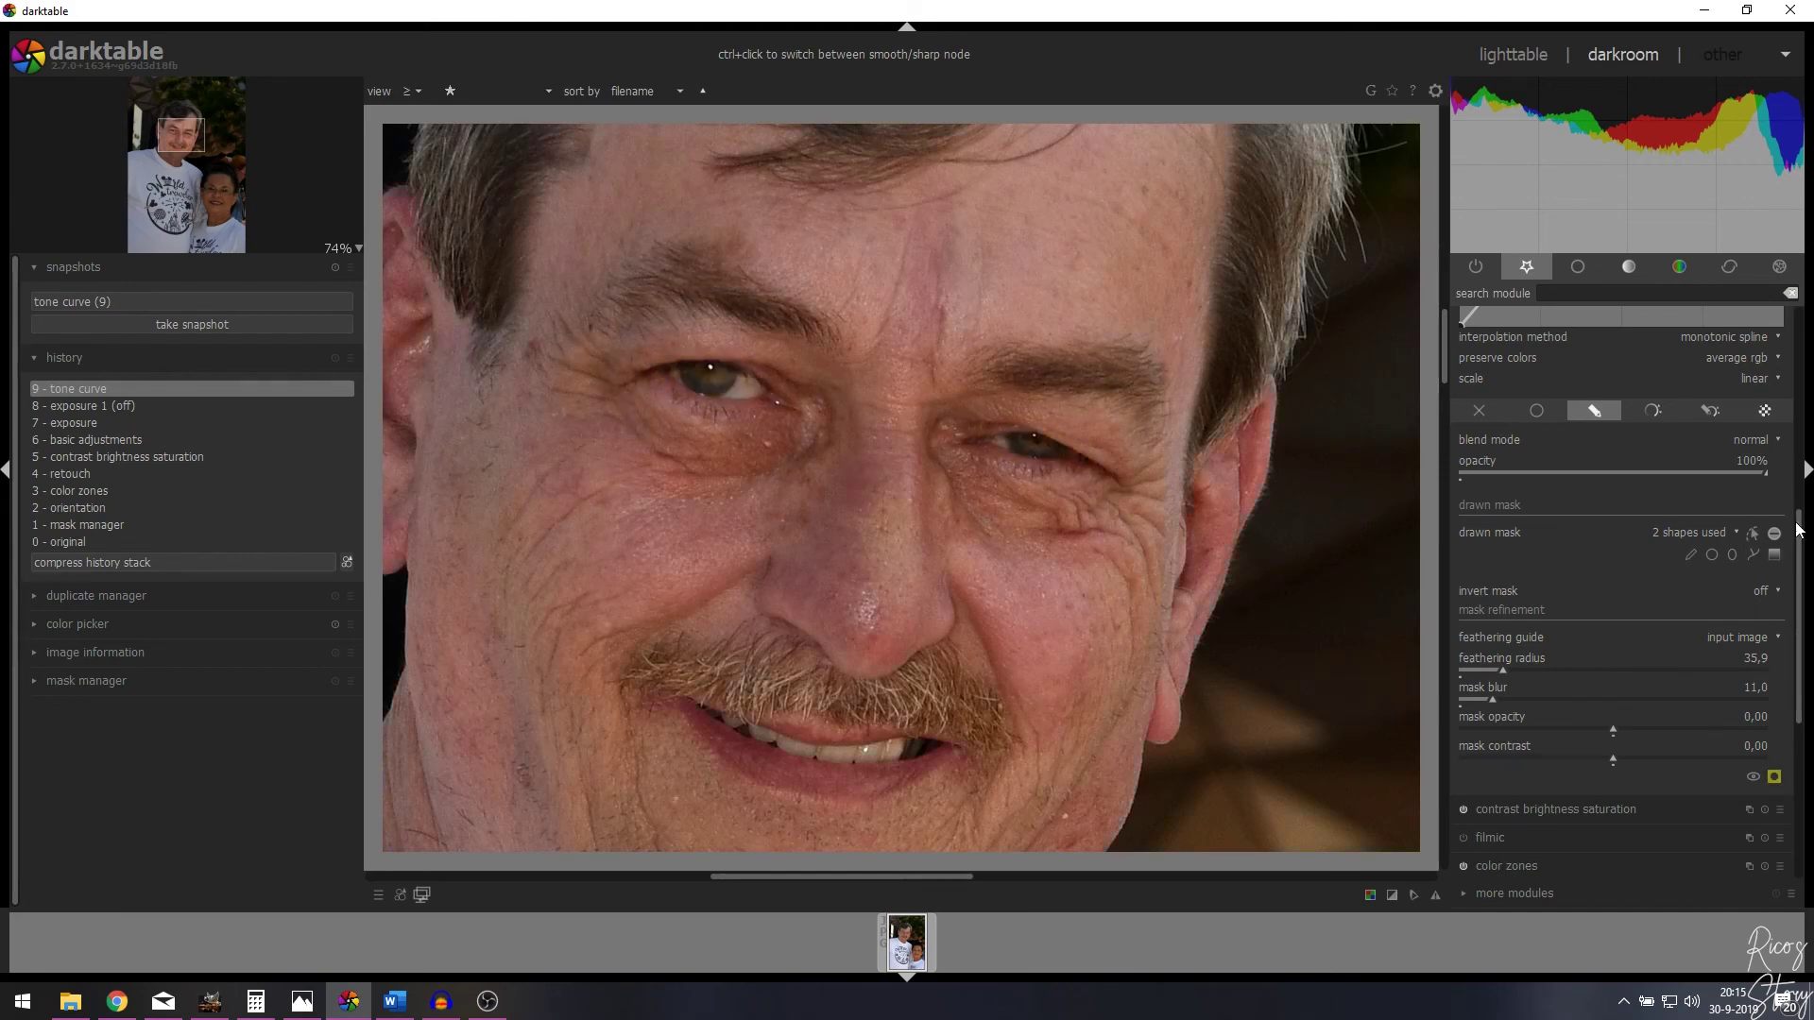
Compare the close-up of the man's eyes with the tone curve module off and on, leaving it on.
{"action": "scroll", "coordinate": [1798, 567], "scroll_direction": "up", "scroll_amount": 5}
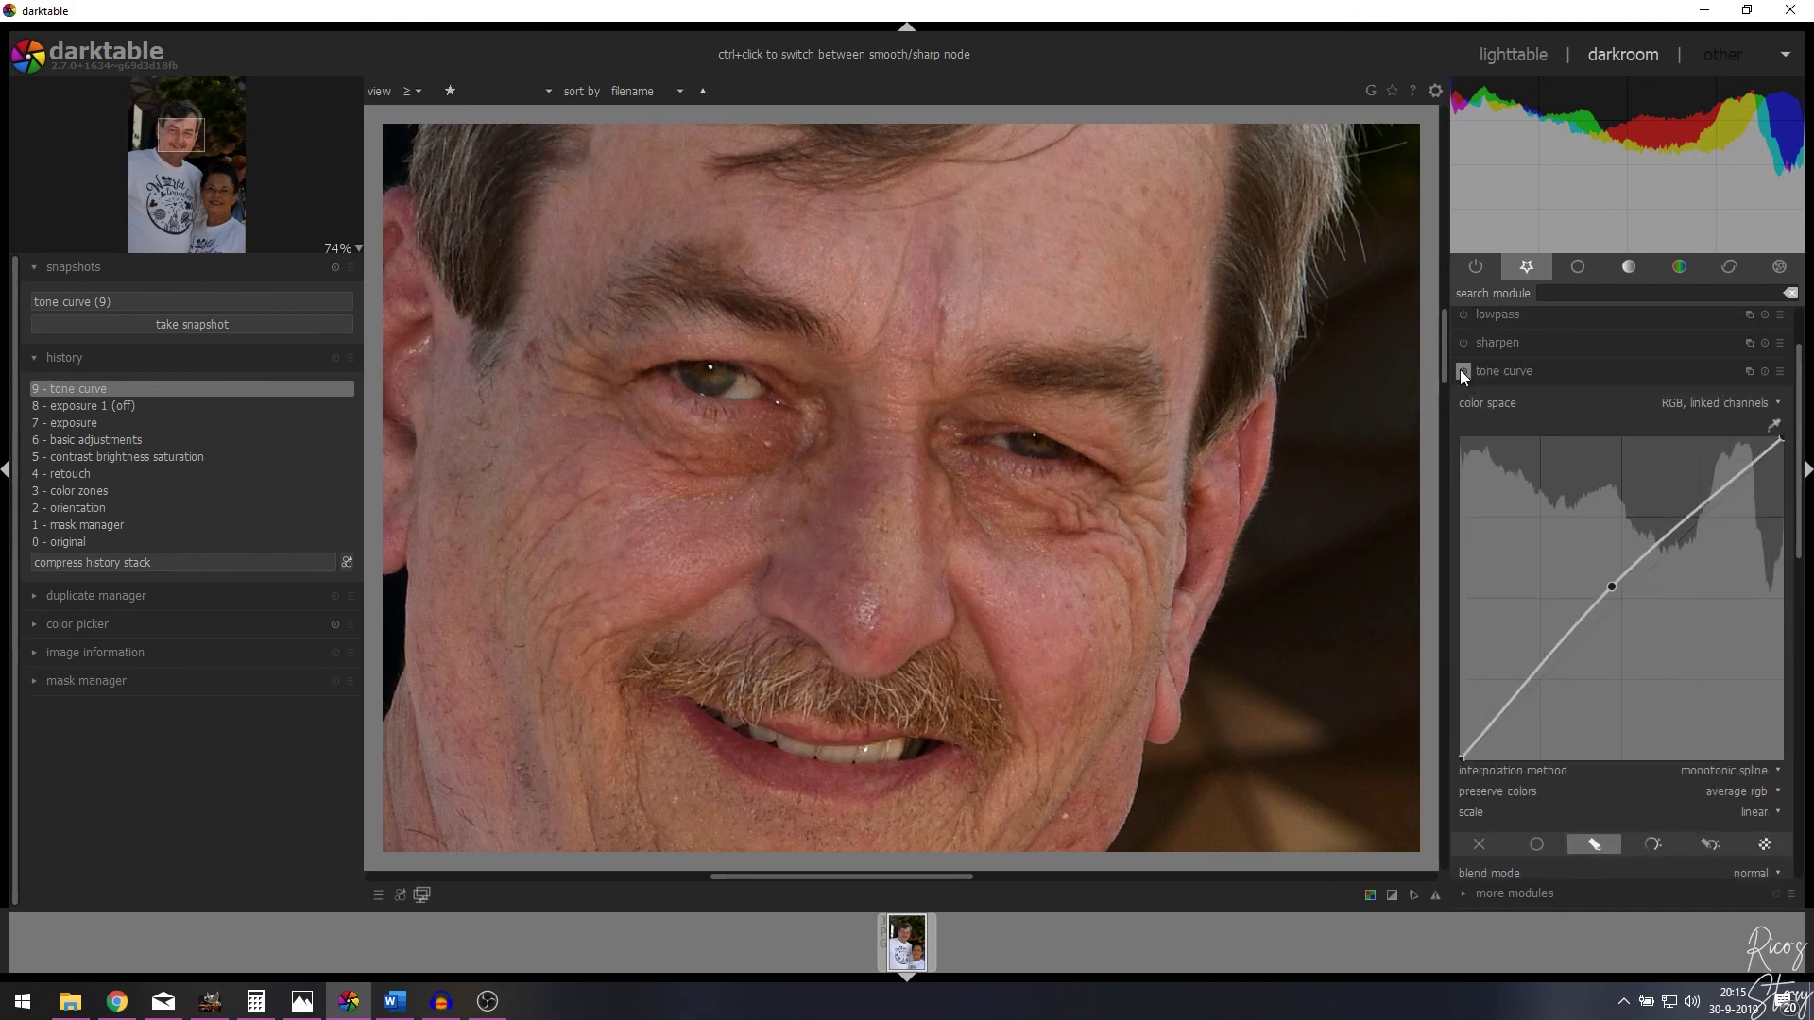
{"action": "left_click", "coordinate": [1463, 372]}
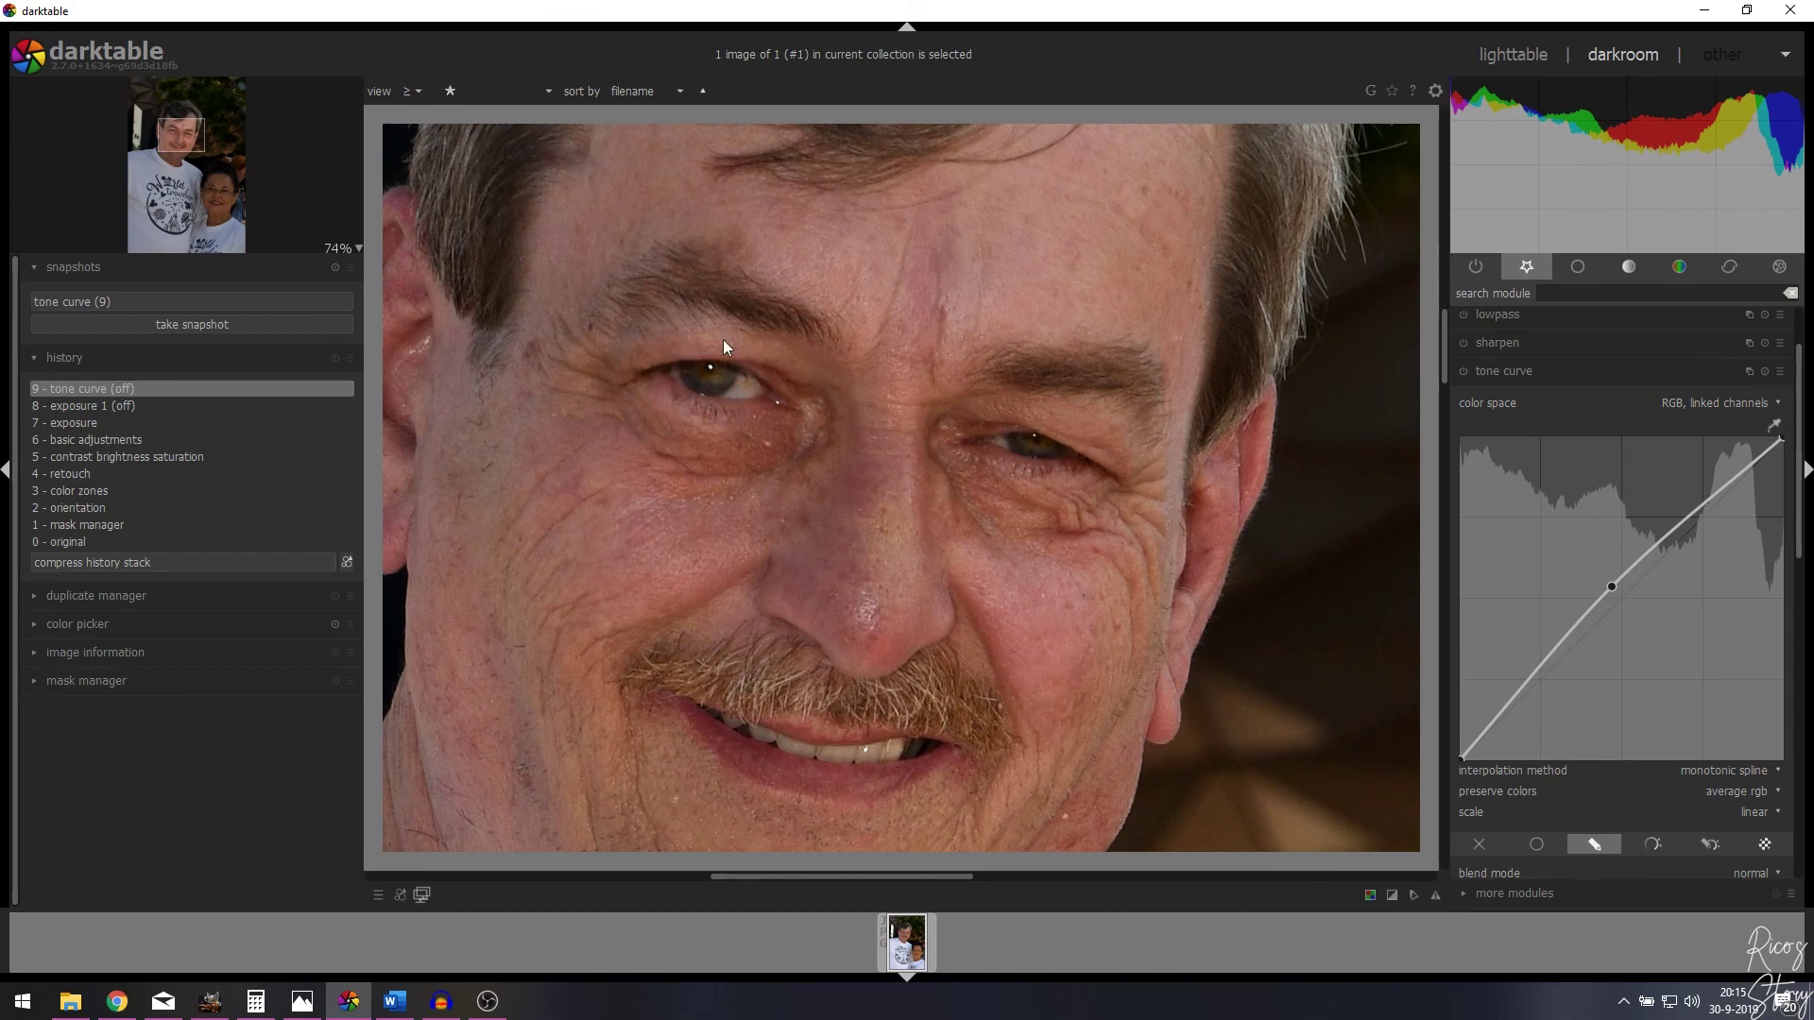
{"action": "left_click", "coordinate": [1463, 371]}
Fit the photo to the screen and compare the whole portrait with the tone curve module off and on, leaving it on.
{"action": "left_click", "coordinate": [338, 252]}
{"action": "left_click", "coordinate": [366, 263]}
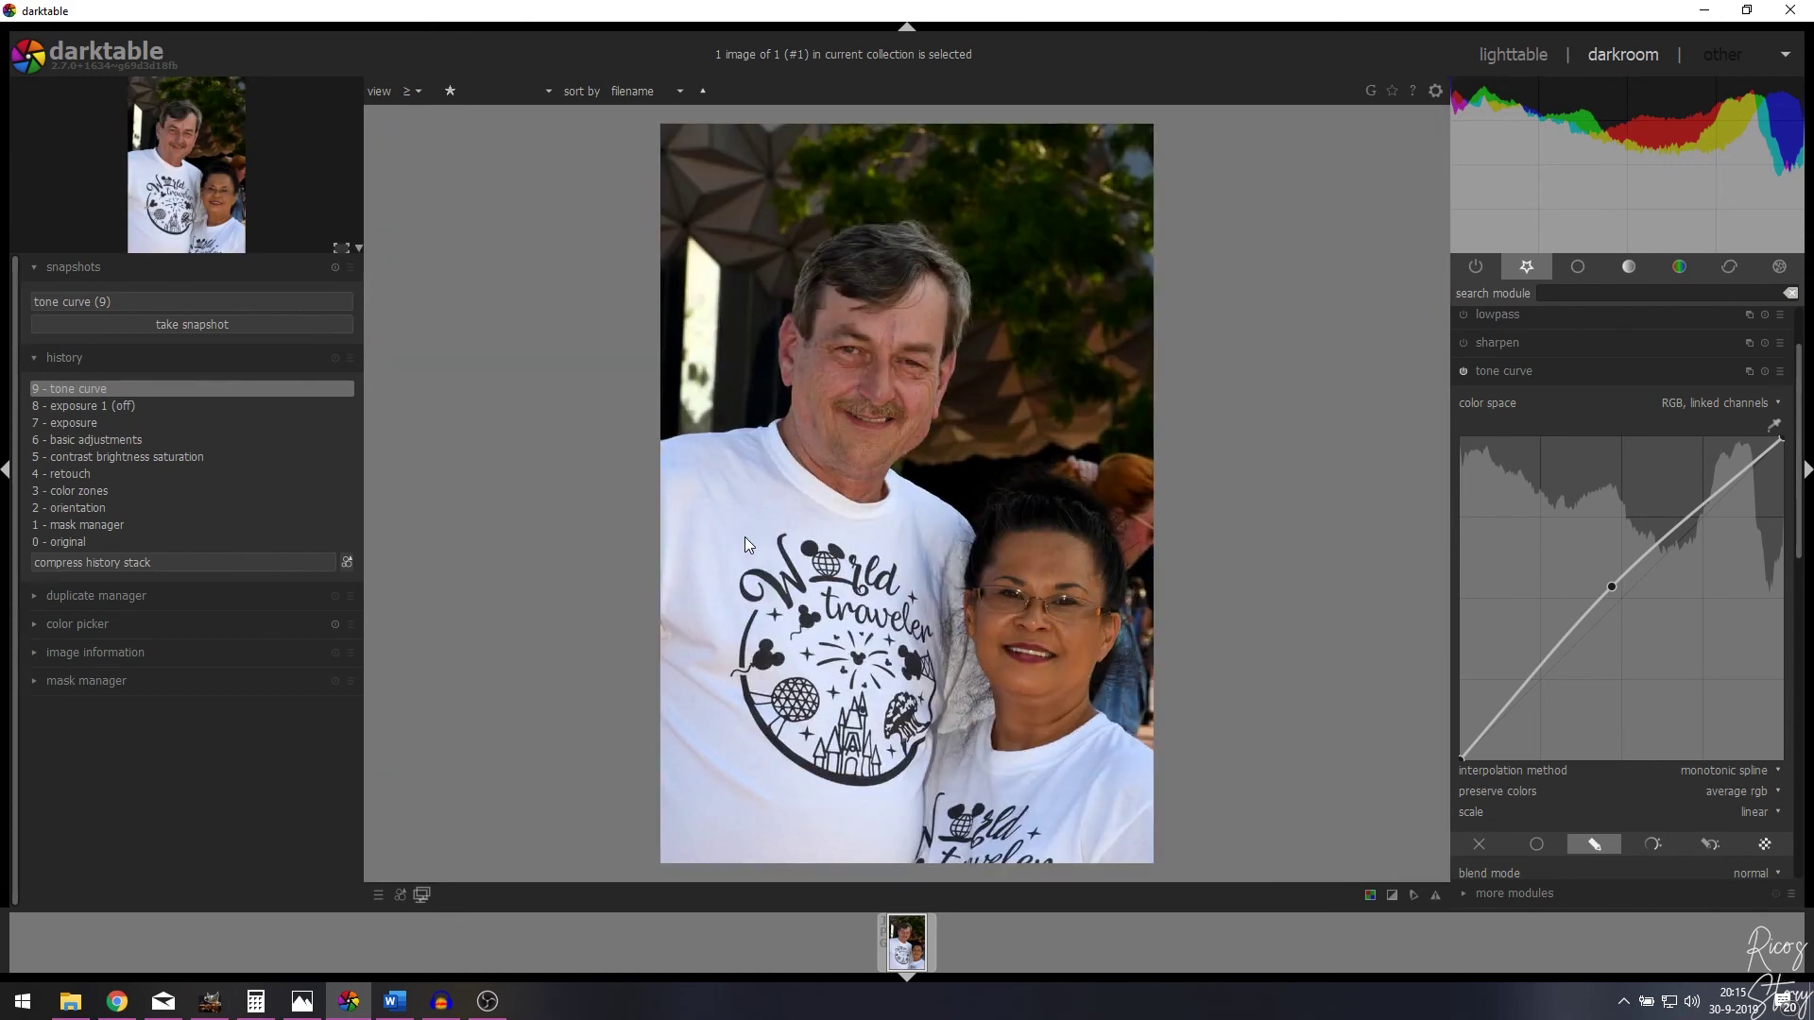
{"action": "left_click", "coordinate": [1465, 371]}
{"action": "left_click", "coordinate": [1465, 370]}
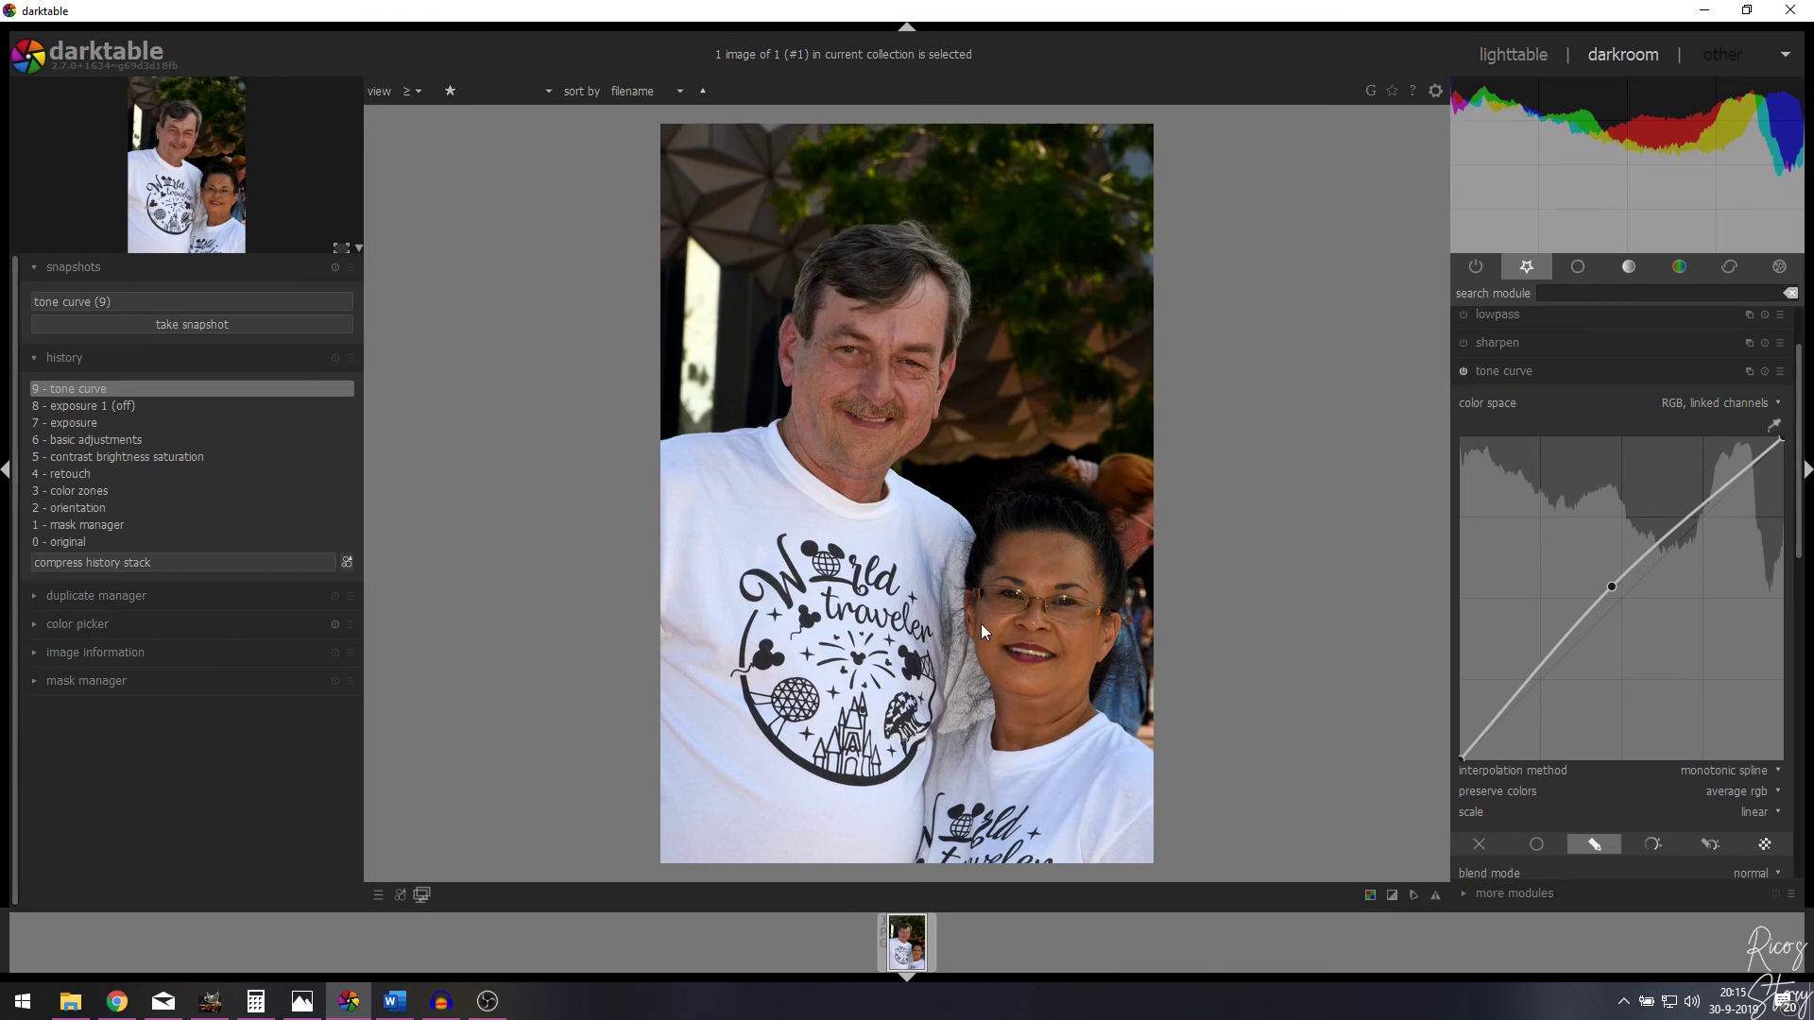